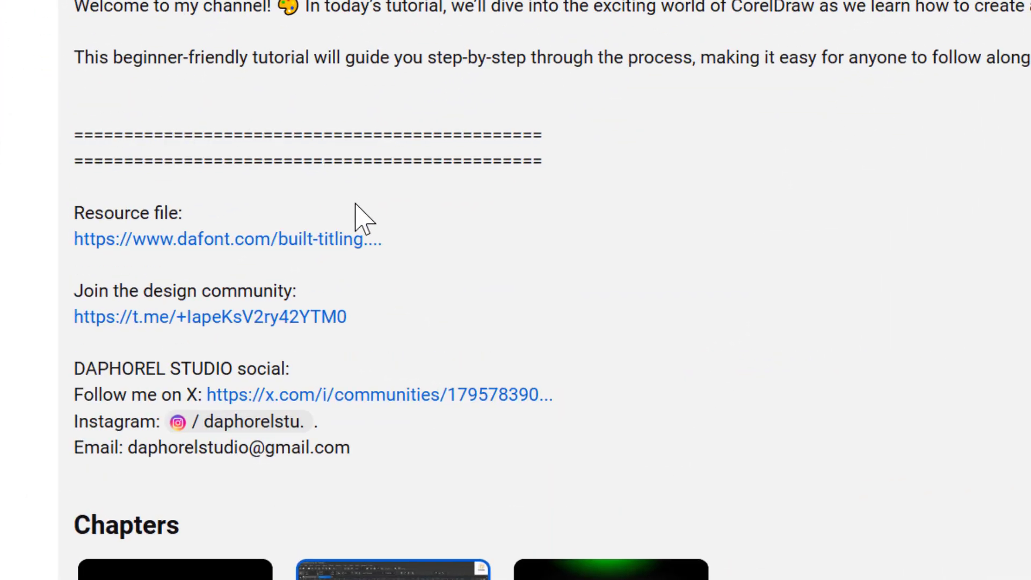
pyautogui.scroll(-5, 360, 207)
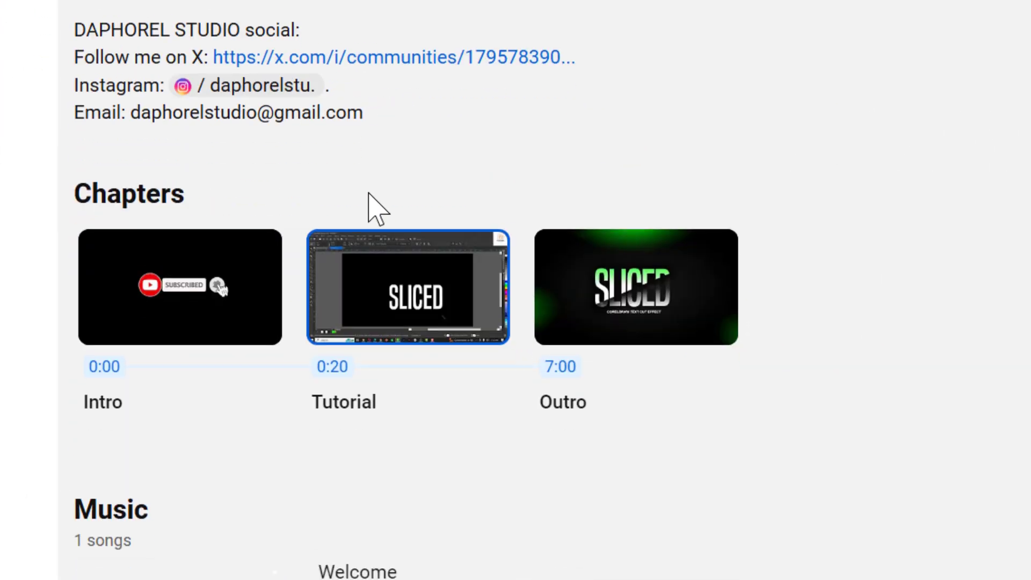
pyautogui.scroll(4, 124, 184)
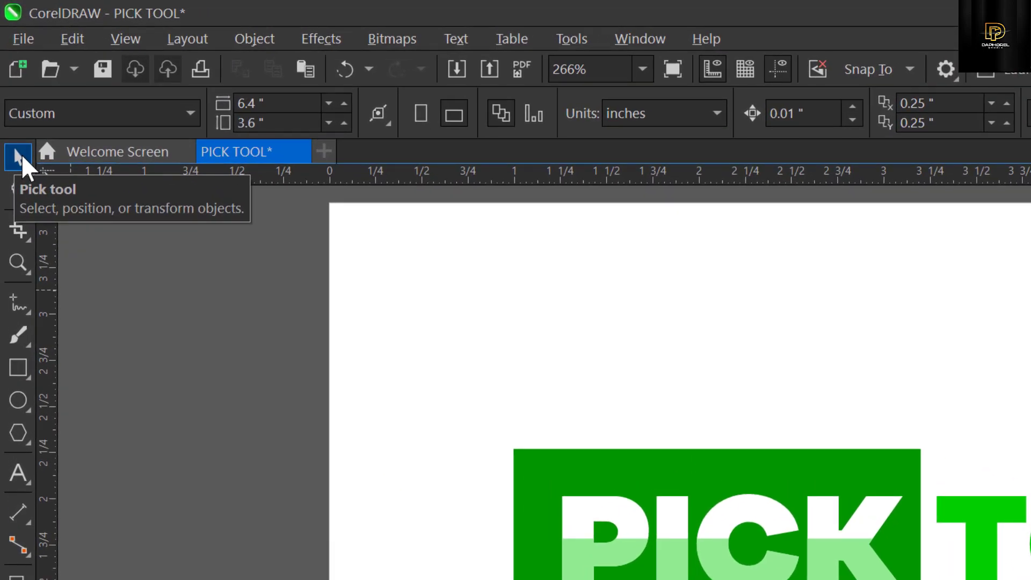
# - Activate the Pick tool and select the whole PICK TOOL GROUP logo as one group
pyautogui.click(16, 129)
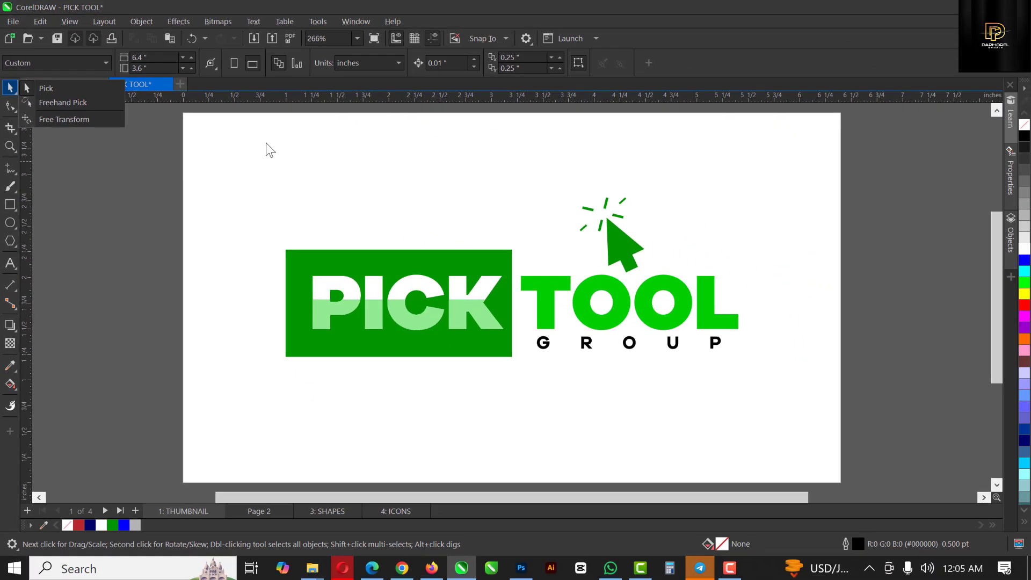
pyautogui.click(266, 143)
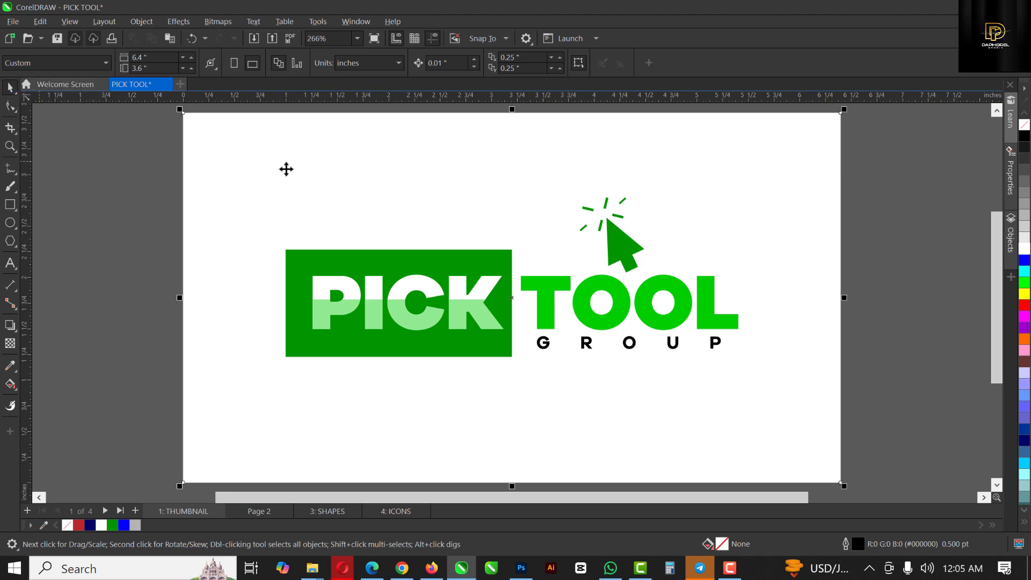
pyautogui.click(301, 258)
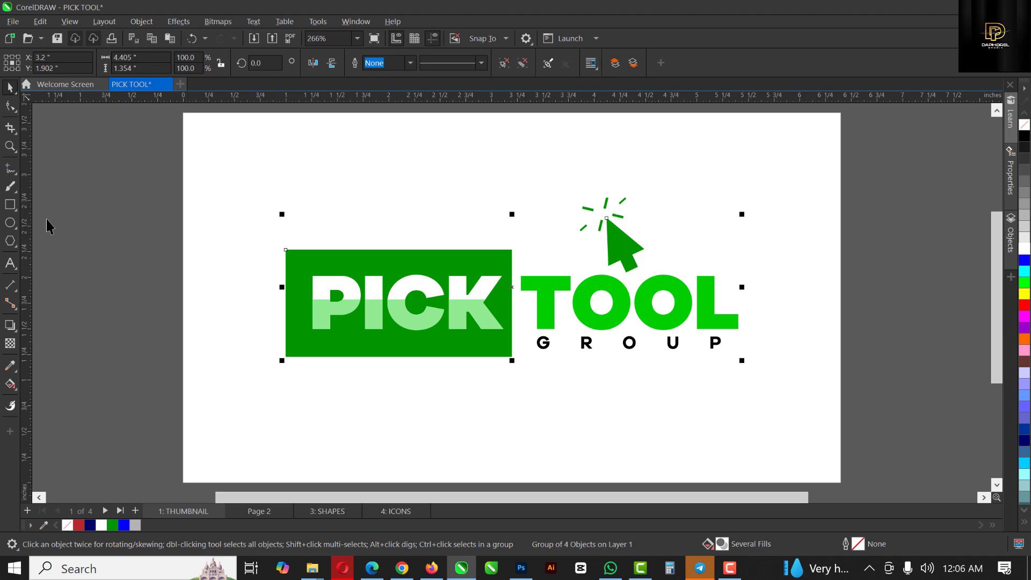
pyautogui.click(57, 200)
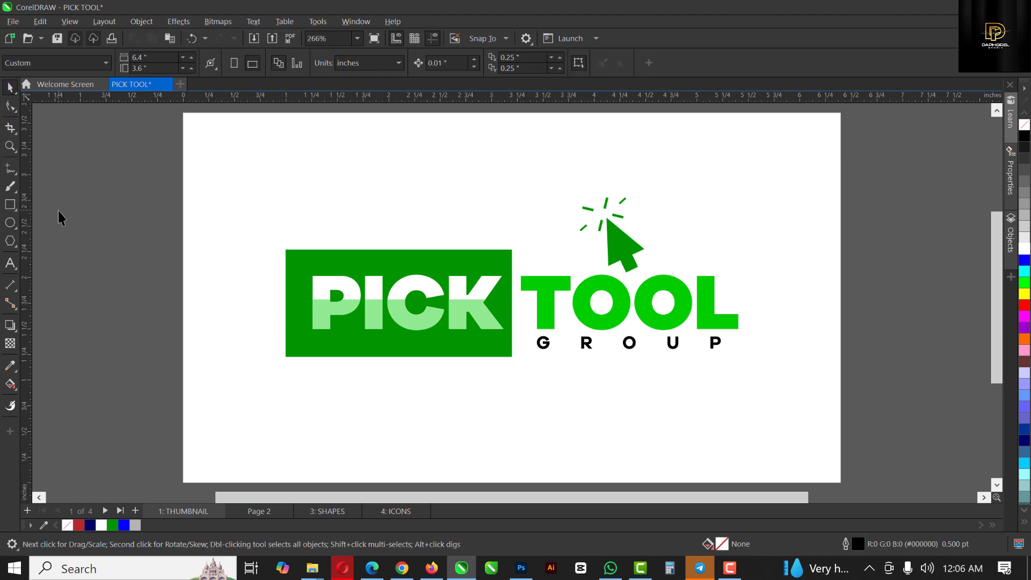
pyautogui.click(11, 94)
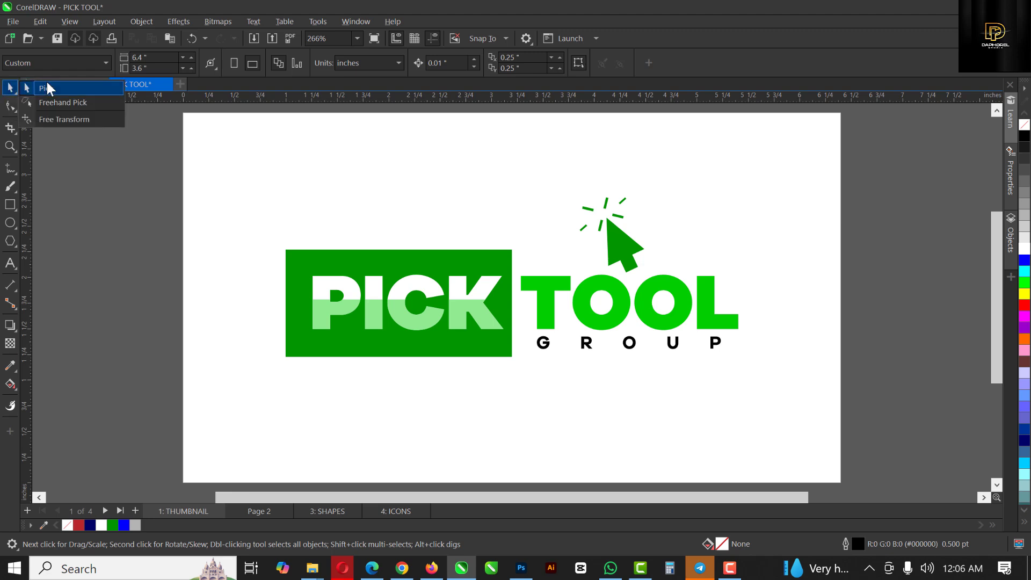
pyautogui.click(267, 253)
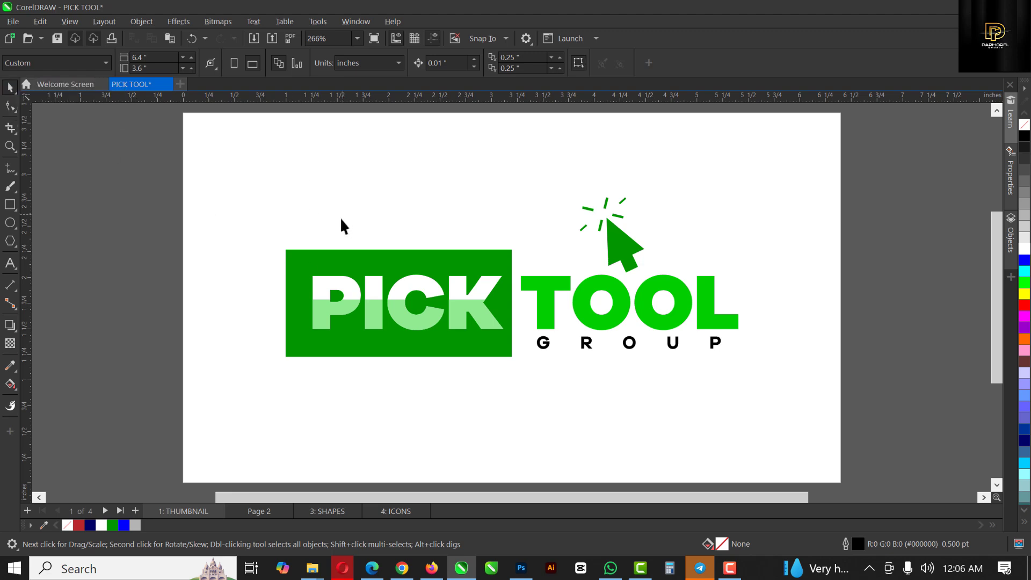
pyautogui.click(356, 257)
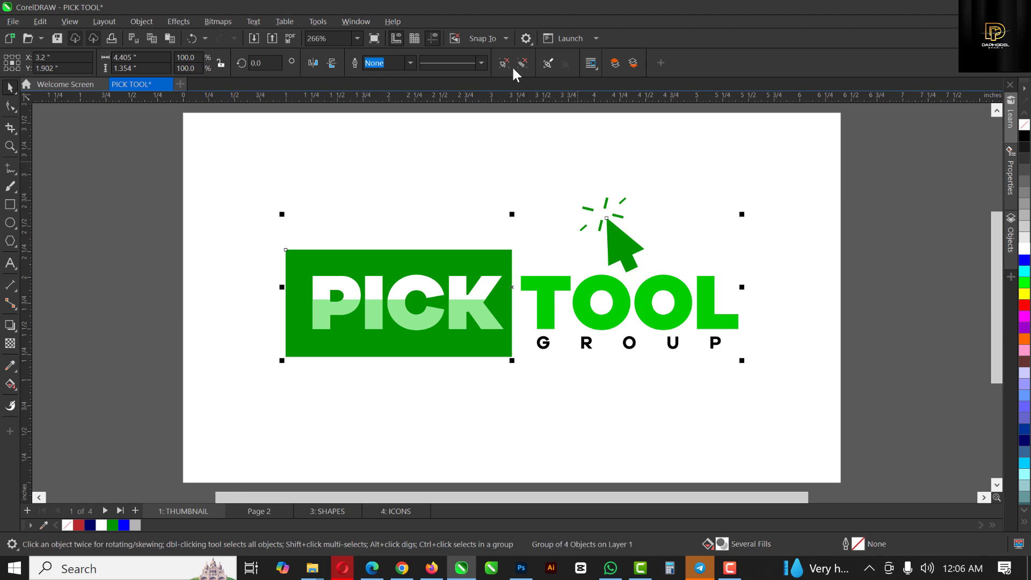
# - Try moving only the green rectangle behind PICK out of place inside the group, and undo the move
pyautogui.click(330, 241)
pyautogui.keyDown('ctrl'); pyautogui.click(345, 281); pyautogui.keyUp('ctrl')
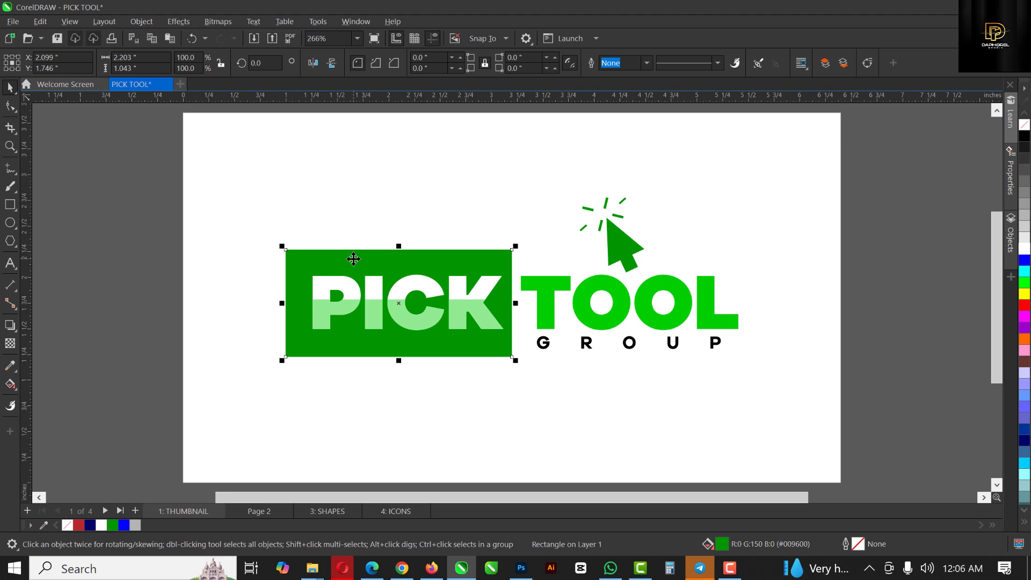
pyautogui.moveTo(349, 258); pyautogui.dragTo(319, 206)
pyautogui.hotkey('ctrl', 'z')
# - Select the PICK TOOL text inside the group and fill it with yellow
pyautogui.click(631, 305)
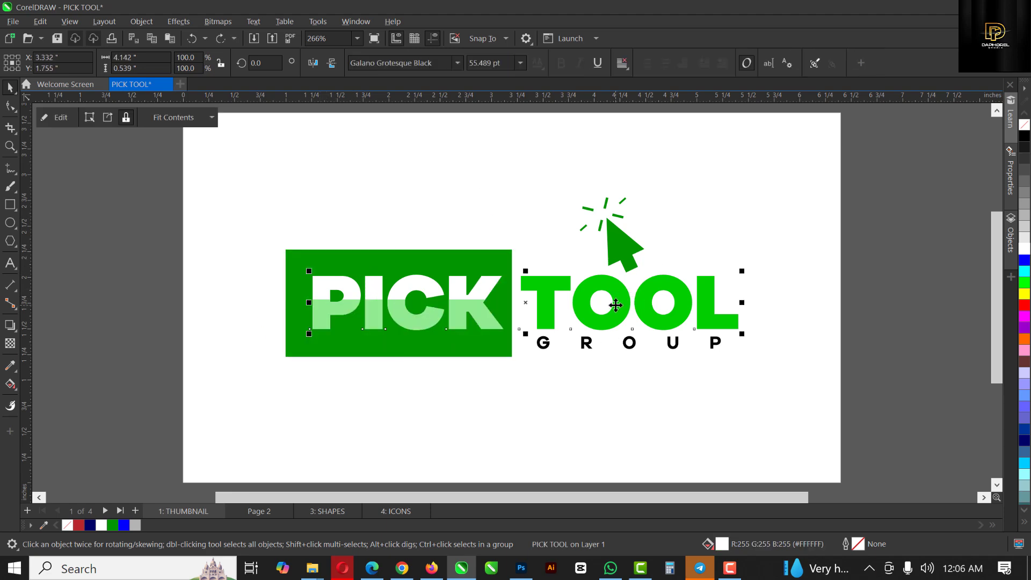
pyautogui.doubleClick(548, 311)
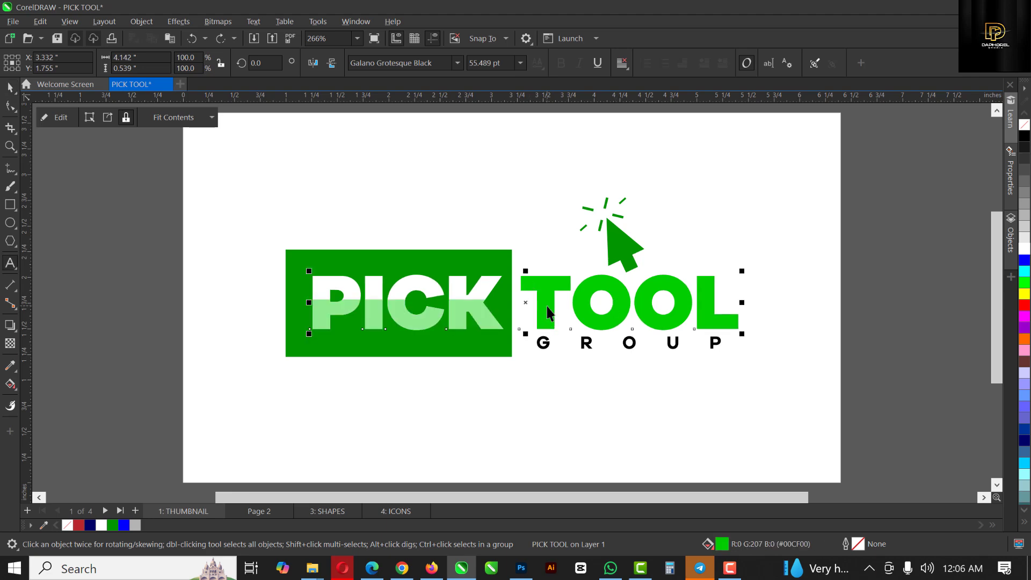
pyautogui.click(1024, 294)
# - Fill the cursor arrow and the PICK TOOL text with blue
pyautogui.click(623, 253)
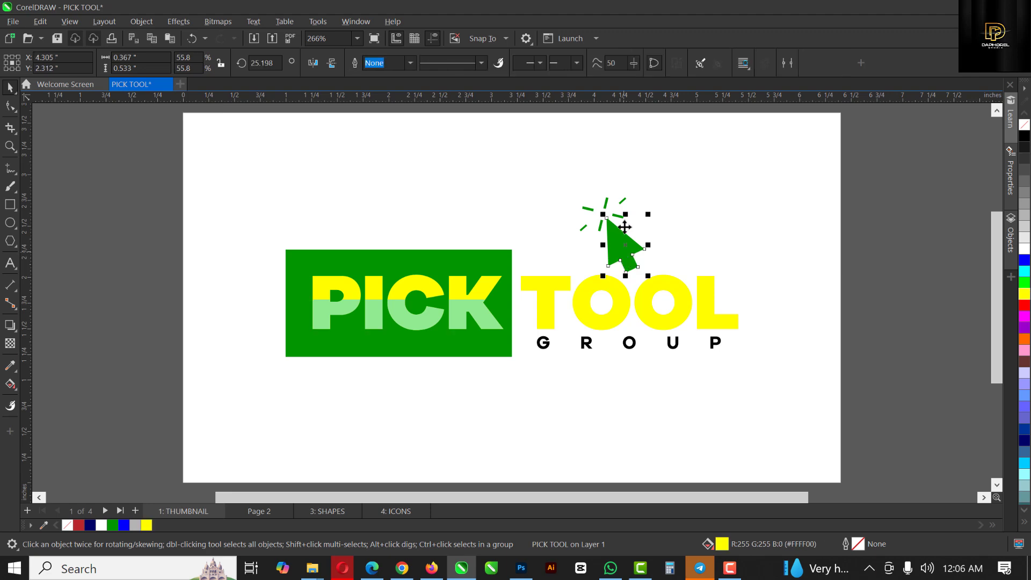
pyautogui.click(1024, 260)
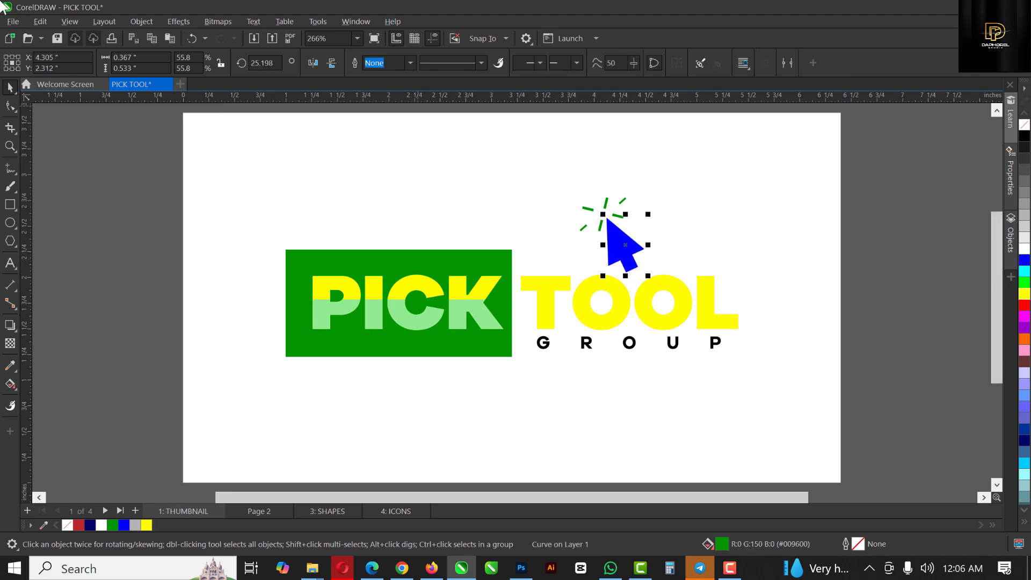
pyautogui.click(458, 305)
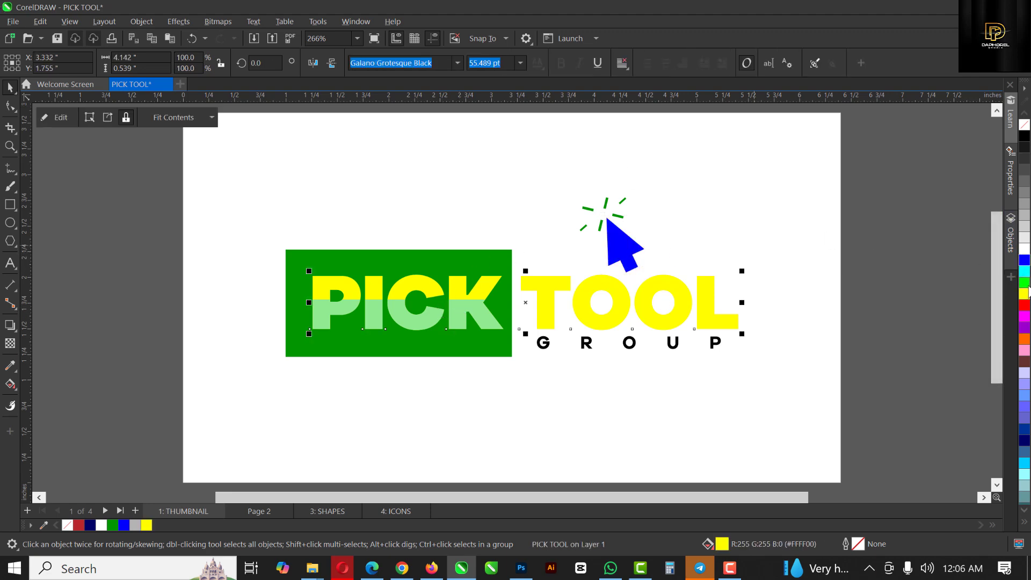
pyautogui.click(1024, 260)
# - Fill the rectangle behind PICK with blue and darken it by mixing in black
pyautogui.click(400, 271)
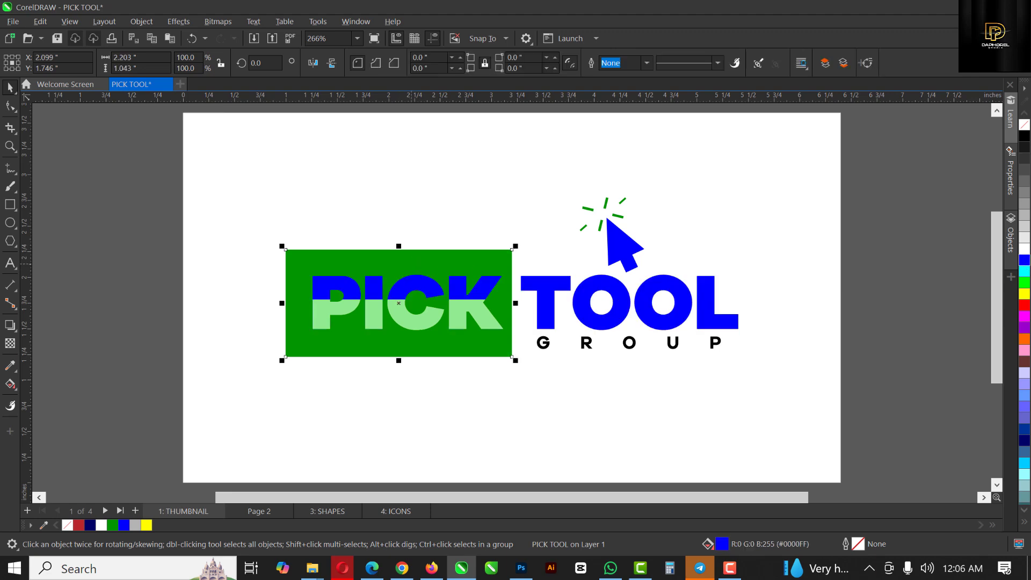
pyautogui.click(1024, 260)
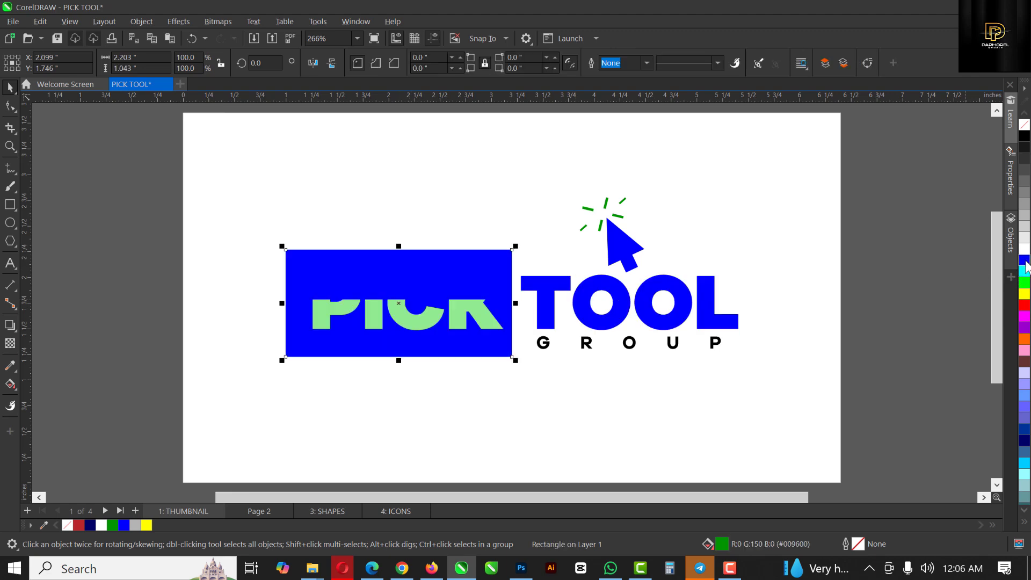
pyautogui.keyDown('ctrl'); pyautogui.click(1024, 137); pyautogui.keyUp('ctrl')
pyautogui.keyDown('ctrl'); pyautogui.click(1024, 137); pyautogui.keyUp('ctrl')
pyautogui.keyDown('ctrl'); pyautogui.click(1024, 137); pyautogui.keyUp('ctrl')
pyautogui.keyDown('ctrl'); pyautogui.click(1024, 137); pyautogui.keyUp('ctrl')
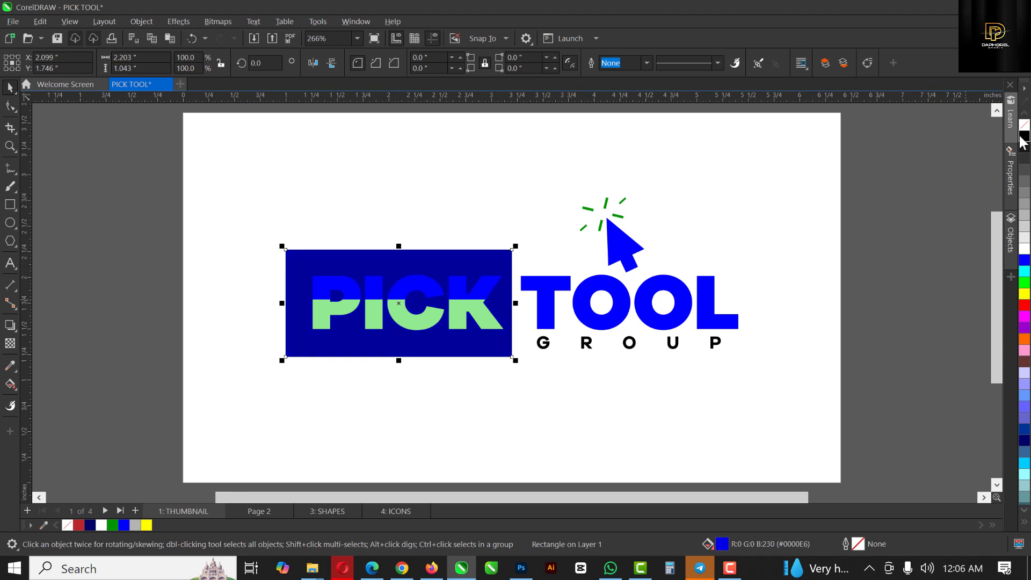
# - Fill the PowerClip rectangle covering the lower half of the PICK letters with white
pyautogui.click(490, 324)
pyautogui.doubleClick(501, 315)
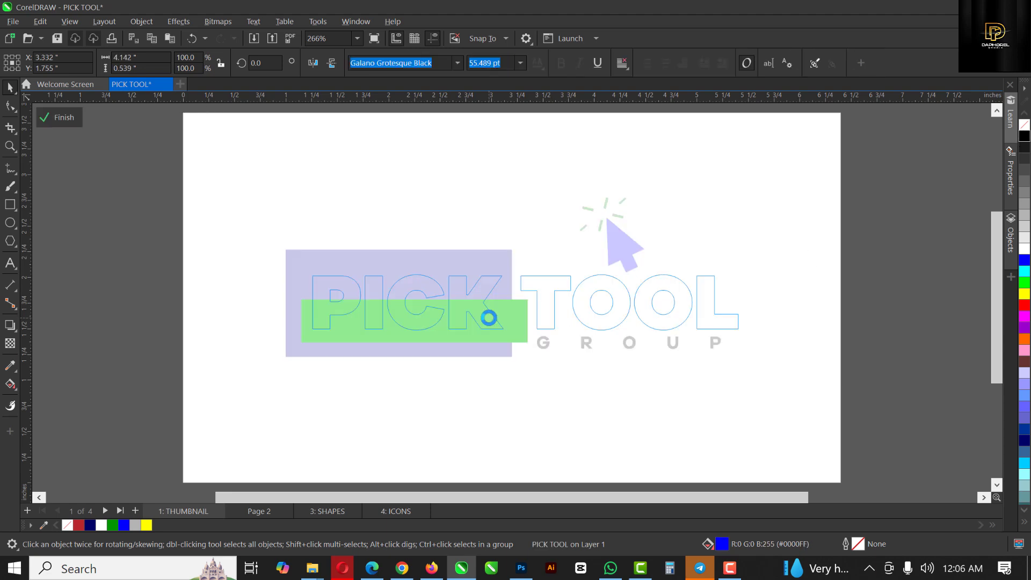
pyautogui.click(1024, 248)
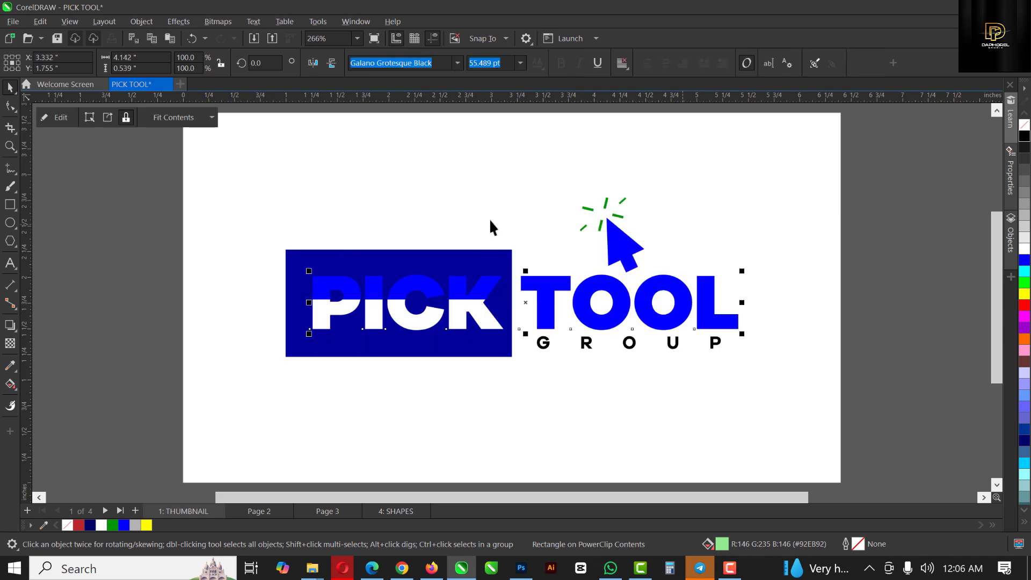
# - Fill the small burst lines around the cursor arrow's tip with blue and clear the selection
pyautogui.moveTo(881, 158); pyautogui.dragTo(515, 248)
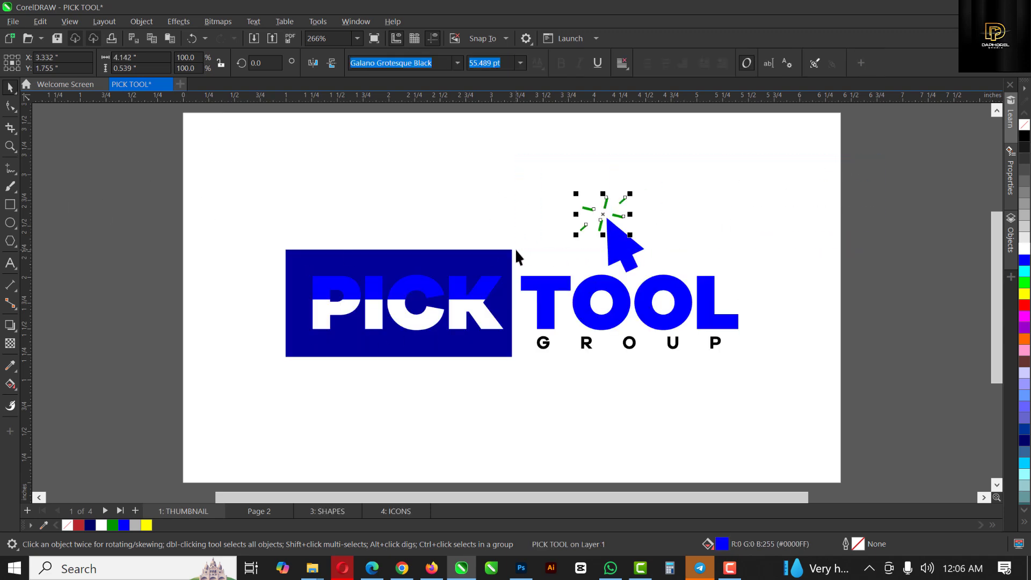
pyautogui.click(1025, 260)
pyautogui.click(326, 404)
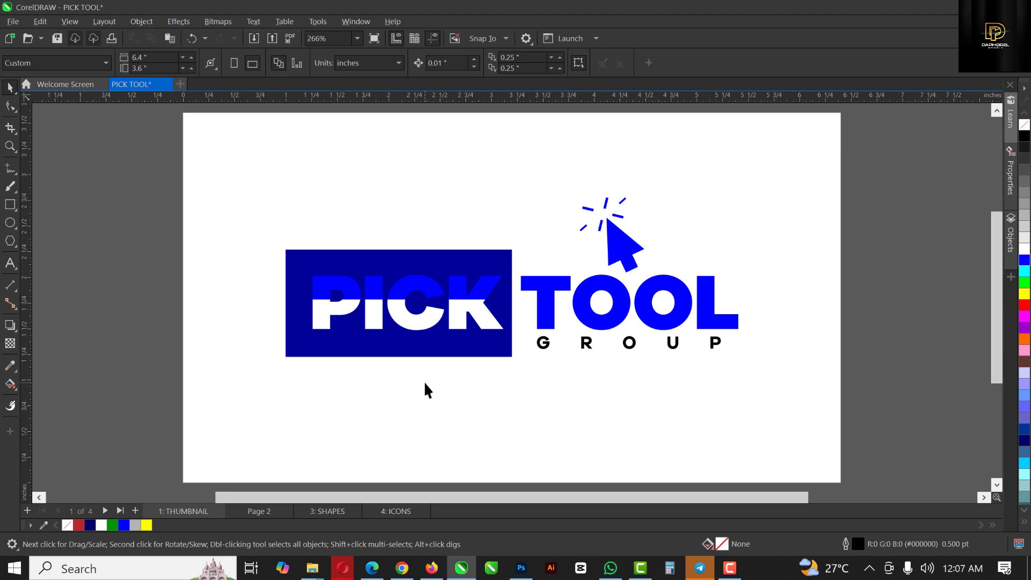
# - Move the dark blue rectangle away from the PICK letters, back behind them, and away again toward the page's upper left
pyautogui.click(378, 271)
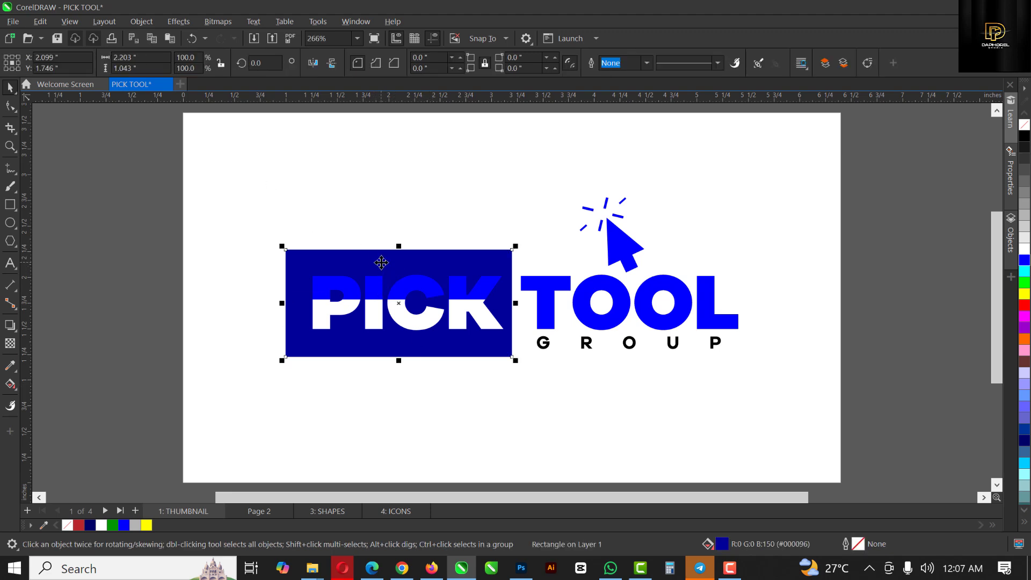
pyautogui.moveTo(403, 266); pyautogui.dragTo(223, 185)
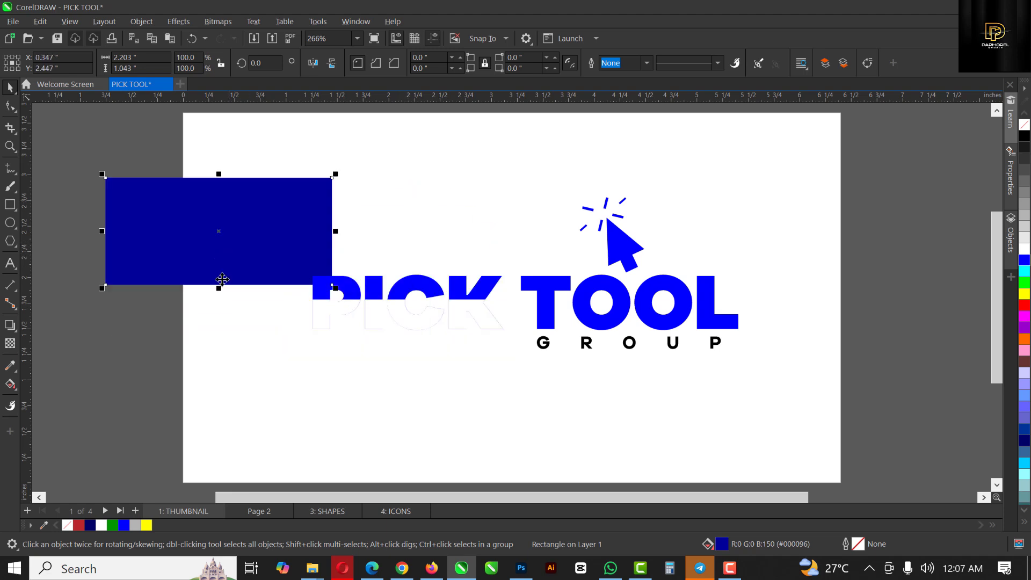
pyautogui.moveTo(204, 239); pyautogui.dragTo(393, 307)
pyautogui.moveTo(355, 258); pyautogui.dragTo(265, 178)
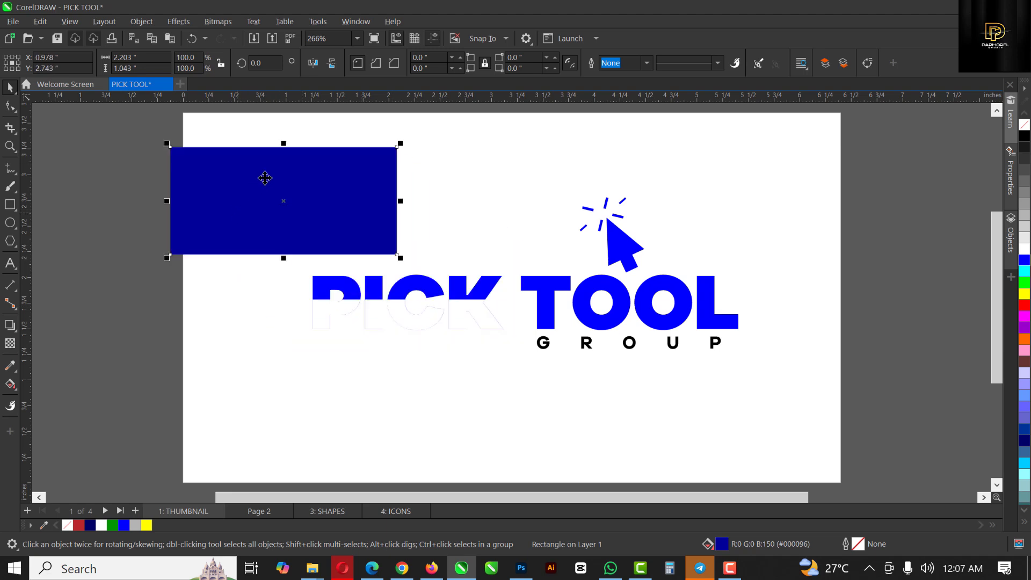
pyautogui.click(297, 234)
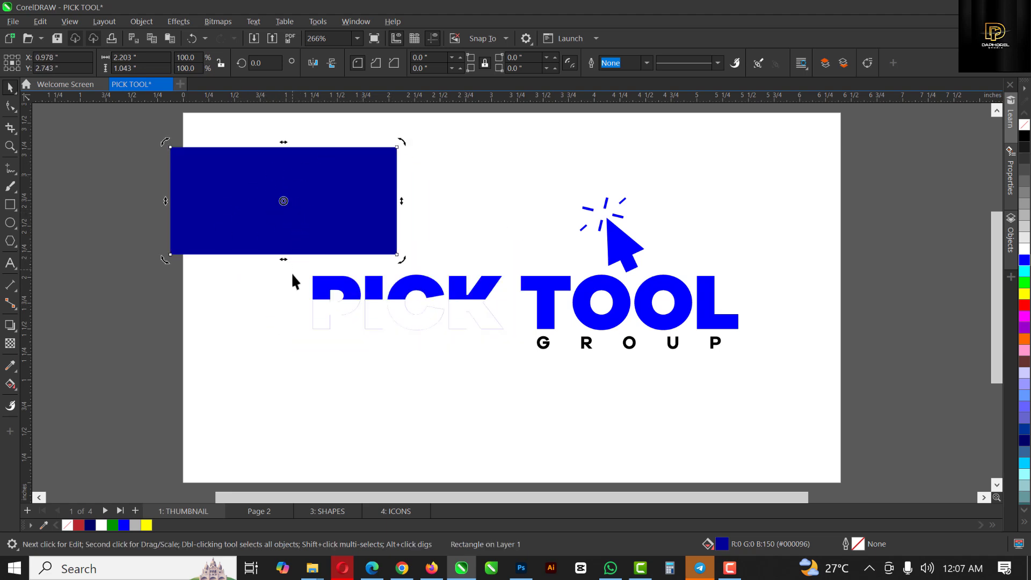
# - Undo the rectangle moves and all the colour changes made to the logo
pyautogui.hotkey('ctrl', 'z')
pyautogui.hotkey('ctrl', 'shift', 'z')
pyautogui.hotkey('ctrl', 'z')
pyautogui.hotkey('ctrl', 'z')
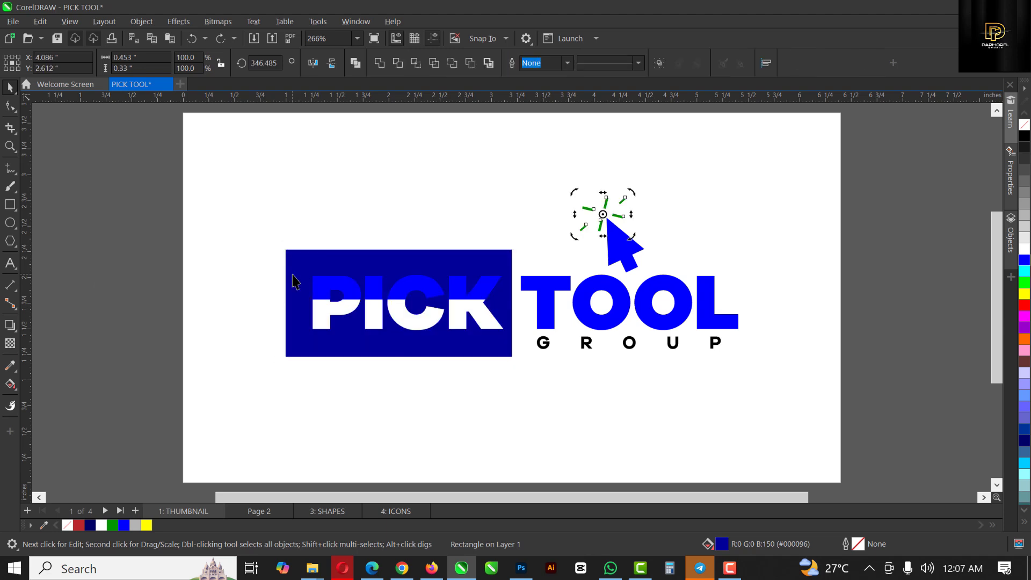
pyautogui.hotkey('ctrl', 'z')
pyautogui.hotkey('ctrl', 'z')
pyautogui.hotkey('ctrl', 'z')
pyautogui.hotkey('ctrl', 'z')
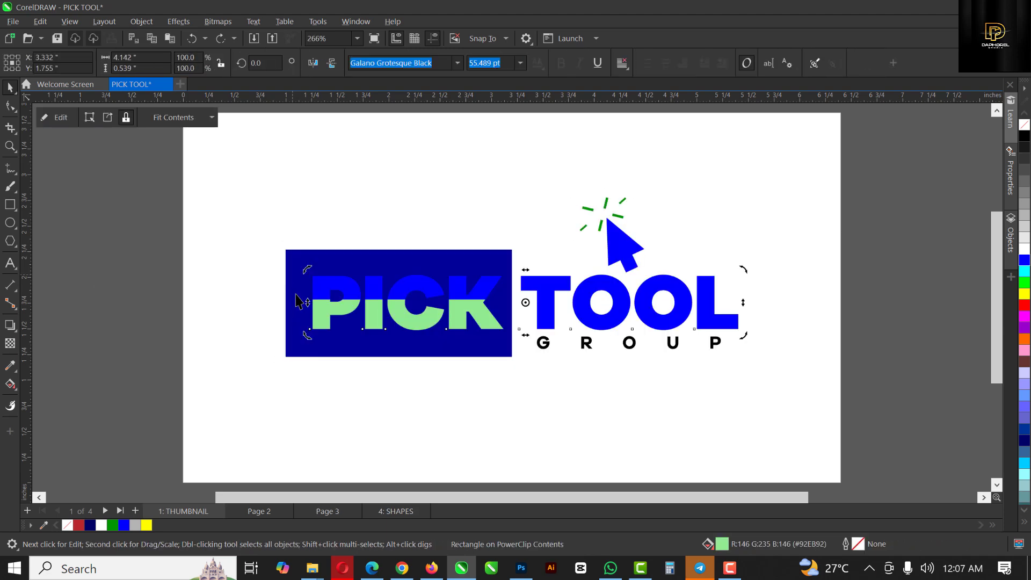
pyautogui.hotkey('ctrl', 'z')
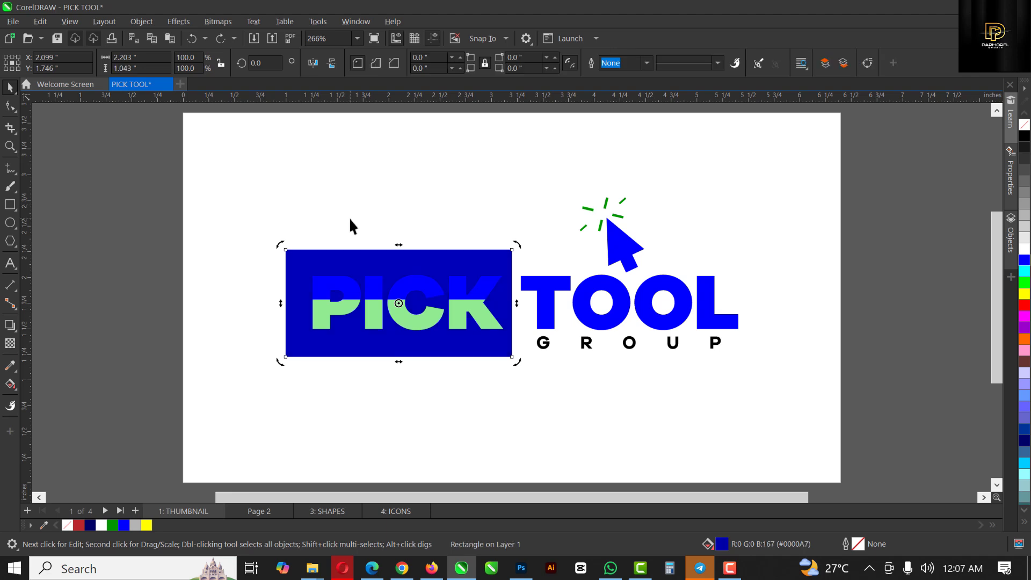
pyautogui.hotkey('ctrl', 'z')
pyautogui.hotkey('ctrl', 'z')
pyautogui.hotkey('ctrl', 'z')
pyautogui.hotkey('ctrl', 'z')
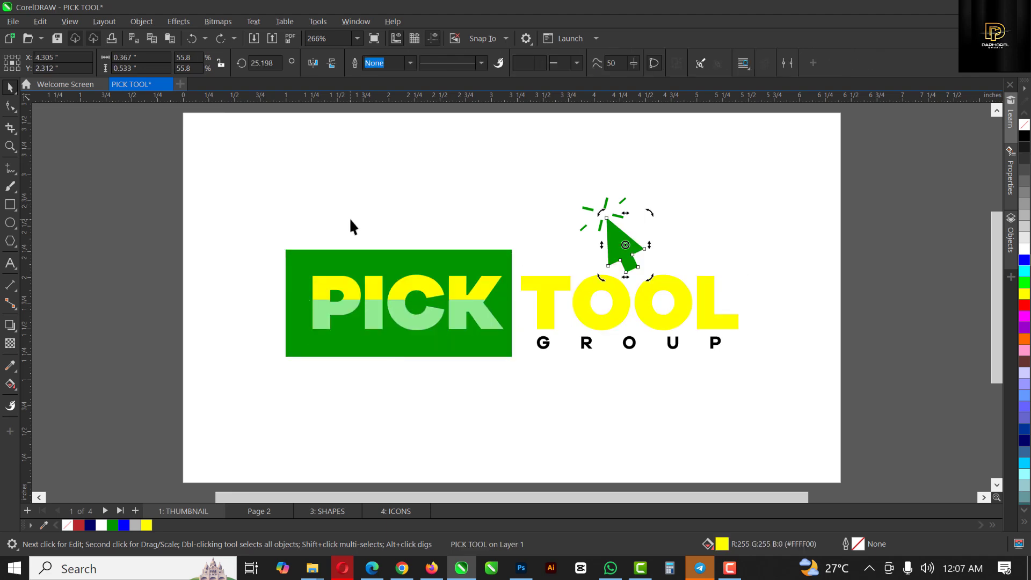
pyautogui.hotkey('ctrl', 'z')
pyautogui.hotkey('ctrl', 'z')
pyautogui.hotkey('ctrl', 'z')
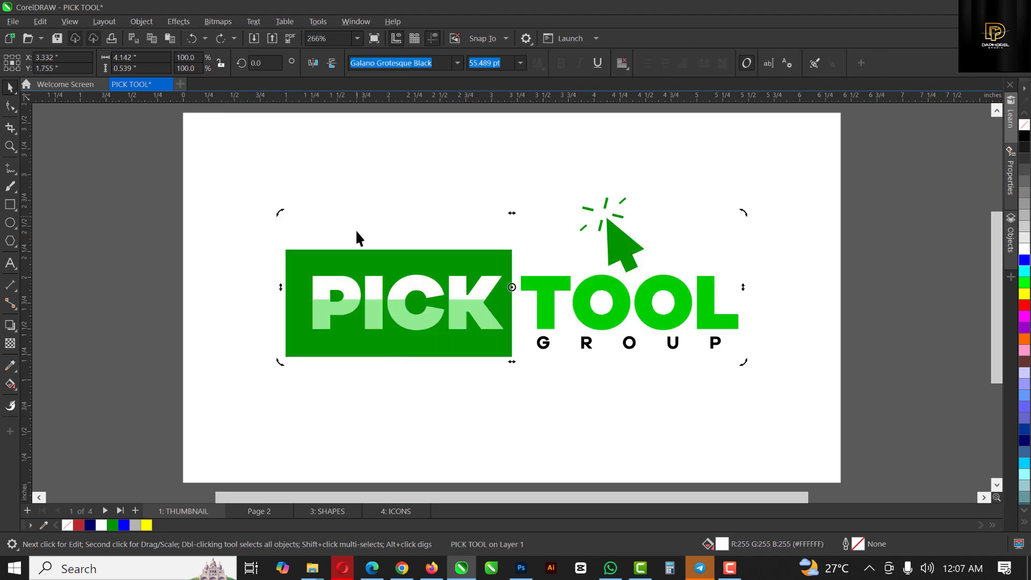
# - Draw a rectangle about 2.2 by 1.18 inches in the upper-left area of Page 2 and show the Rectangle tool's variants
pyautogui.click(394, 279)
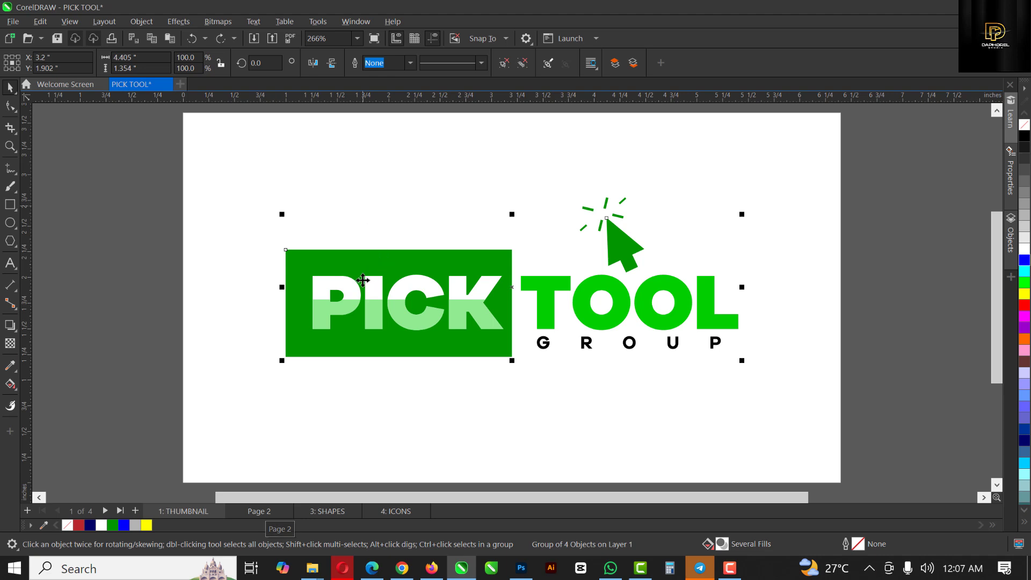
pyautogui.click(247, 511)
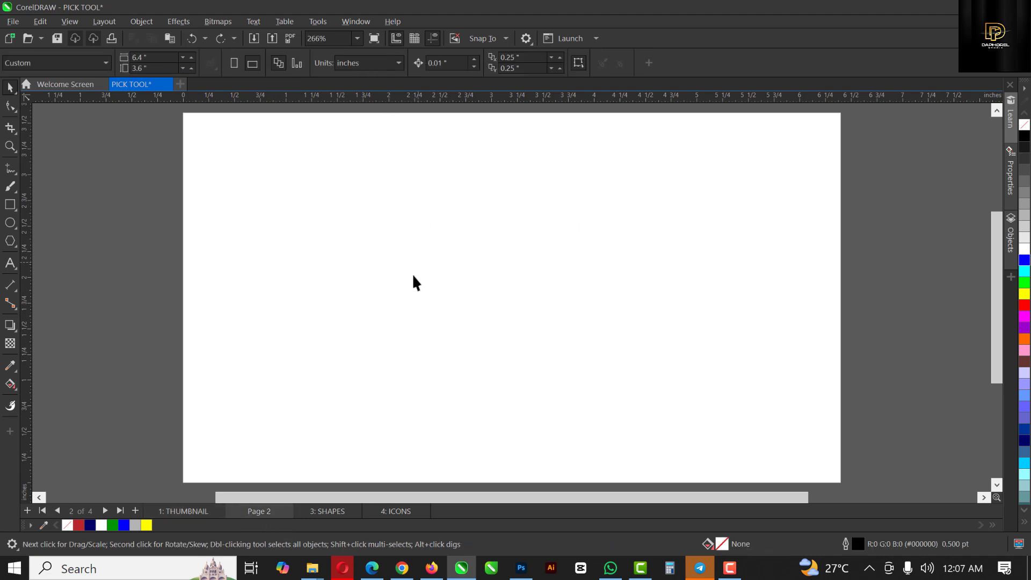
pyautogui.click(10, 206)
pyautogui.moveTo(280, 176); pyautogui.dragTo(507, 297)
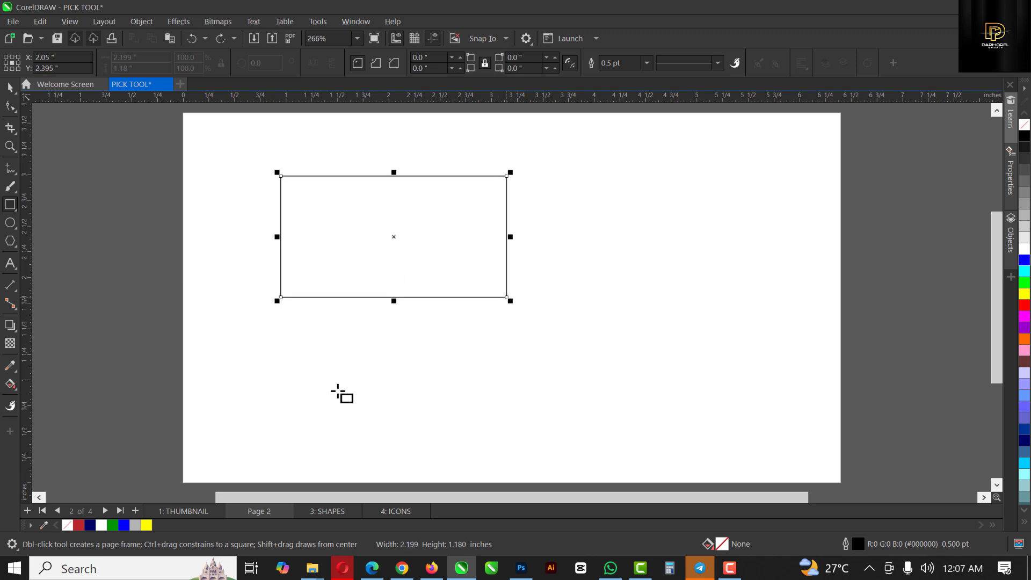
pyautogui.click(9, 210)
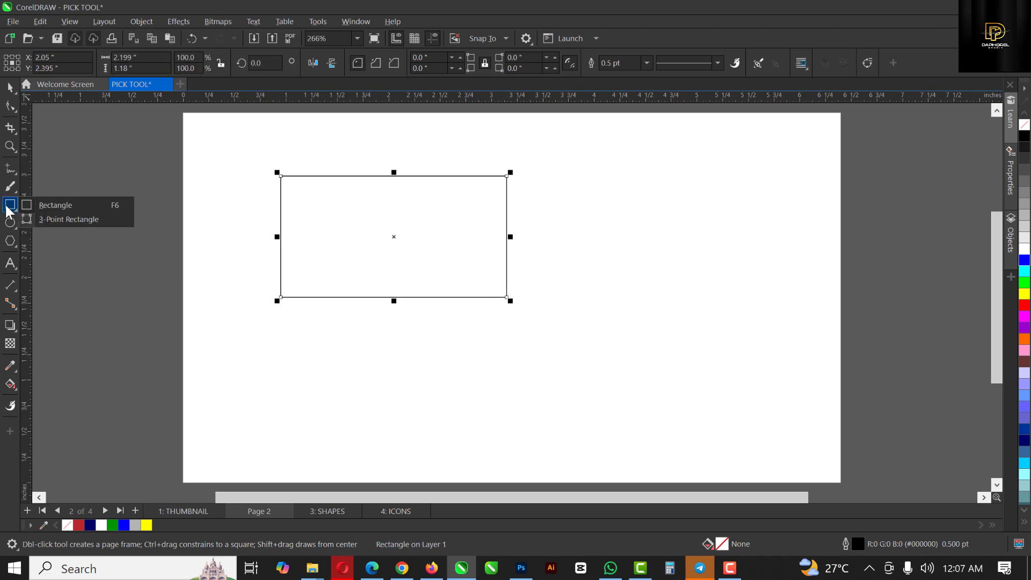
# - Fill the rectangle on Page 2 with blue and select it with the Pick tool
pyautogui.click(53, 207)
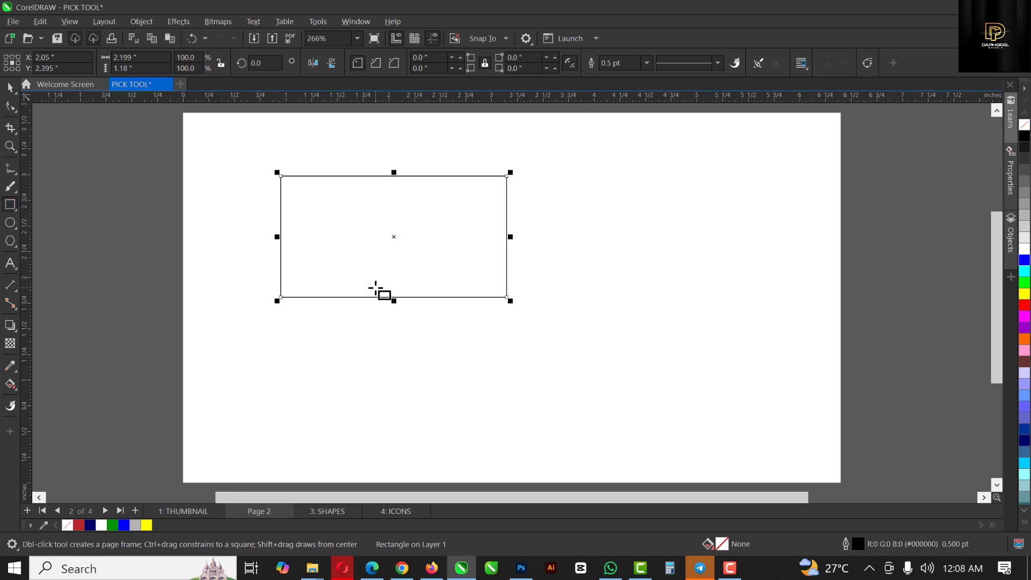
pyautogui.click(1024, 261)
pyautogui.scroll(4, 360, 179)
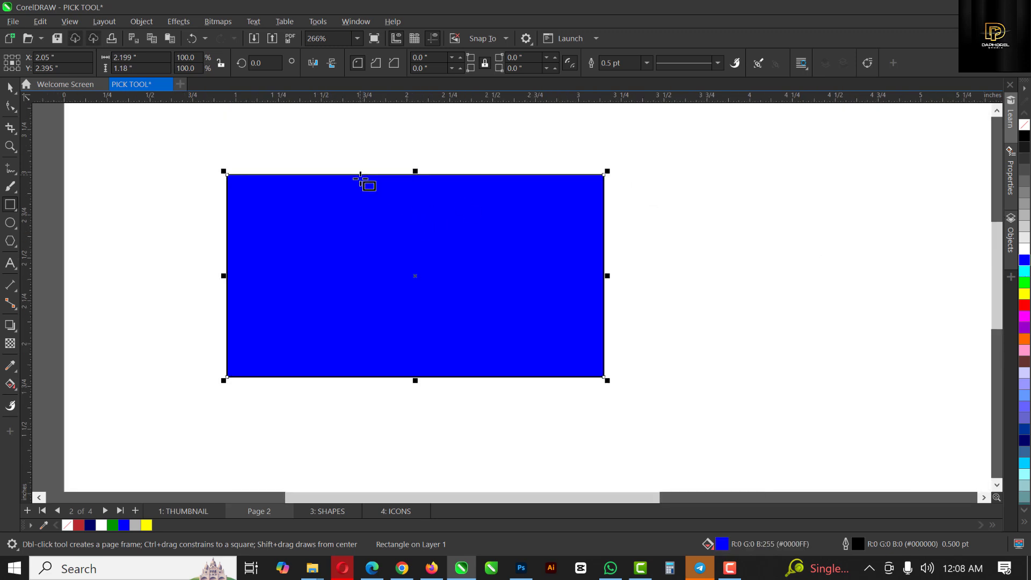
pyautogui.scroll(-3, 359, 177)
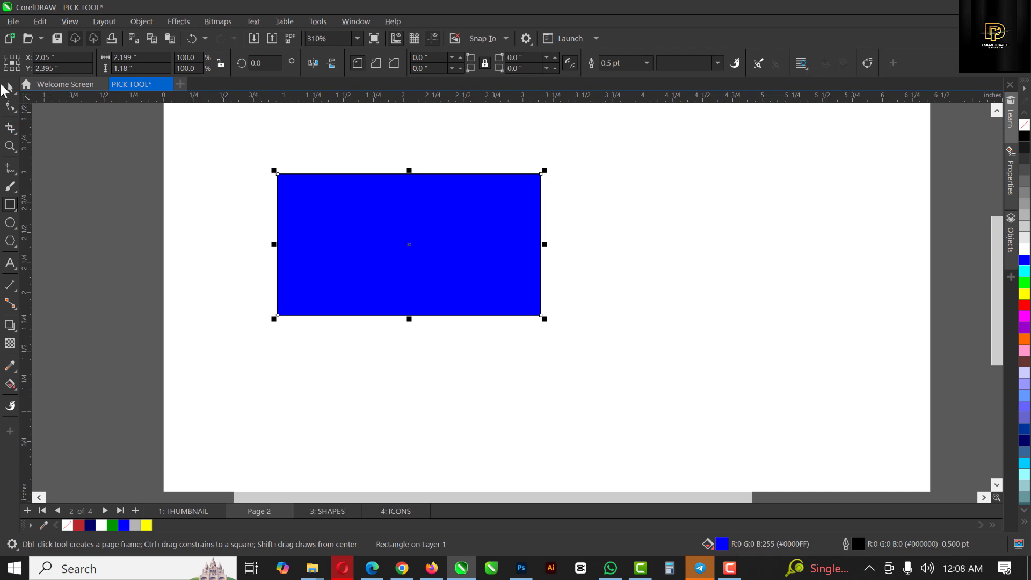
pyautogui.click(9, 91)
pyautogui.scroll(-1, 323, 196)
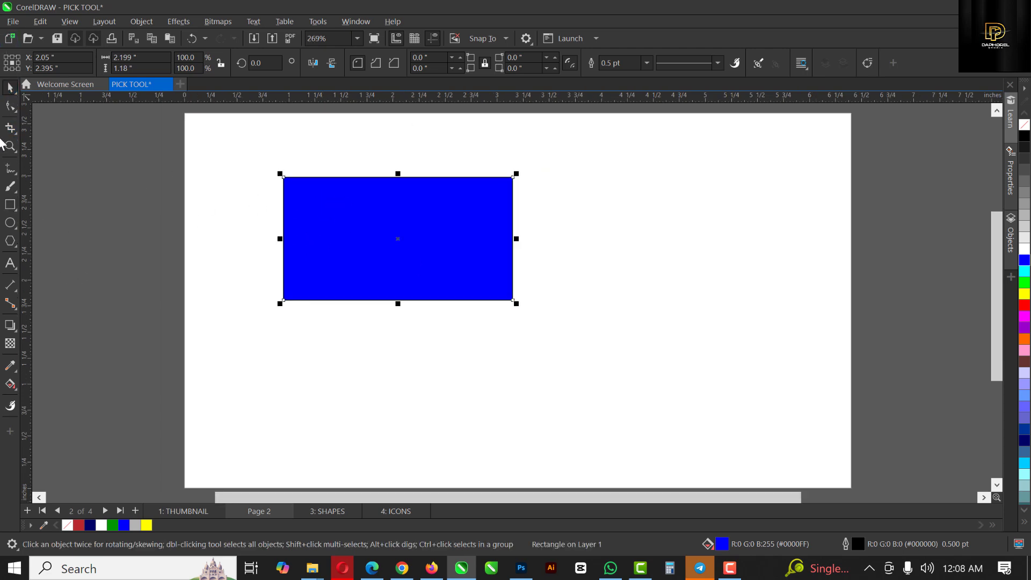
pyautogui.scroll(1, 231, 193)
pyautogui.click(421, 263)
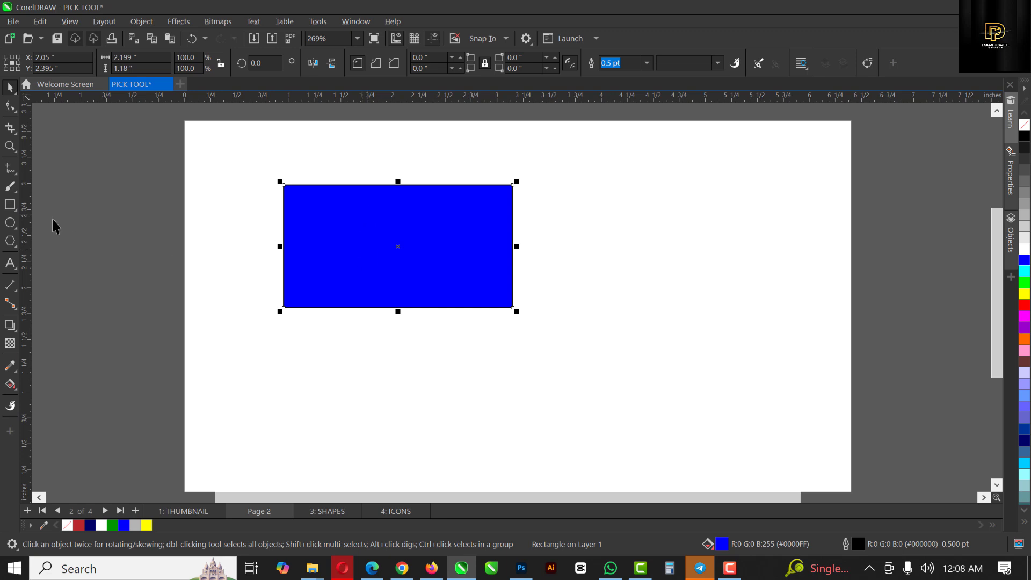
# - Draw a second rectangle about 2.2 by 1.38 inches beside the first one and fill it with blue
pyautogui.click(9, 204)
pyautogui.moveTo(525, 203)
pyautogui.mouseDown()
pyautogui.moveTo(669, 341)
pyautogui.moveTo(754, 346)
pyautogui.mouseUp()
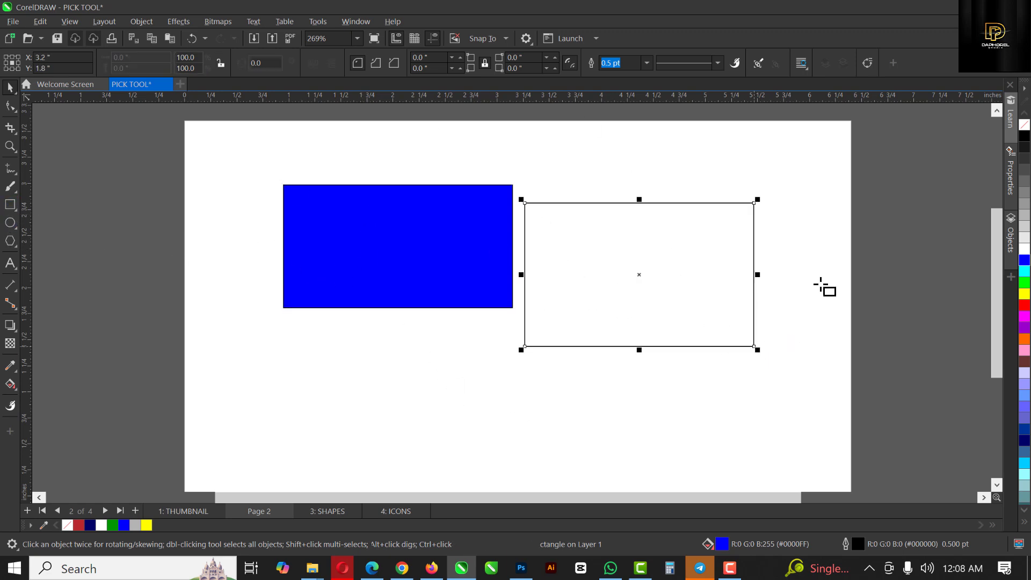
pyautogui.click(1024, 263)
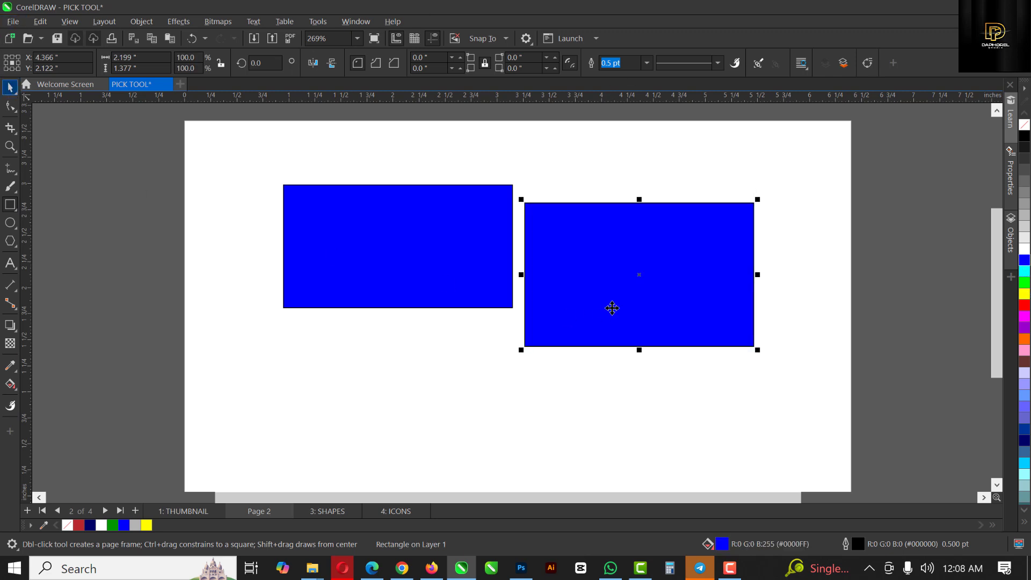
# - Move the second rectangle down with the Pick tool, undo that, and move it by its centre with the Rectangle tool active
pyautogui.moveTo(644, 276); pyautogui.dragTo(527, 421)
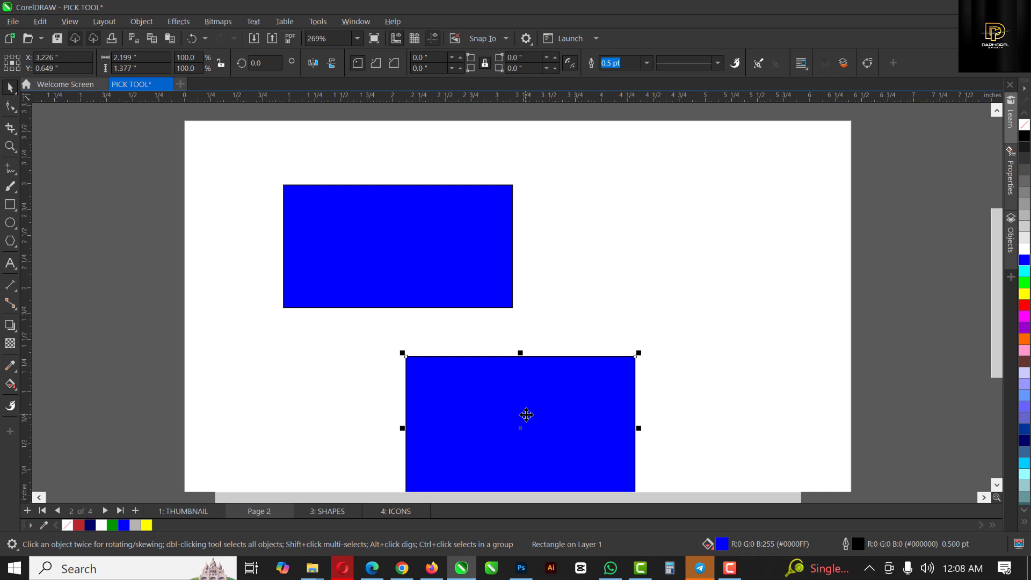
pyautogui.hotkey('ctrl', 'z')
pyautogui.click(11, 205)
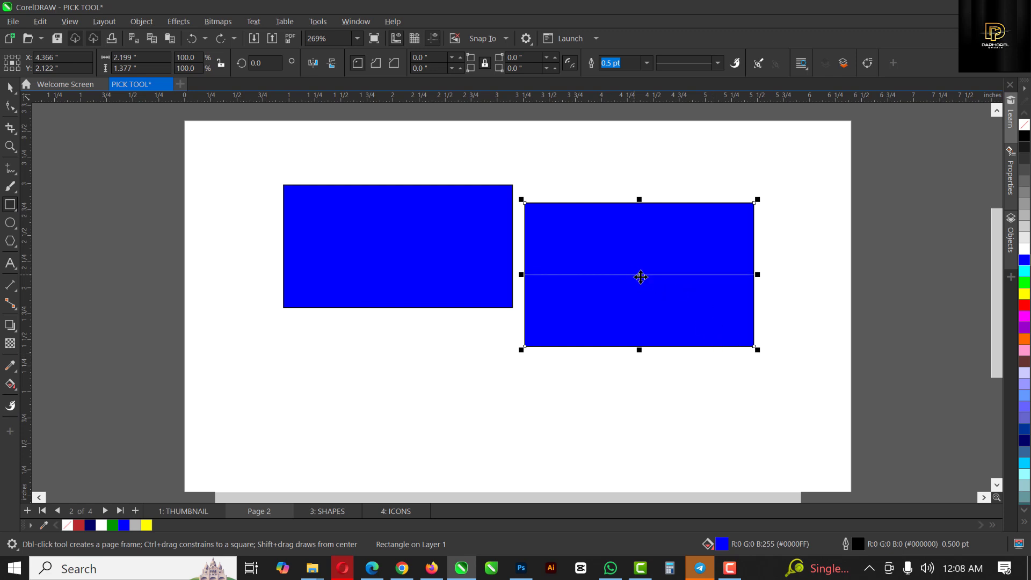
pyautogui.moveTo(641, 278); pyautogui.dragTo(673, 344)
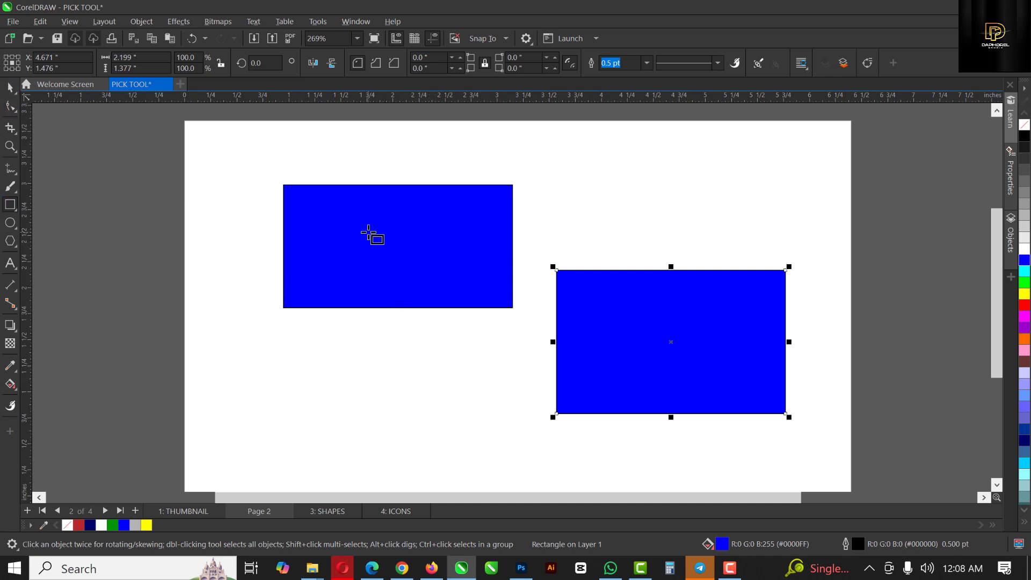
# - Draw a wide rectangle about 3.78 by 0.69 inches starting inside the first blue rectangle and undo it
pyautogui.moveTo(368, 232); pyautogui.dragTo(761, 160)
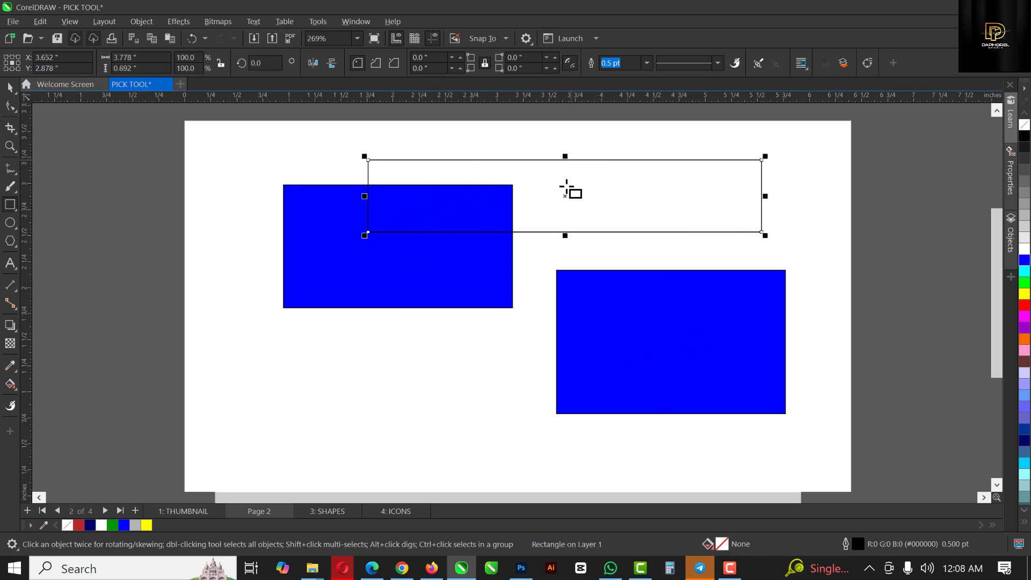
pyautogui.hotkey('ctrl', 'z')
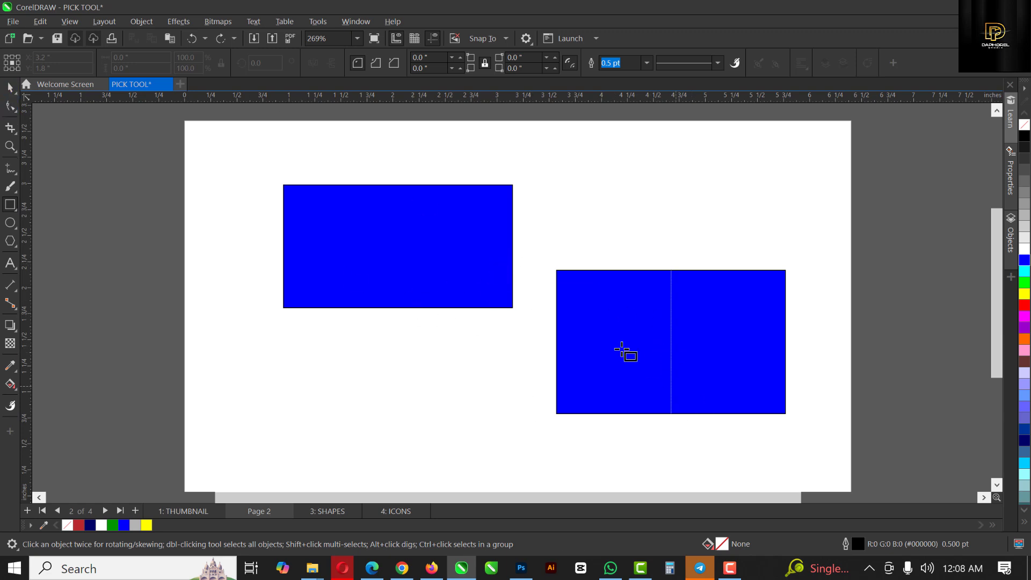
# - Reselect the second blue rectangle and move it slightly up by its centre with the Rectangle tool active
pyautogui.click(579, 392)
pyautogui.press('F6')
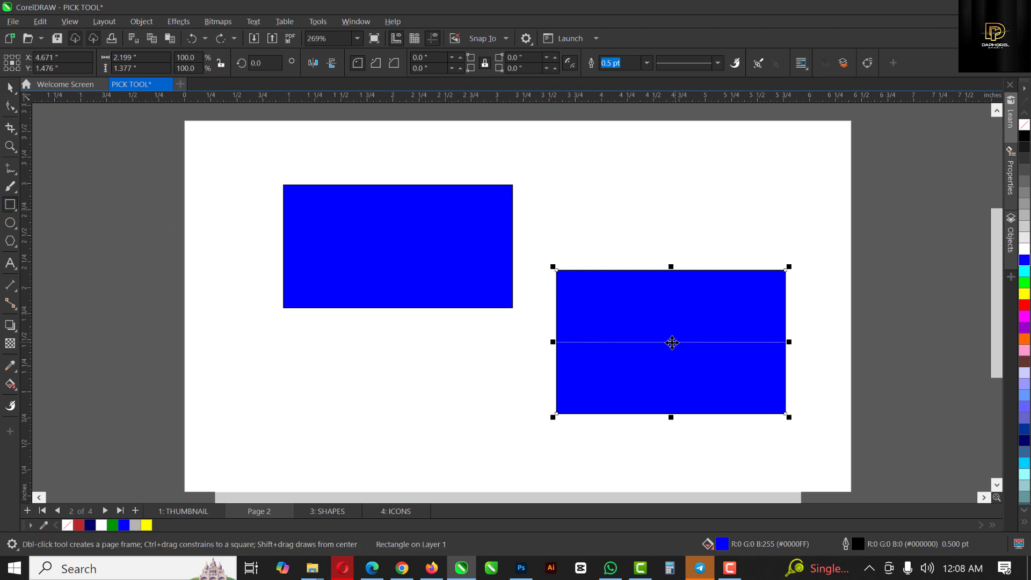
pyautogui.moveTo(671, 341); pyautogui.dragTo(658, 307)
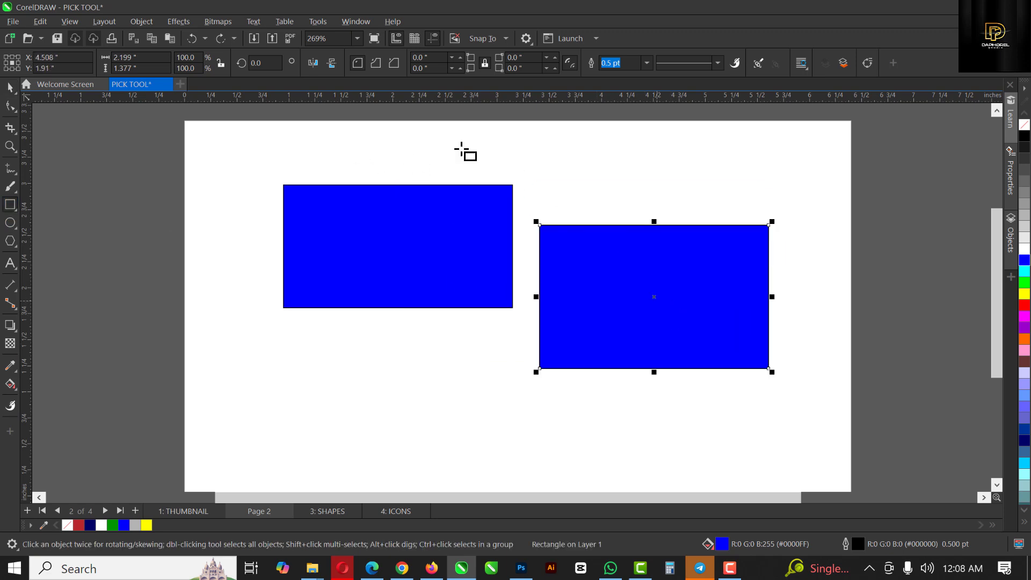
# - Shift the first blue rectangle slightly and move the second one down toward the page's right edge with the Pick tool
pyautogui.click(376, 239)
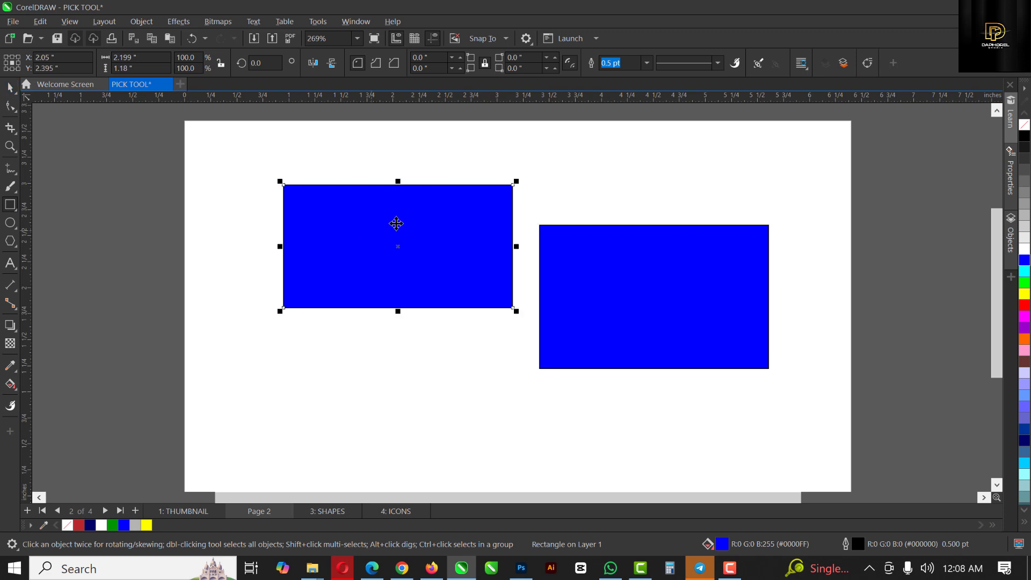
pyautogui.moveTo(438, 216); pyautogui.dragTo(432, 246)
pyautogui.click(616, 299)
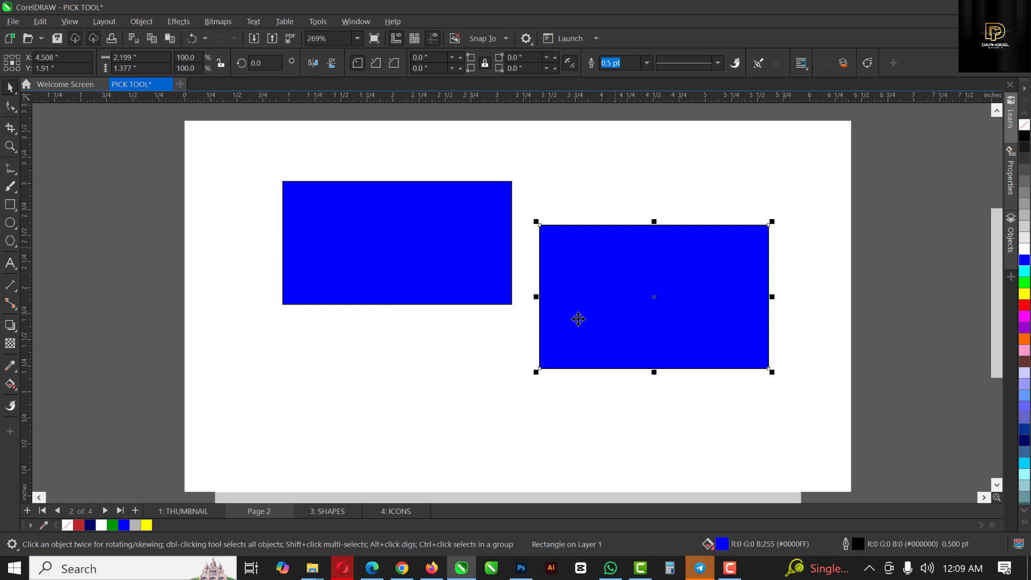
pyautogui.moveTo(629, 295); pyautogui.dragTo(669, 311)
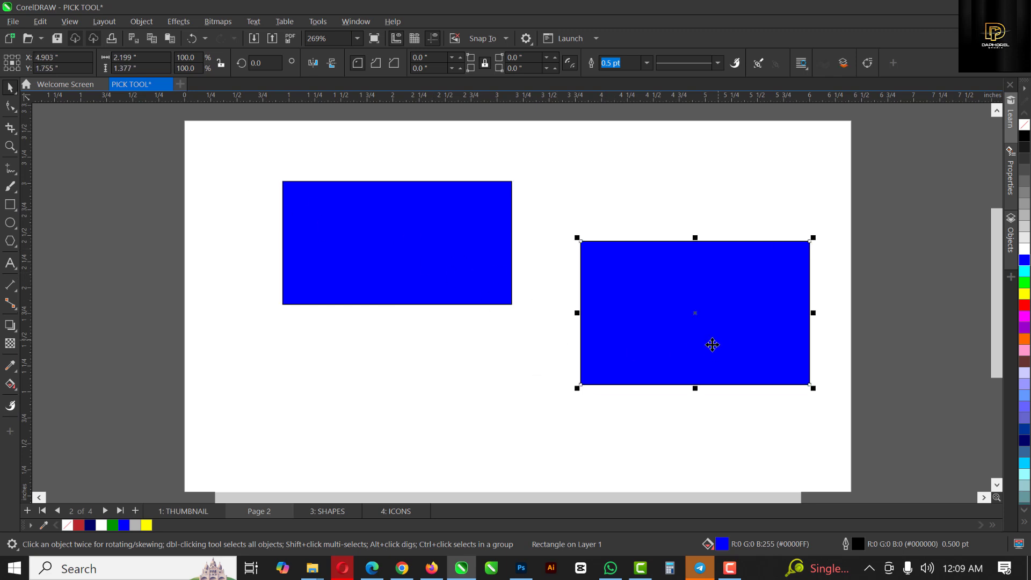
# - Delete both blue rectangles from Page 2
pyautogui.press('Delete')
pyautogui.click(433, 238)
pyautogui.press('Delete')
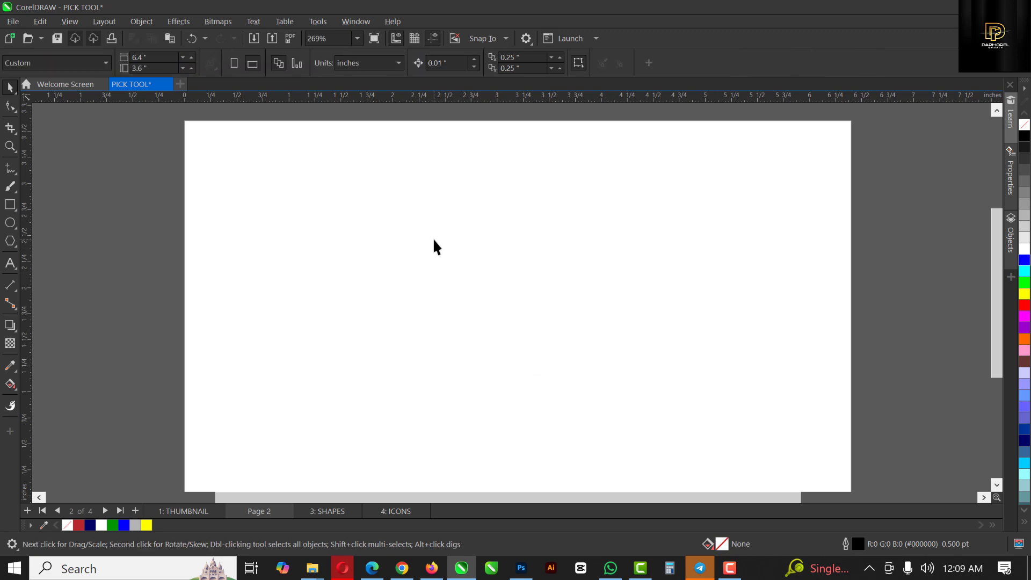
# - Draw a square about 0.57 by 0.57 inches left of the centre of Page 2 and fill it with blue
pyautogui.click(10, 205)
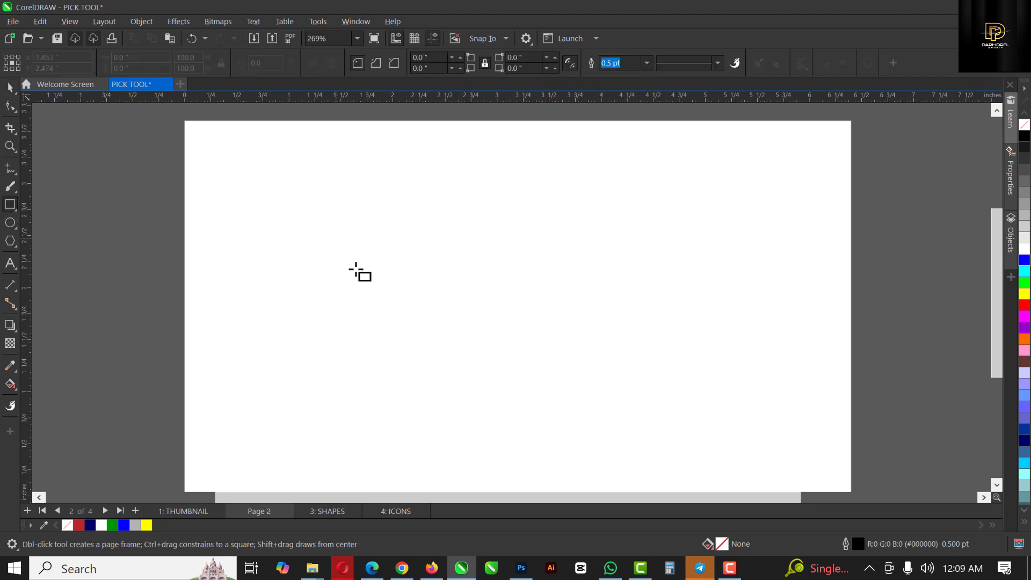
pyautogui.moveTo(336, 238); pyautogui.dragTo(612, 412)
pyautogui.press('space')
pyautogui.click(1024, 259)
# - Spread copies of the square across the page in blue, red, green and orange, and scale one orange copy to 50%
pyautogui.click(1024, 305)
pyautogui.click(1024, 283)
pyautogui.click(1024, 338)
pyautogui.moveTo(646, 444); pyautogui.dragTo(616, 415)
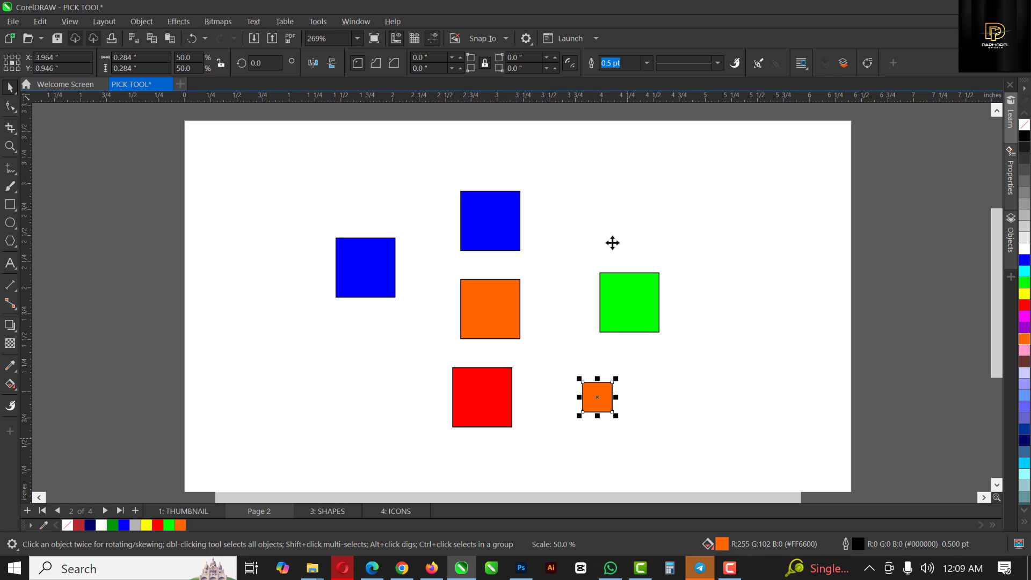
# - Copy the middle orange square to the right of the upper blue square and scale the copy to about 85%
pyautogui.click(517, 322)
pyautogui.scroll(2, 516, 322)
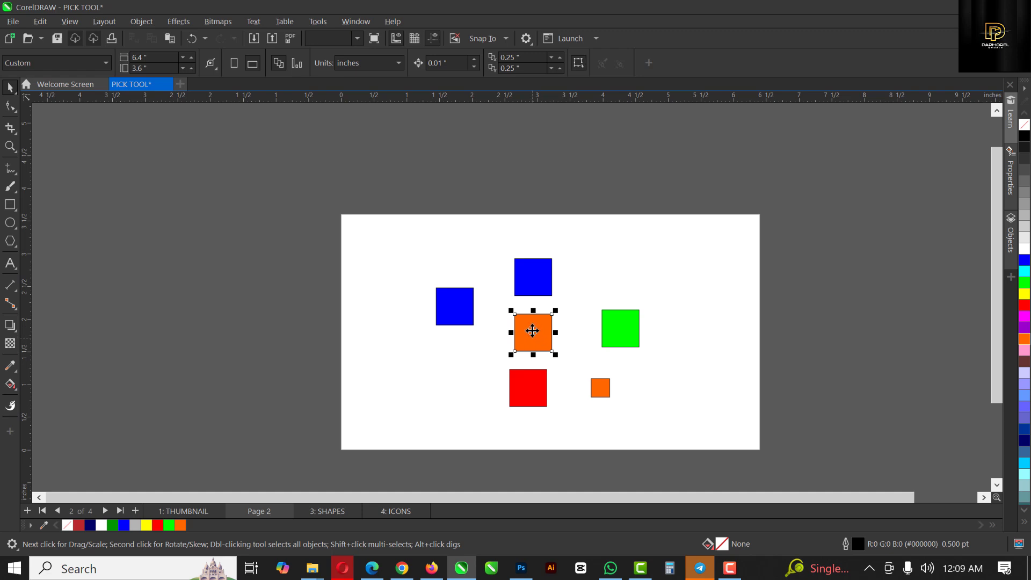
pyautogui.click(532, 330)
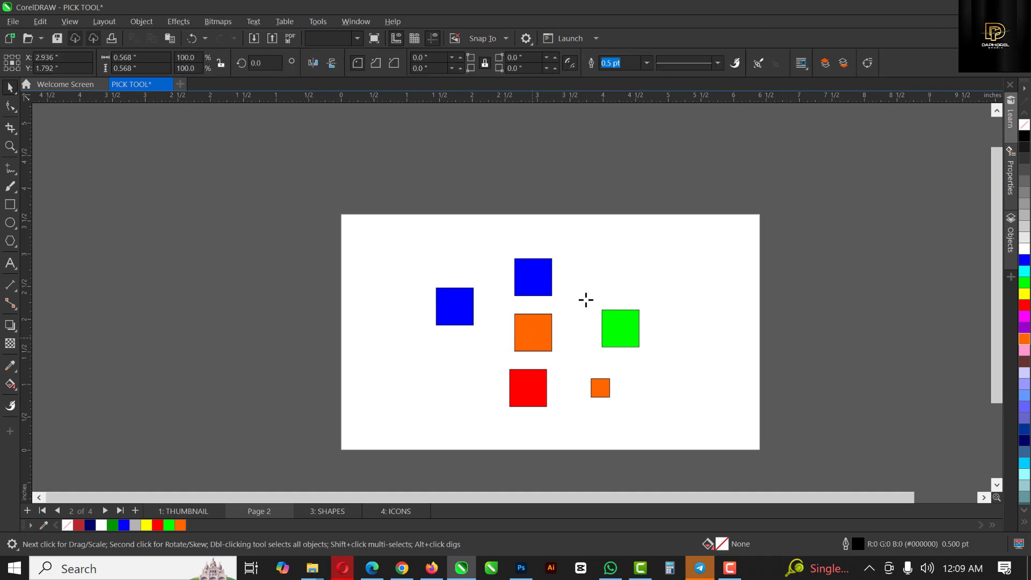
pyautogui.doubleClick(537, 343)
pyautogui.click(650, 342)
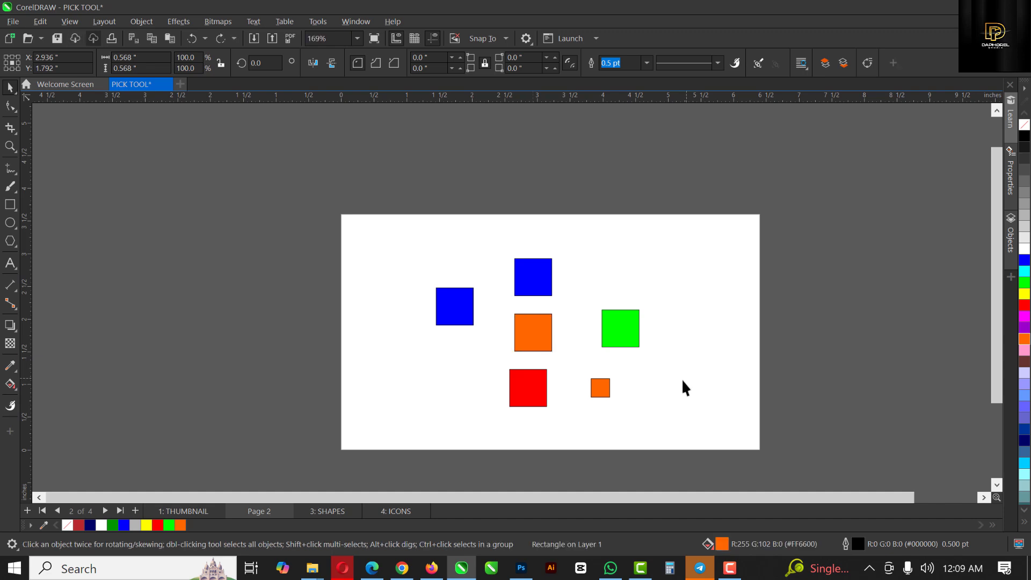
pyautogui.click(517, 324)
pyautogui.moveTo(532, 335); pyautogui.dragTo(595, 284)
pyautogui.rightClick(610, 281)
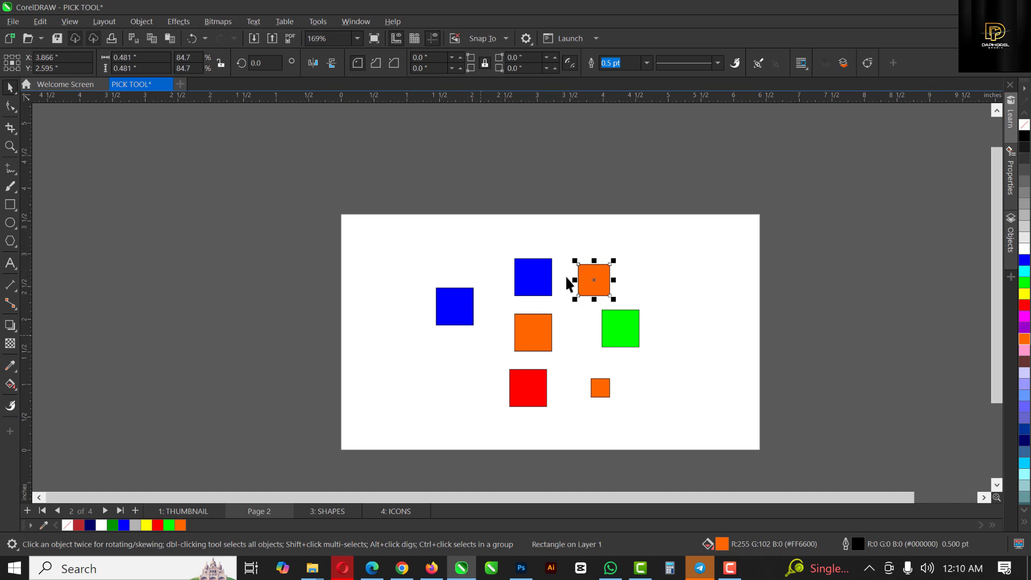
# - Place two copies of the green square, one left of the red square and one near the page's lower-right area
pyautogui.click(707, 263)
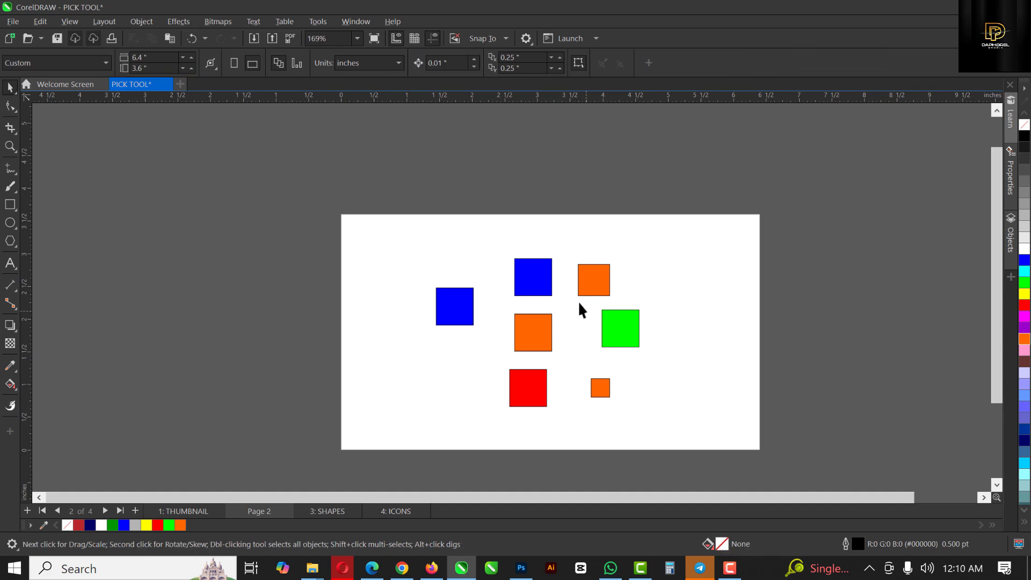
pyautogui.scroll(2, 565, 296)
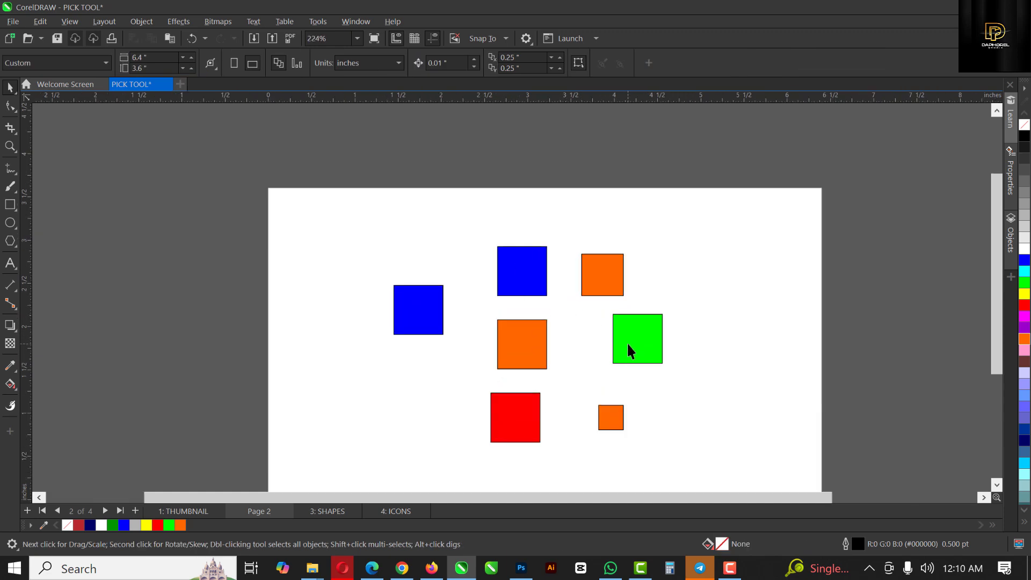
pyautogui.moveTo(643, 329); pyautogui.dragTo(678, 448)
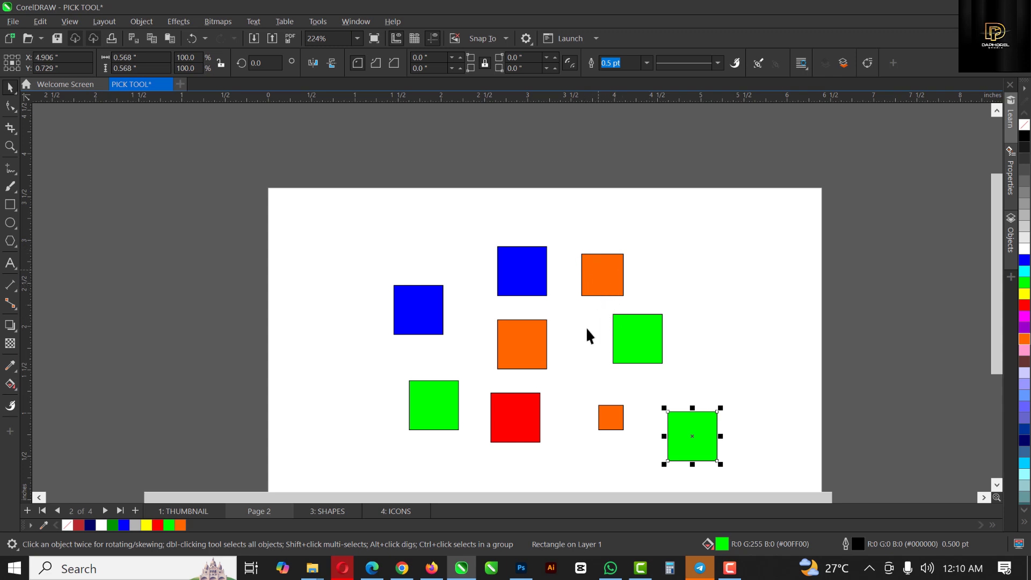
# - Select the three orange squares together, move them to the right, undo the move and clear the selection
pyautogui.click(602, 276)
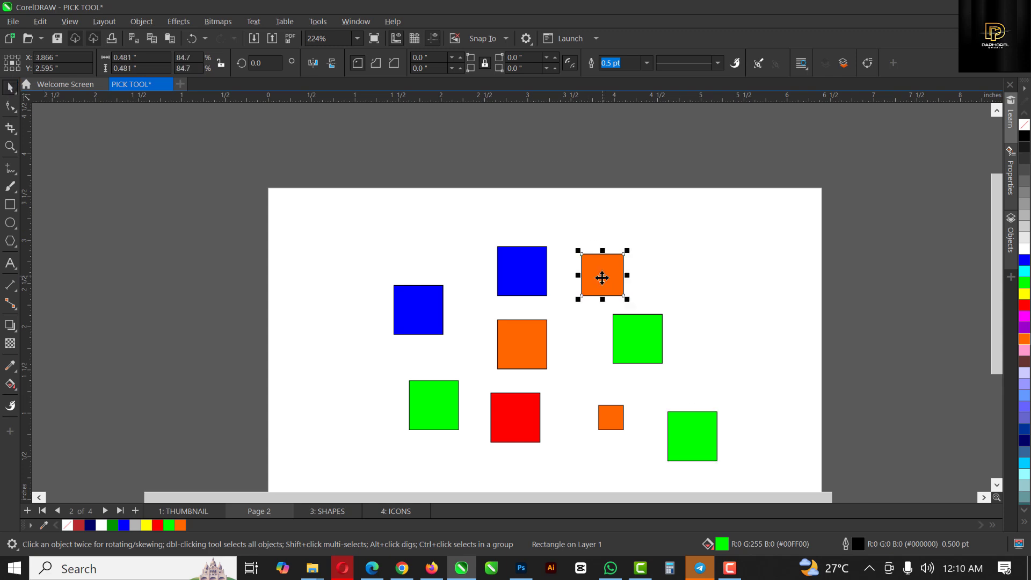
pyautogui.click(510, 357)
pyautogui.click(617, 291)
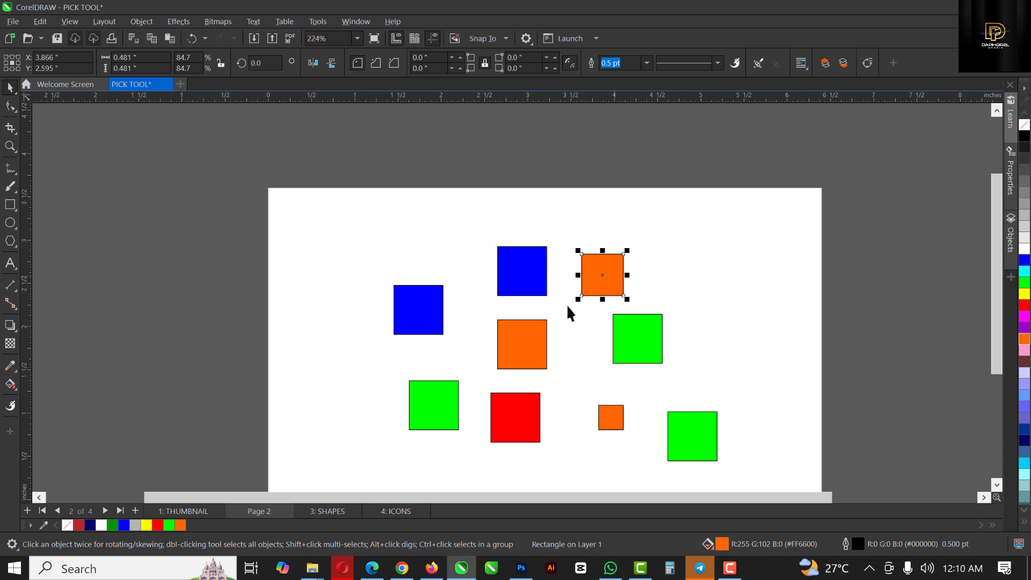
pyautogui.keyDown('shift'); pyautogui.click(527, 367); pyautogui.keyUp('shift')
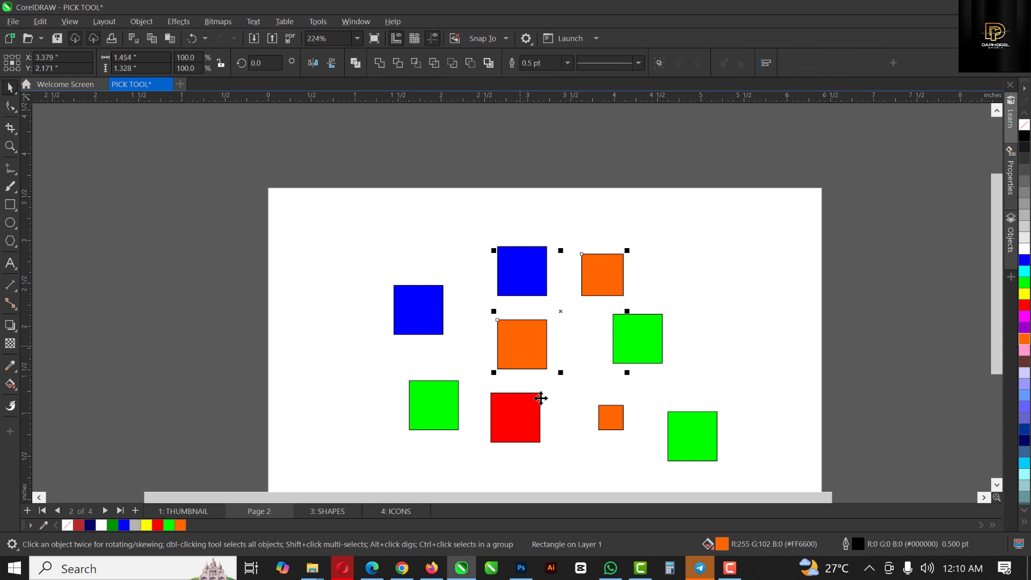
pyautogui.keyDown('shift'); pyautogui.click(617, 422); pyautogui.keyUp('shift')
pyautogui.moveTo(610, 421); pyautogui.dragTo(760, 335)
pyautogui.hotkey('ctrl', 'z')
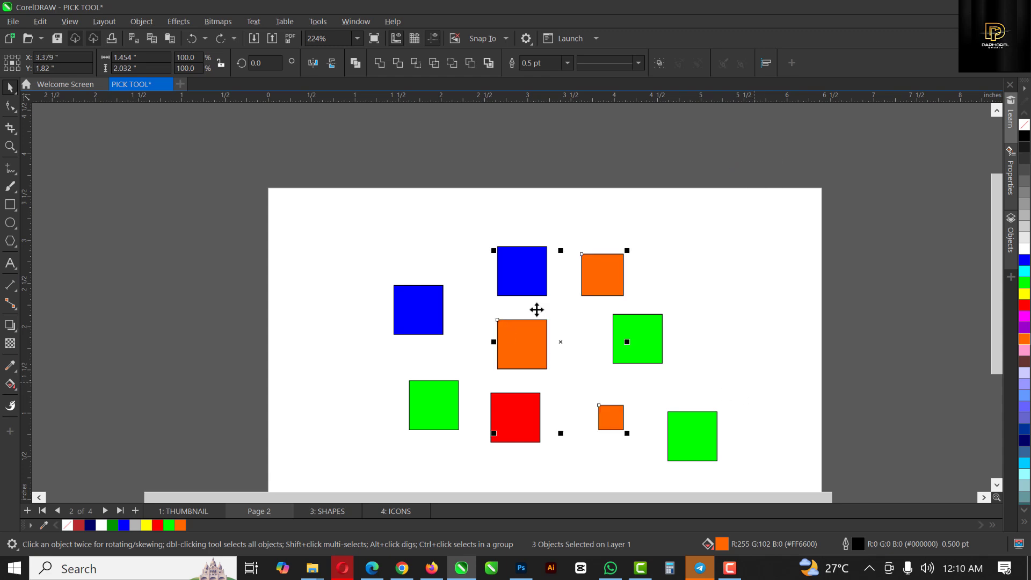
pyautogui.click(658, 304)
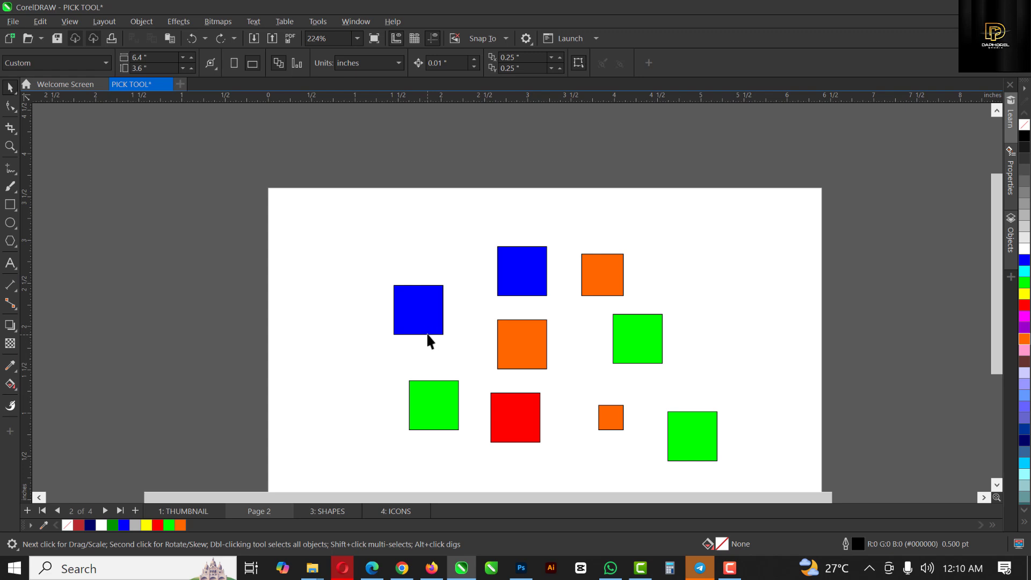
# - Select both blue squares together, move them toward the page's upper edge, and undo the last move
pyautogui.click(419, 315)
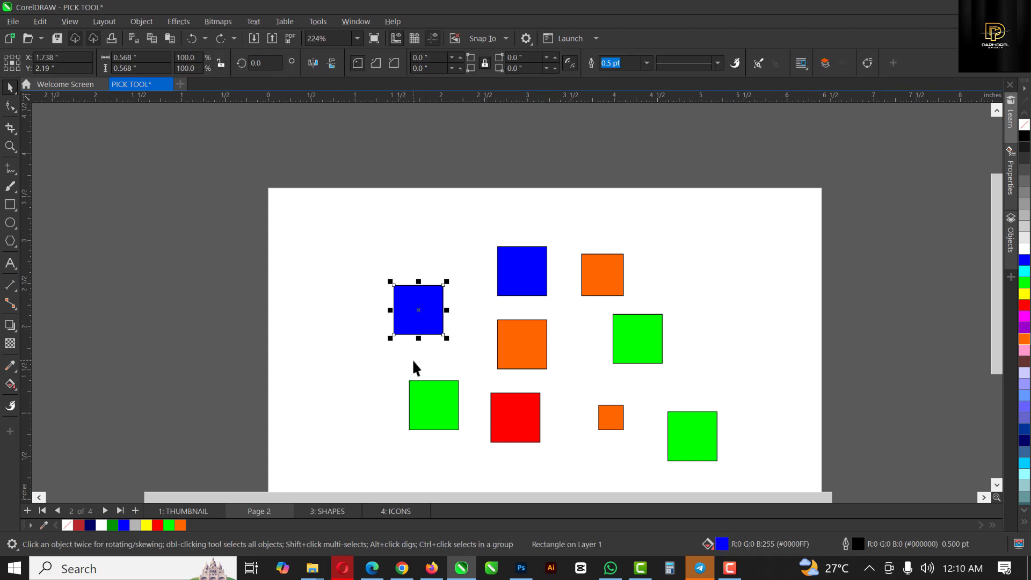
pyautogui.keyDown('shift'); pyautogui.click(531, 271); pyautogui.keyUp('shift')
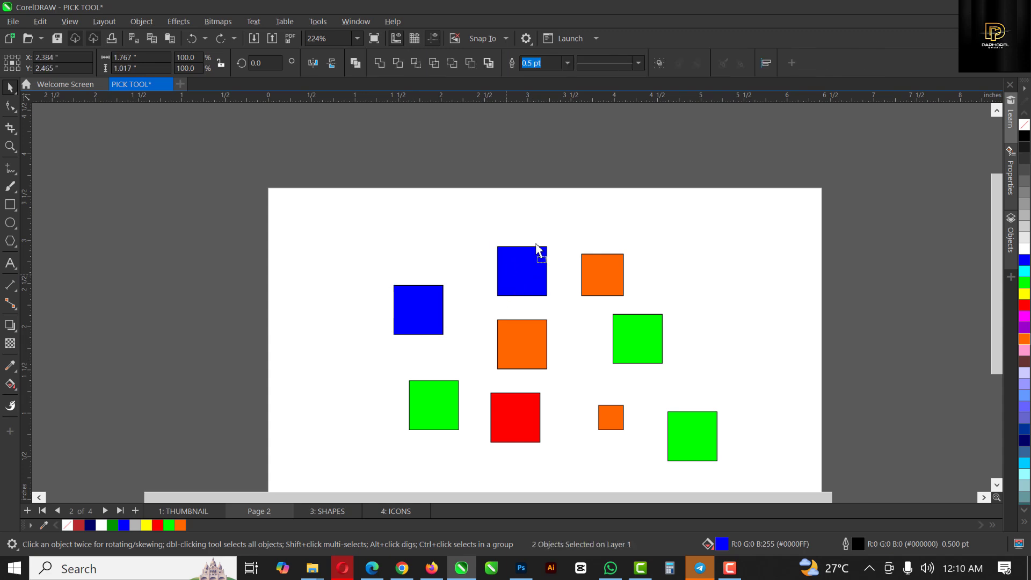
pyautogui.moveTo(537, 248); pyautogui.dragTo(525, 269)
pyautogui.hotkey('ctrl', 'z')
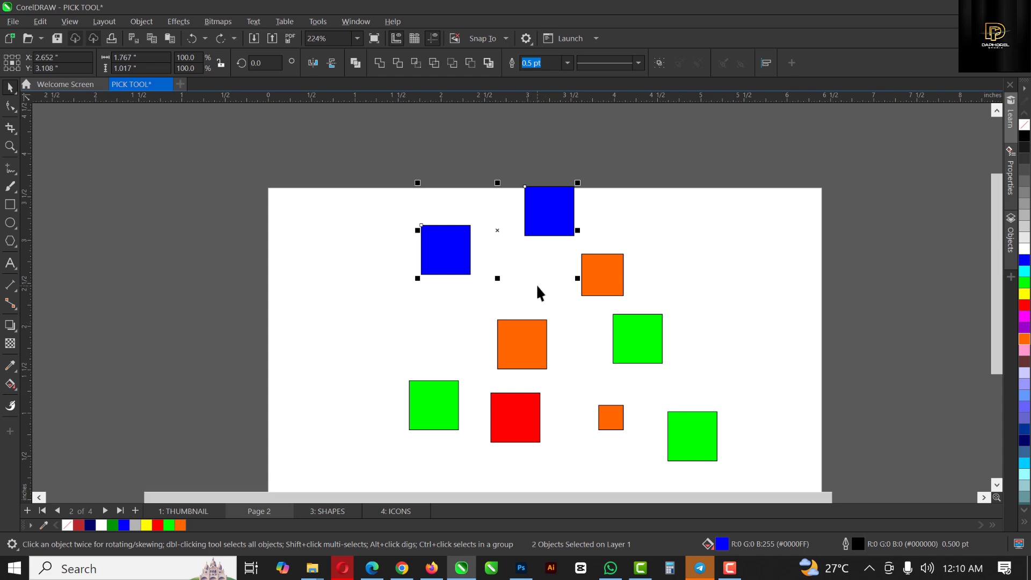
# - Undo the remaining move of the two blue squares
pyautogui.hotkey('ctrl', 'z')
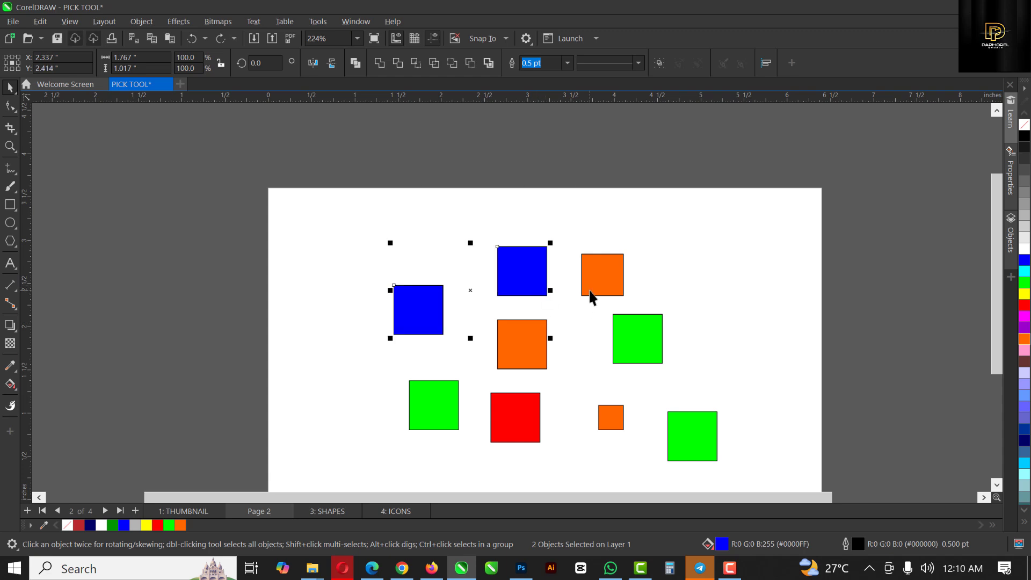
pyautogui.scroll(-1, 522, 231)
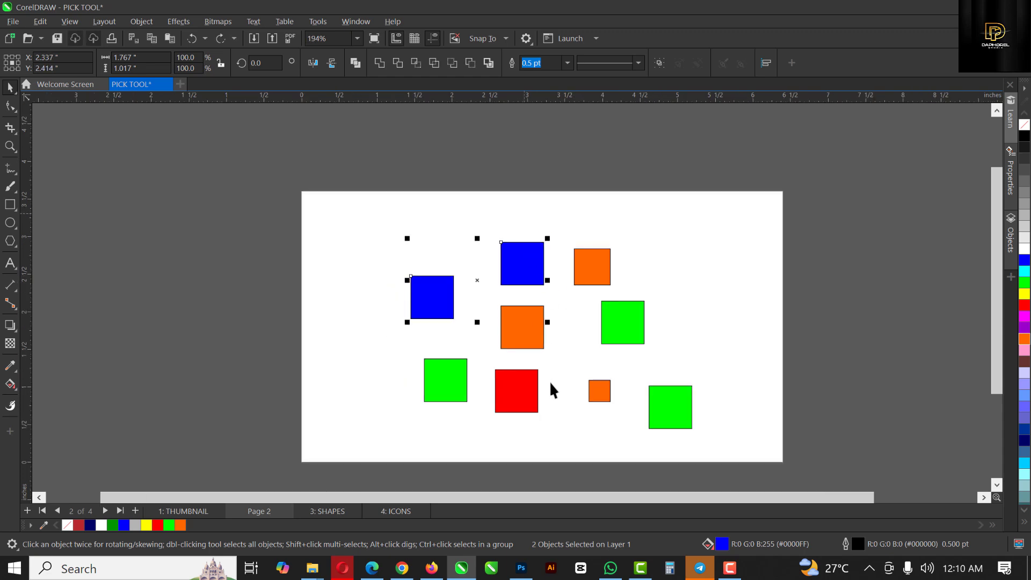
pyautogui.scroll(1, 550, 382)
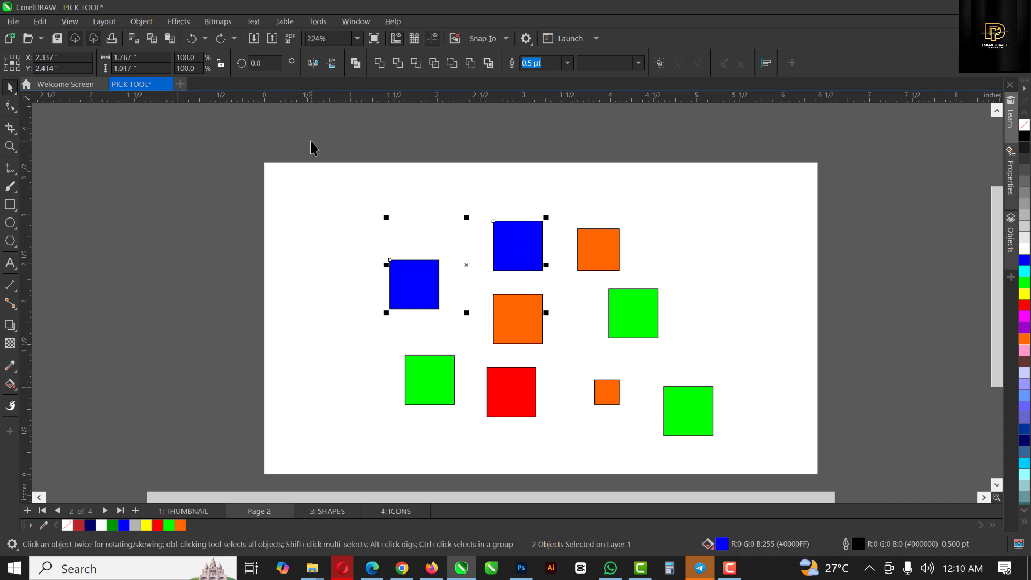
# - Clear the current selection and select the upper and the left blue squares one at a time
pyautogui.moveTo(311, 141); pyautogui.dragTo(419, 184)
pyautogui.moveTo(376, 125); pyautogui.dragTo(378, 129)
pyautogui.click(511, 242)
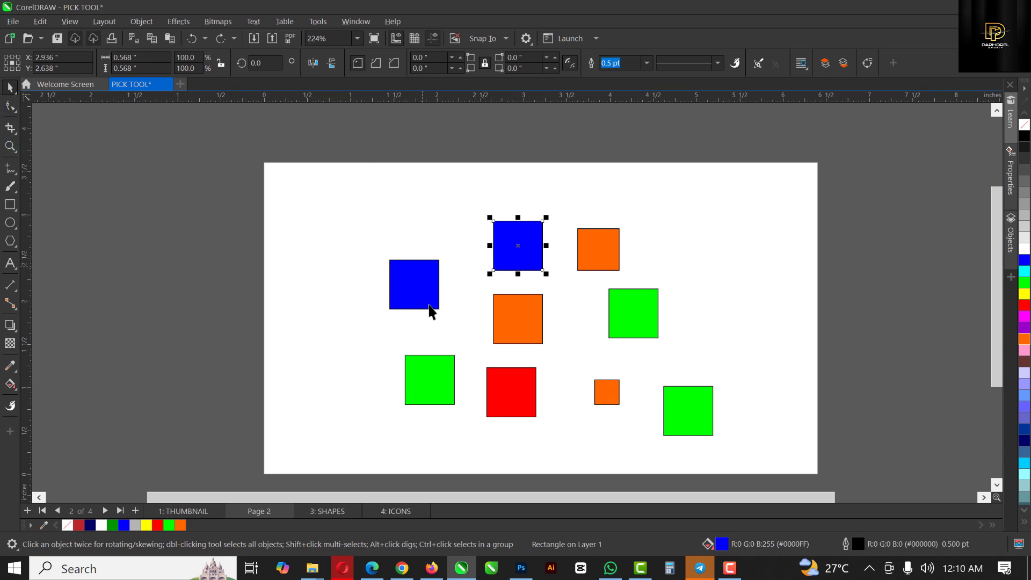
pyautogui.click(421, 286)
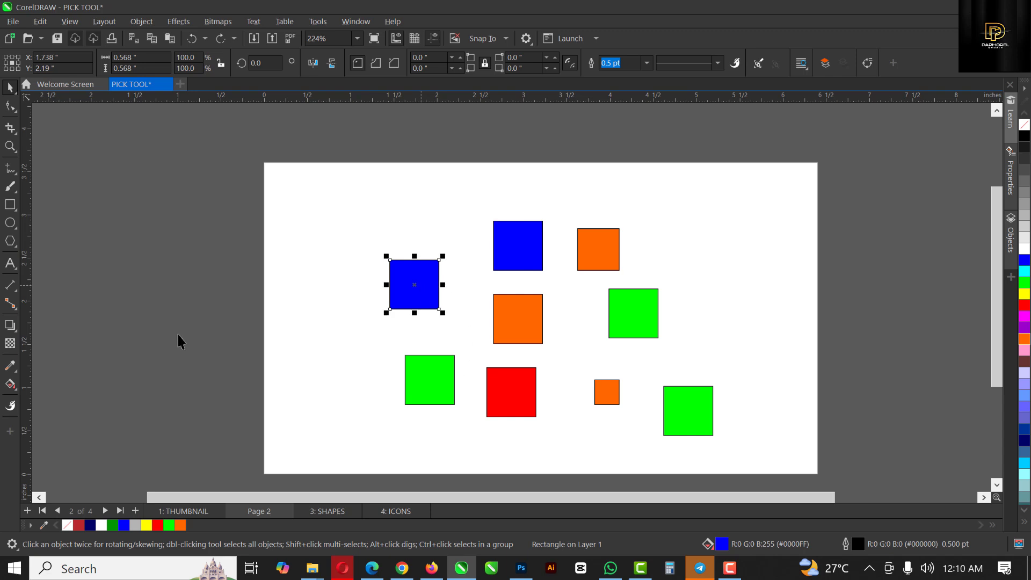
# - Multi-select the middle, upper and small orange squares, move them right, undo the move and deselect them
pyautogui.click(536, 321)
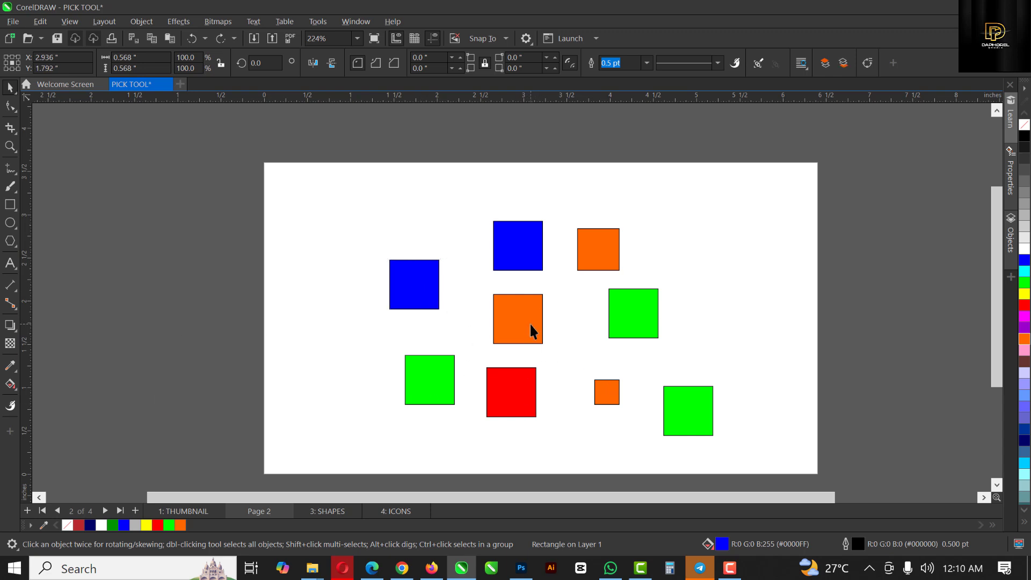
pyautogui.keyDown('shift'); pyautogui.click(598, 255); pyautogui.keyUp('shift')
pyautogui.keyDown('shift'); pyautogui.click(605, 396); pyautogui.keyUp('shift')
pyautogui.moveTo(604, 400); pyautogui.dragTo(718, 329)
pyautogui.hotkey('ctrl', 'z')
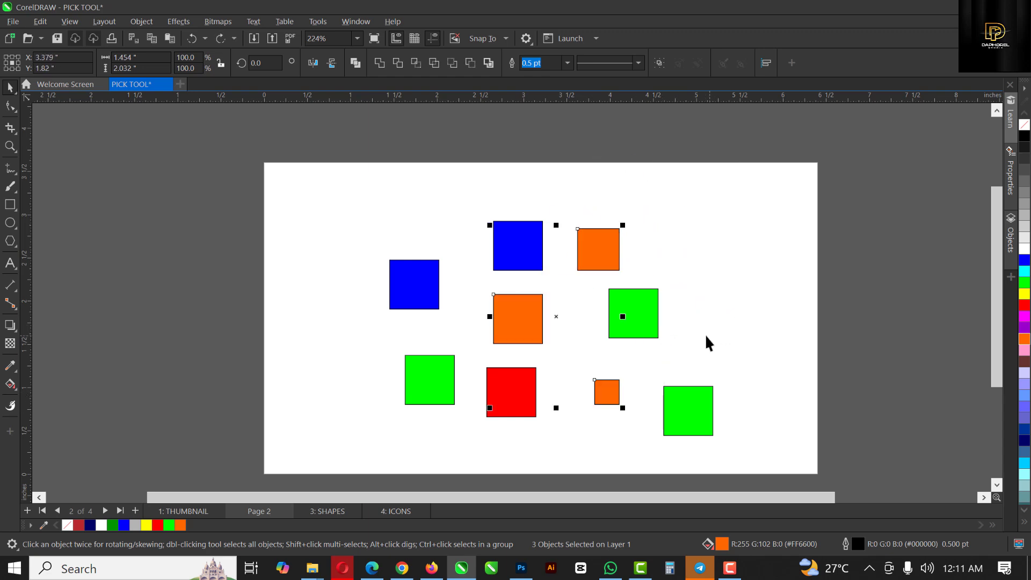
pyautogui.click(475, 126)
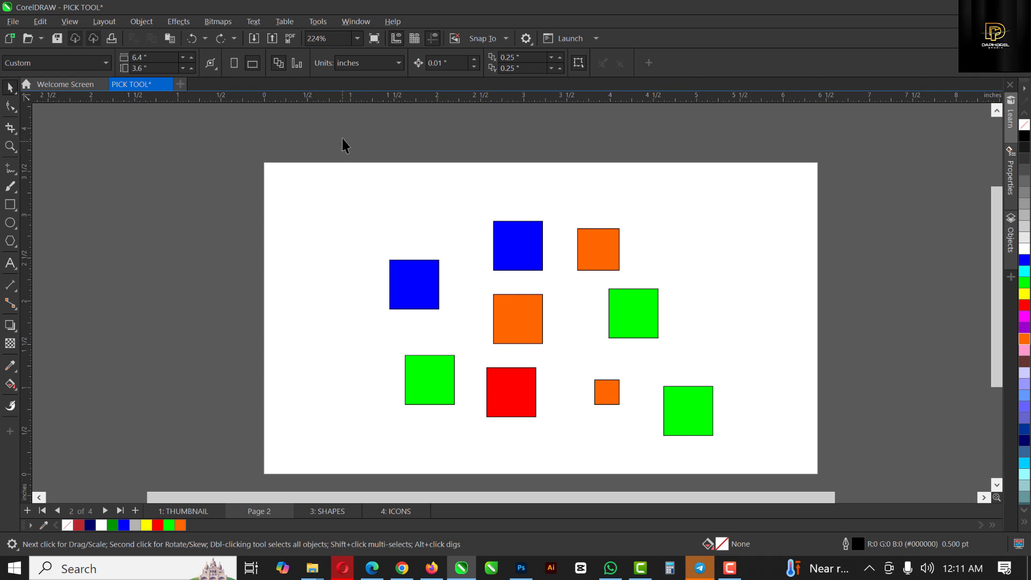
# - Marquee-select all the squares on the page, clear the selection and draw further trial selection marquees
pyautogui.moveTo(328, 142); pyautogui.dragTo(444, 197)
pyautogui.moveTo(767, 453); pyautogui.dragTo(754, 464)
pyautogui.moveTo(754, 464); pyautogui.dragTo(755, 465)
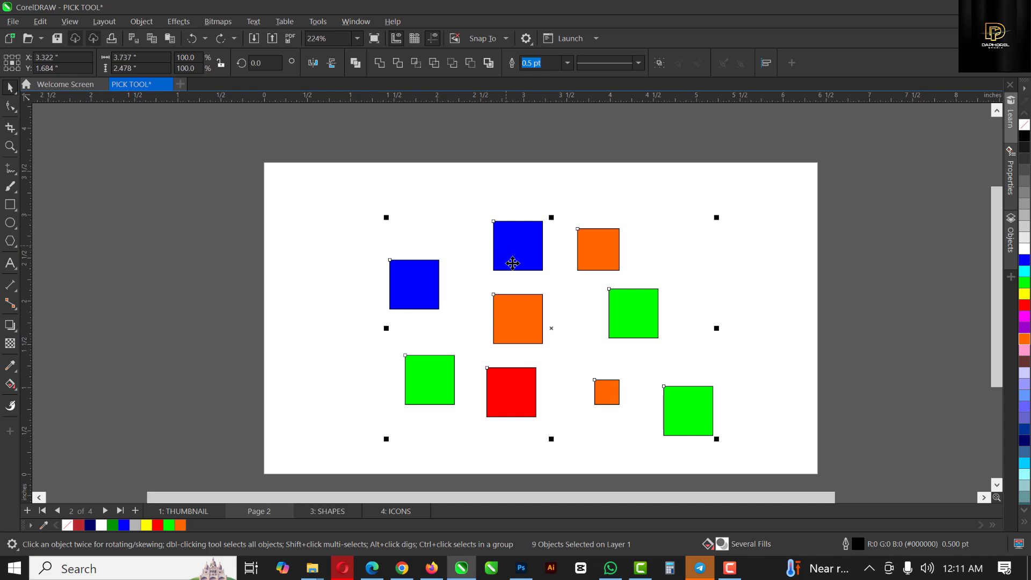
pyautogui.click(343, 156)
pyautogui.moveTo(427, 184); pyautogui.dragTo(679, 261)
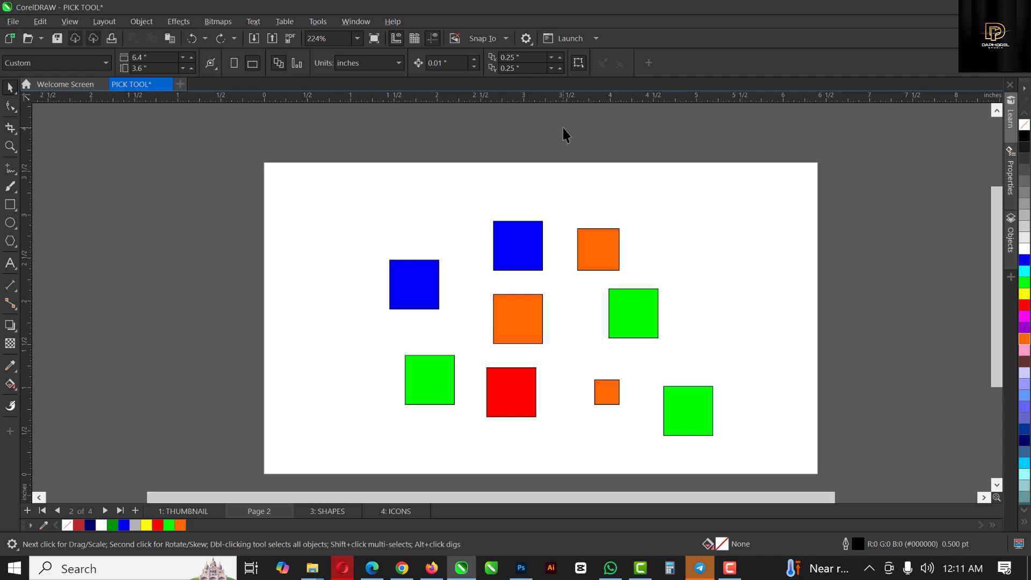
pyautogui.moveTo(637, 305); pyautogui.dragTo(638, 304)
pyautogui.moveTo(229, 299); pyautogui.dragTo(579, 348)
# - Select the middle and upper orange squares singly, and extend the selection to all three orange squares
pyautogui.click(529, 324)
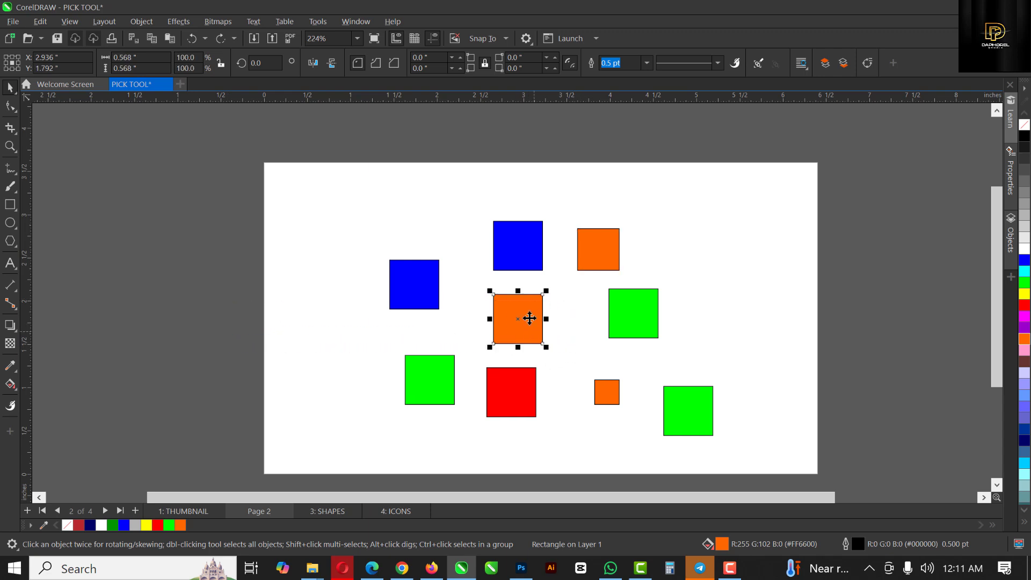
pyautogui.click(606, 247)
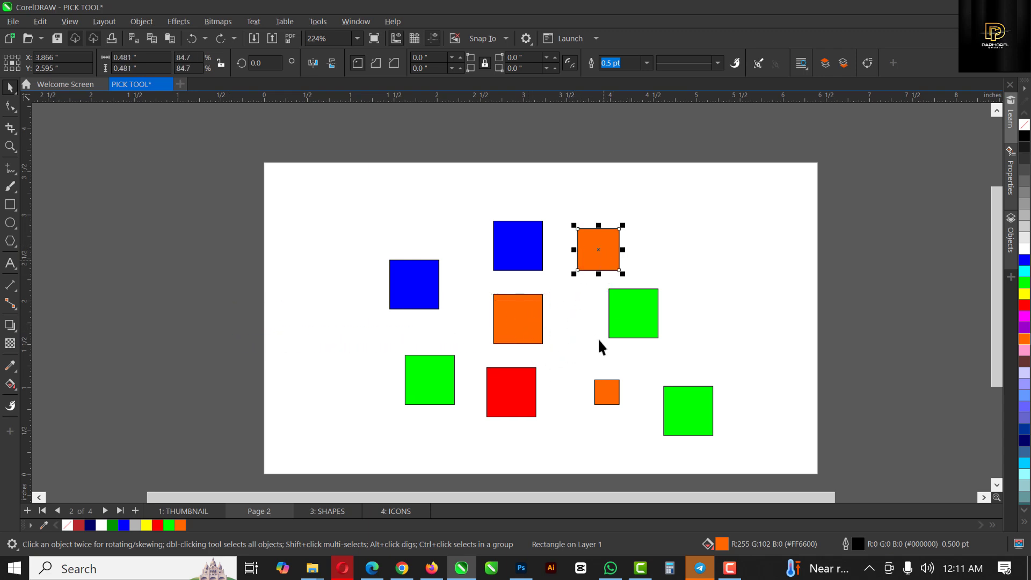
pyautogui.keyDown('shift'); pyautogui.click(516, 323); pyautogui.keyUp('shift')
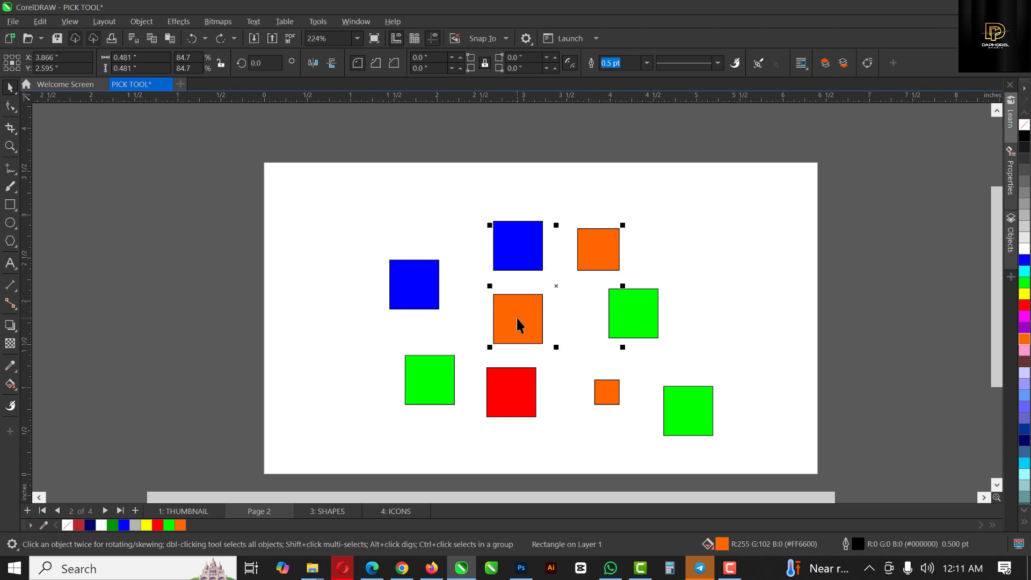
pyautogui.keyDown('shift'); pyautogui.click(616, 391); pyautogui.keyUp('shift')
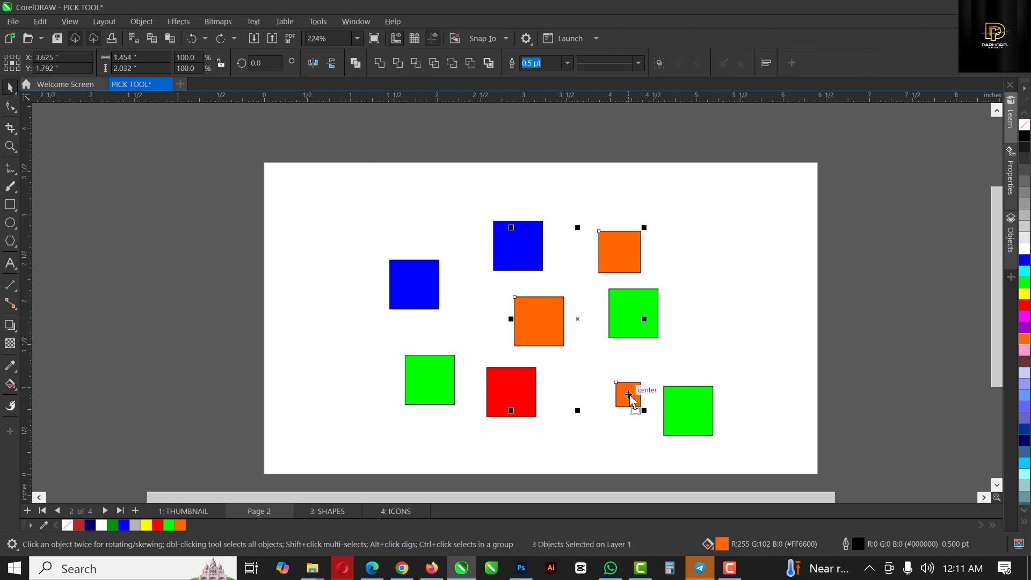
# - Marquee-select all the squares, try a blue fill, fill them with cyan and clear the selection
pyautogui.moveTo(900, 153); pyautogui.dragTo(805, 333)
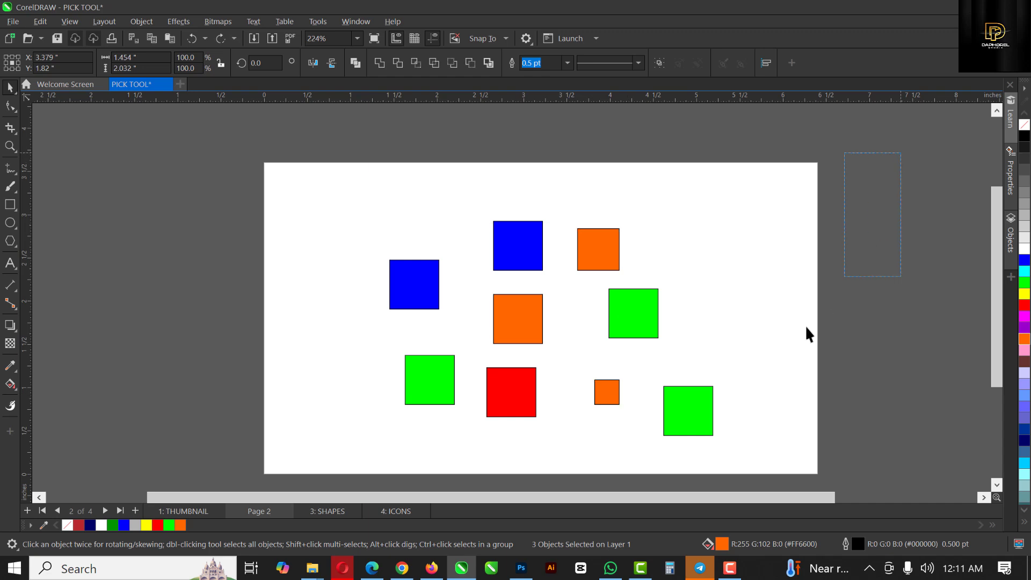
pyautogui.moveTo(428, 431); pyautogui.dragTo(360, 442)
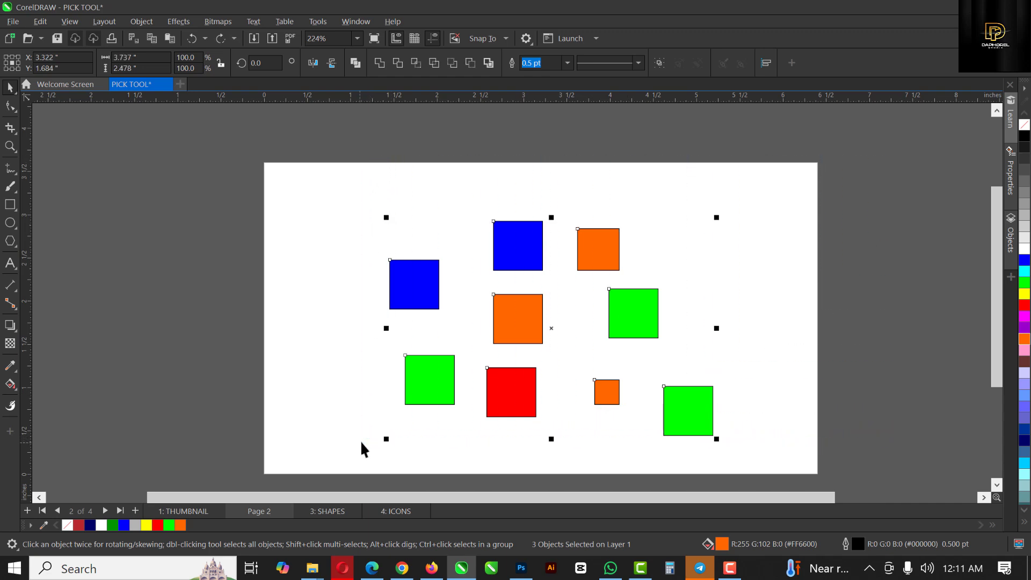
pyautogui.click(1026, 262)
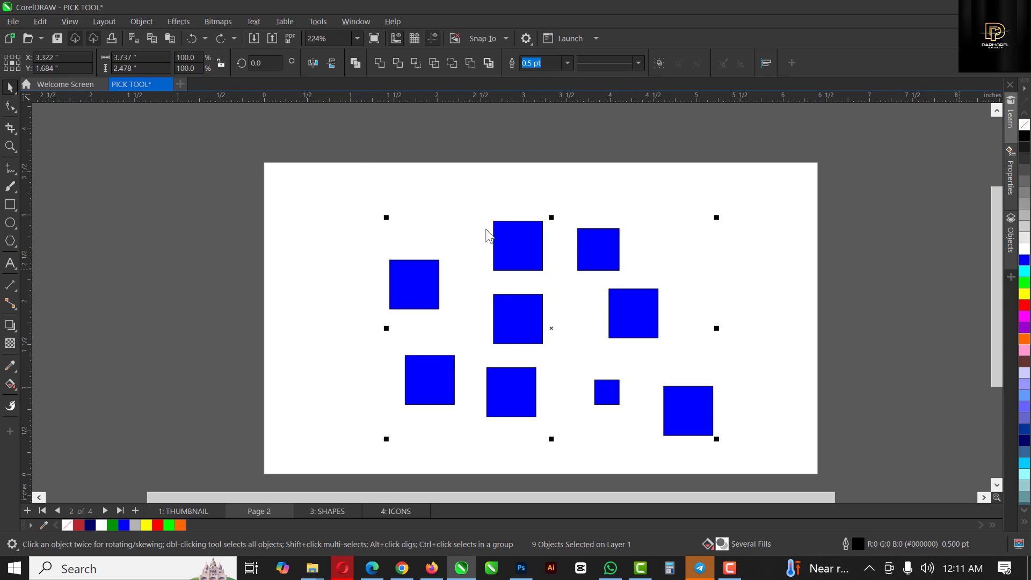
pyautogui.click(1024, 271)
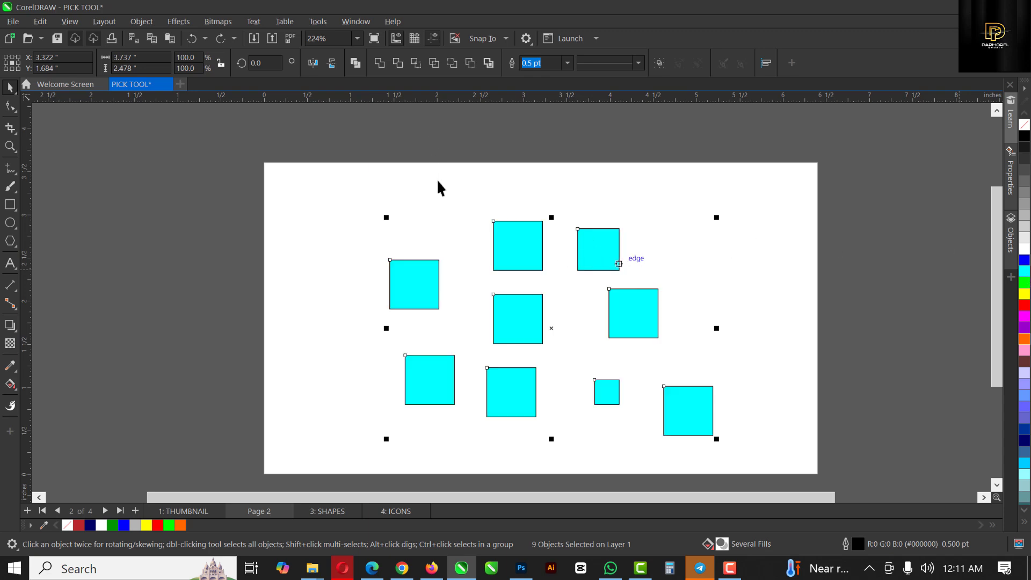
pyautogui.click(318, 138)
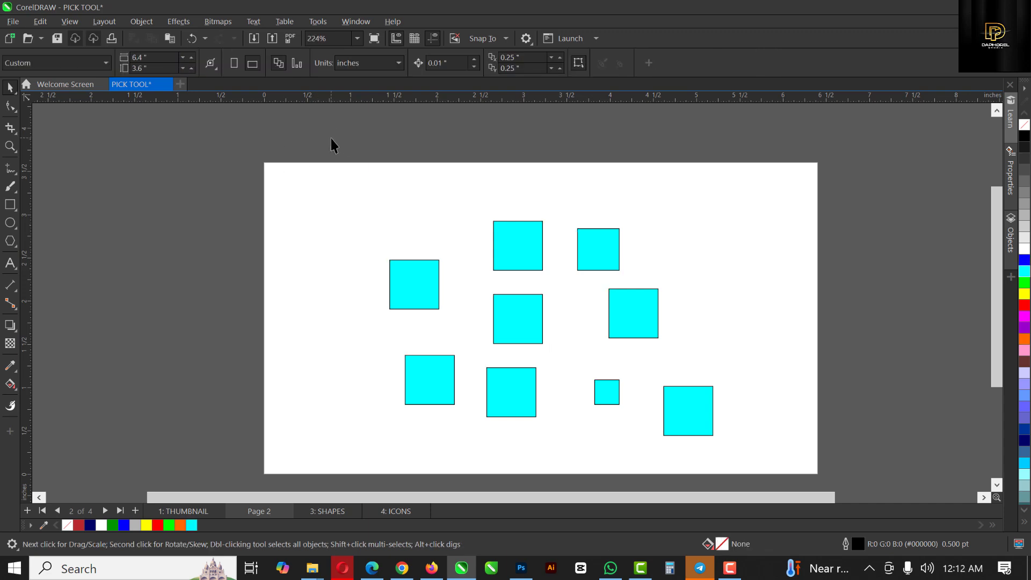
# - Show the rotate and skew handles for all the cyan squares together and for the upper-middle square alone
pyautogui.moveTo(330, 137); pyautogui.dragTo(746, 449)
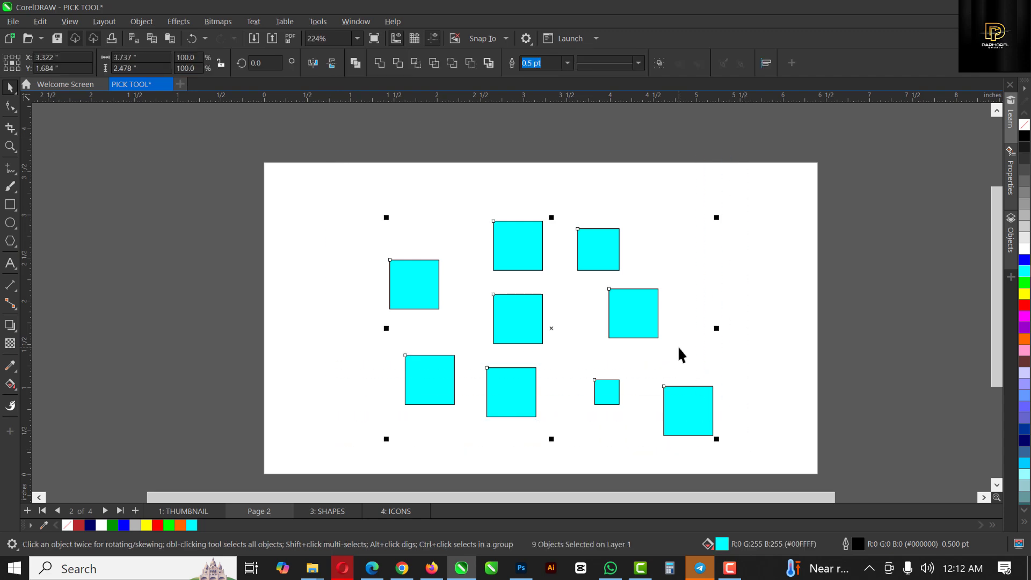
pyautogui.moveTo(516, 241); pyautogui.dragTo(515, 242)
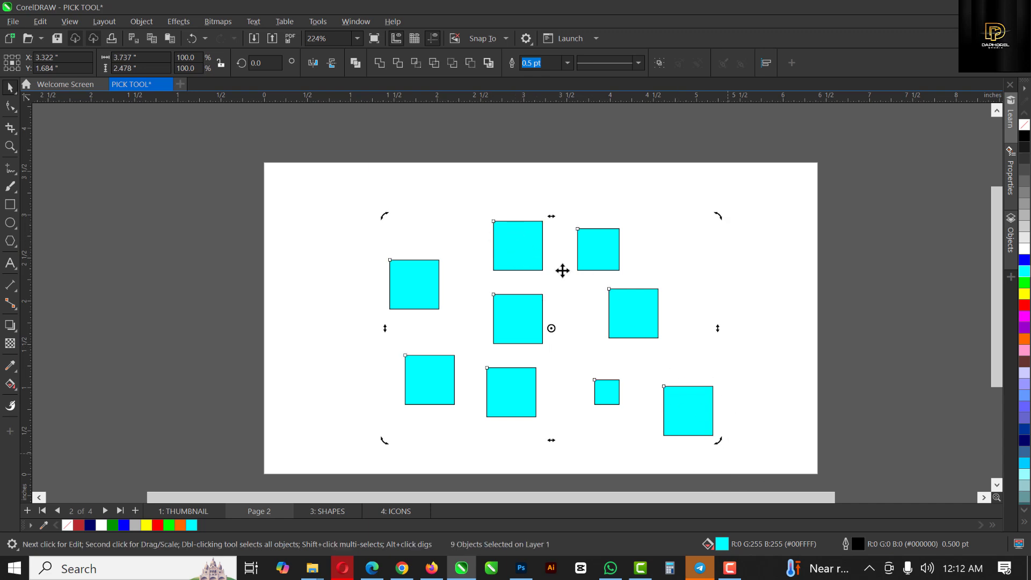
pyautogui.click(552, 164)
pyautogui.click(517, 245)
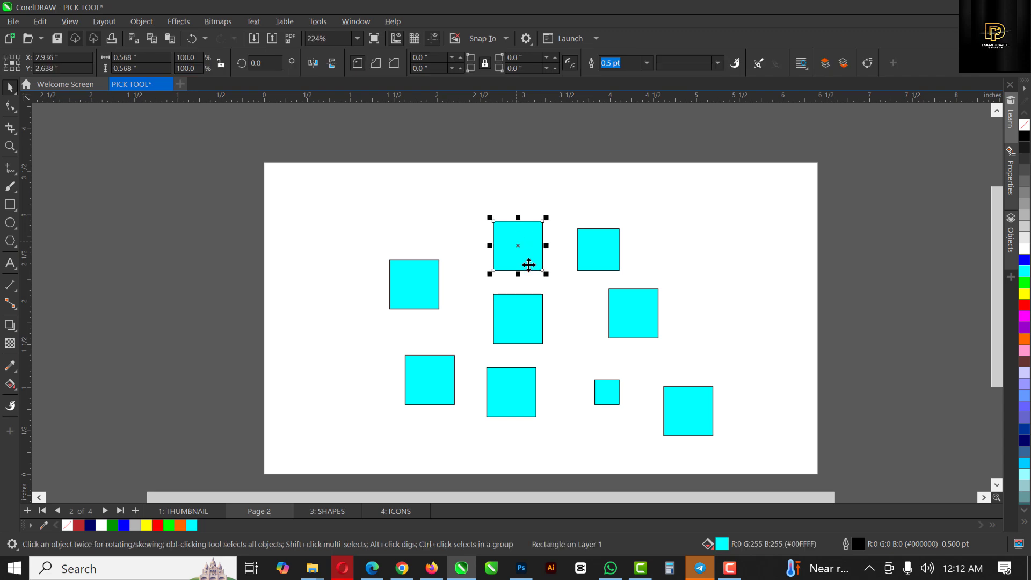
pyautogui.click(522, 251)
# - Move the upper-middle cyan square toward the left one, undo the move and clear the selection
pyautogui.scroll(4, 523, 250)
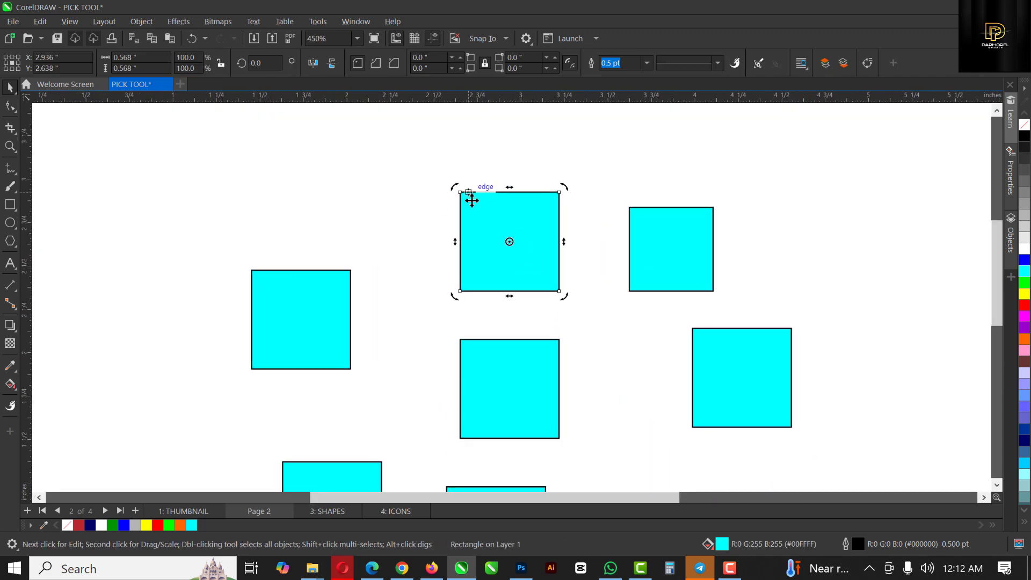
pyautogui.scroll(2, 490, 212)
pyautogui.scroll(-8, 489, 217)
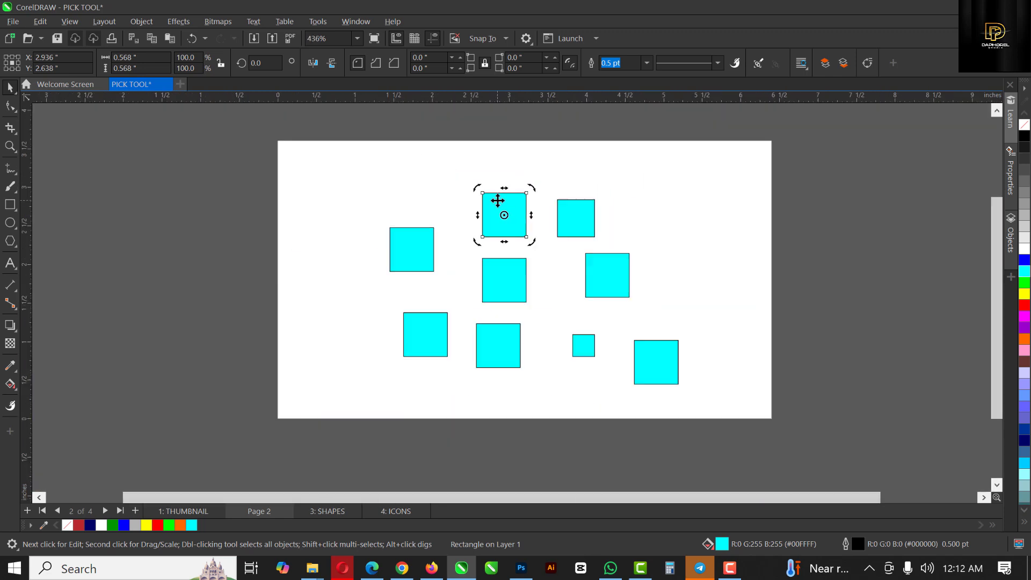
pyautogui.moveTo(456, 223)
pyautogui.mouseDown()
pyautogui.moveTo(397, 213)
pyautogui.moveTo(461, 207)
pyautogui.mouseUp()
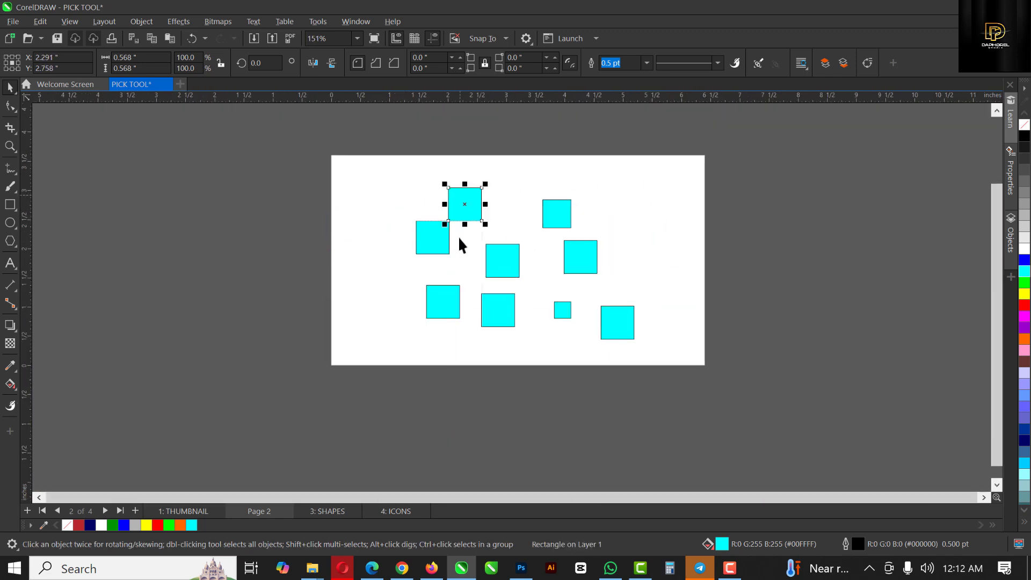
pyautogui.hotkey('ctrl', 'z')
pyautogui.click(469, 202)
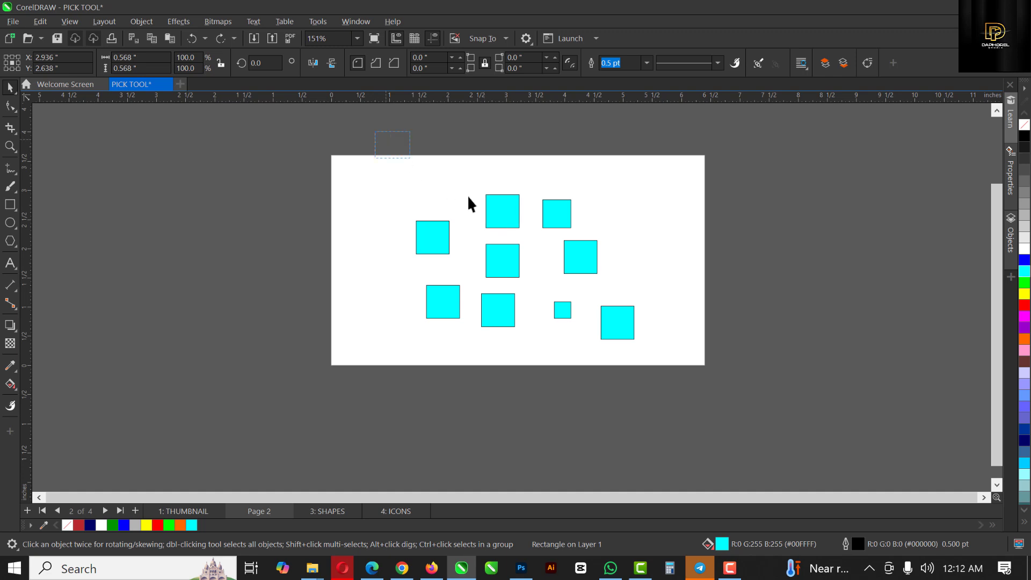
# - Delete all but one of the cyan squares and centre the remaining one on the page
pyautogui.moveTo(374, 132); pyautogui.dragTo(506, 260)
pyautogui.press('Delete')
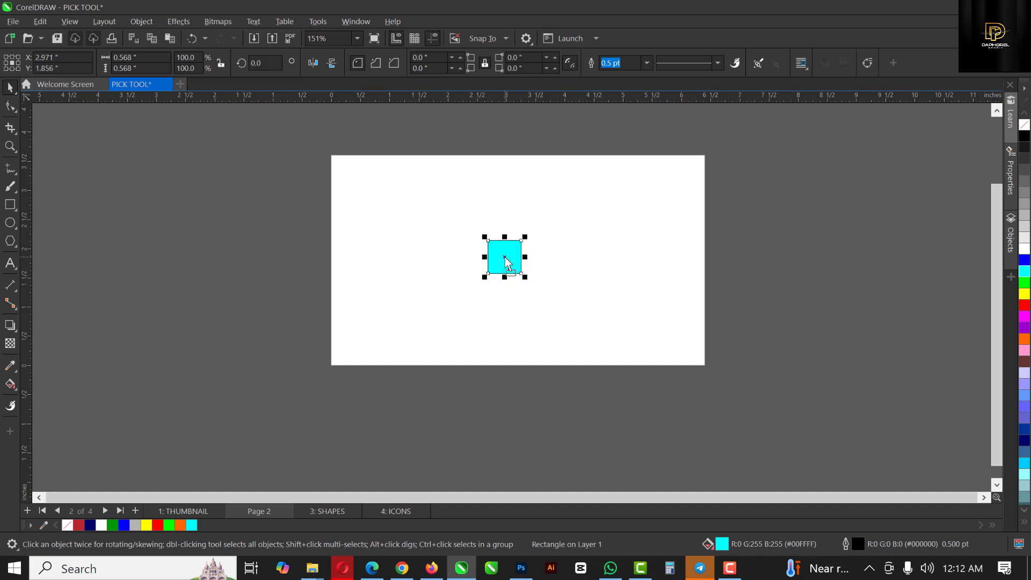
pyautogui.press('p')
pyautogui.click(539, 280)
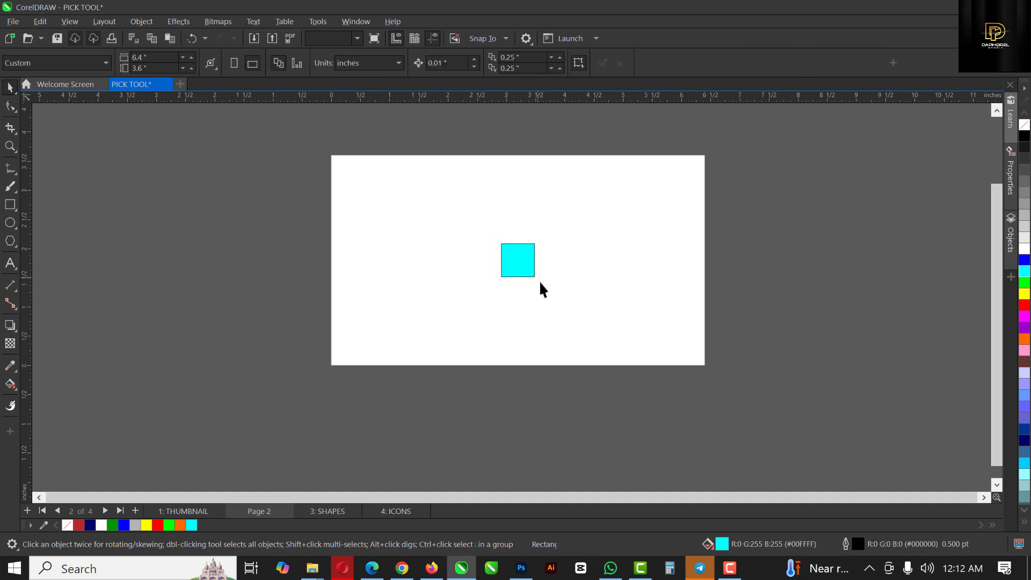
# - Enlarge the remaining cyan square from its centre to about 2.84 by 2.84 inches
pyautogui.click(517, 263)
pyautogui.moveTo(536, 279); pyautogui.dragTo(598, 362)
pyautogui.scroll(2, 495, 197)
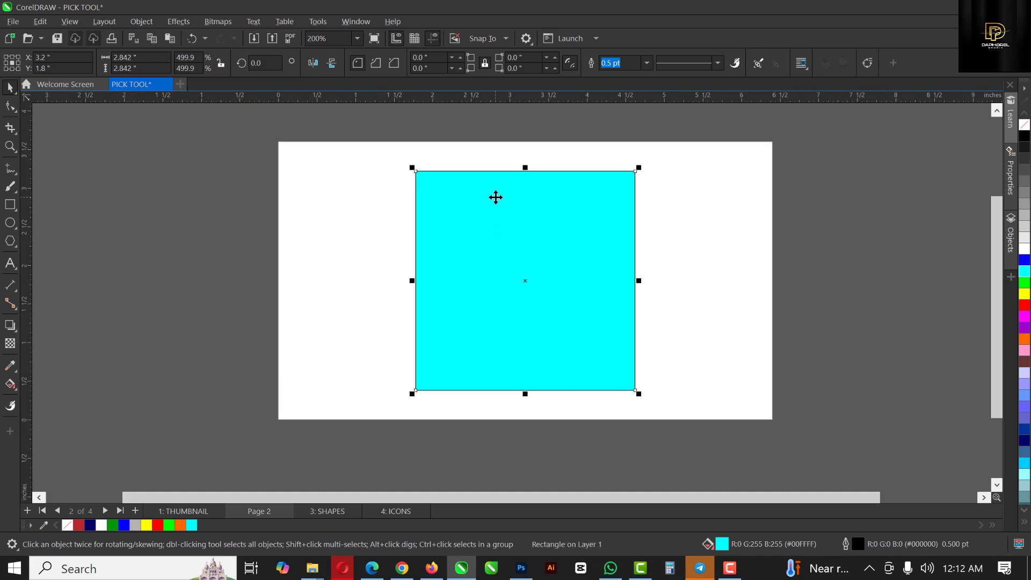
pyautogui.scroll(1, 513, 229)
# - Switch the large cyan square back and forth between its scaling handles and its rotate and skew handles
pyautogui.click(528, 217)
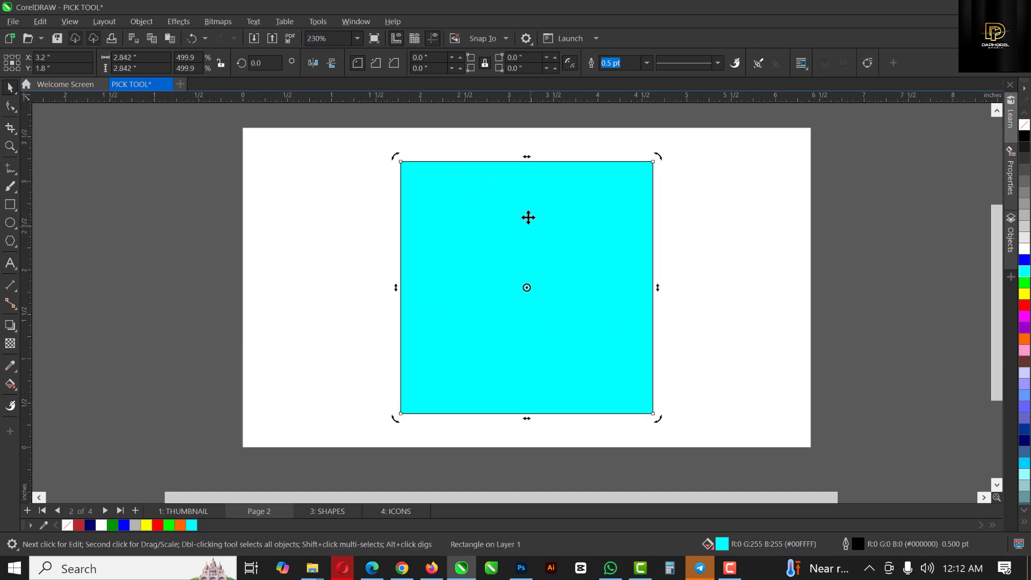
pyautogui.click(461, 277)
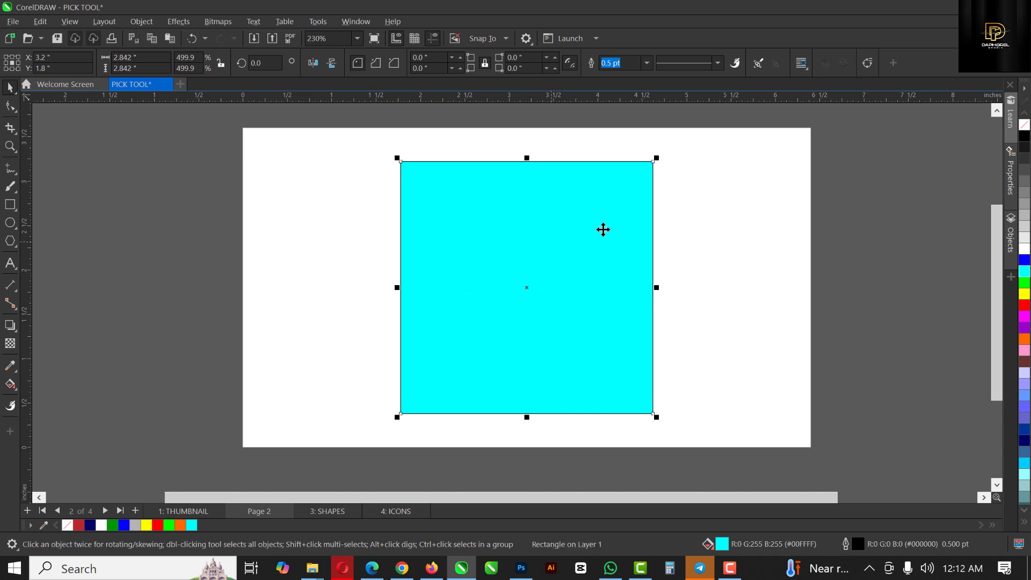
pyautogui.click(574, 234)
pyautogui.click(562, 284)
pyautogui.press('alt')
pyautogui.press('alt')
# - Rotate the large square clockwise to about 307.6° and undo it, and skew it horizontally and undo that
pyautogui.click(536, 214)
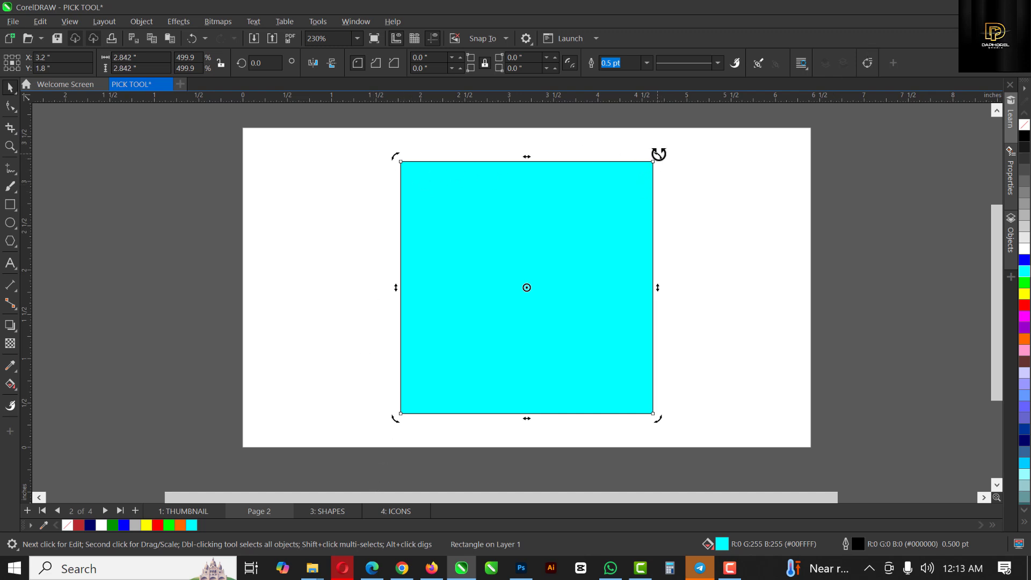
pyautogui.moveTo(658, 155); pyautogui.dragTo(719, 313)
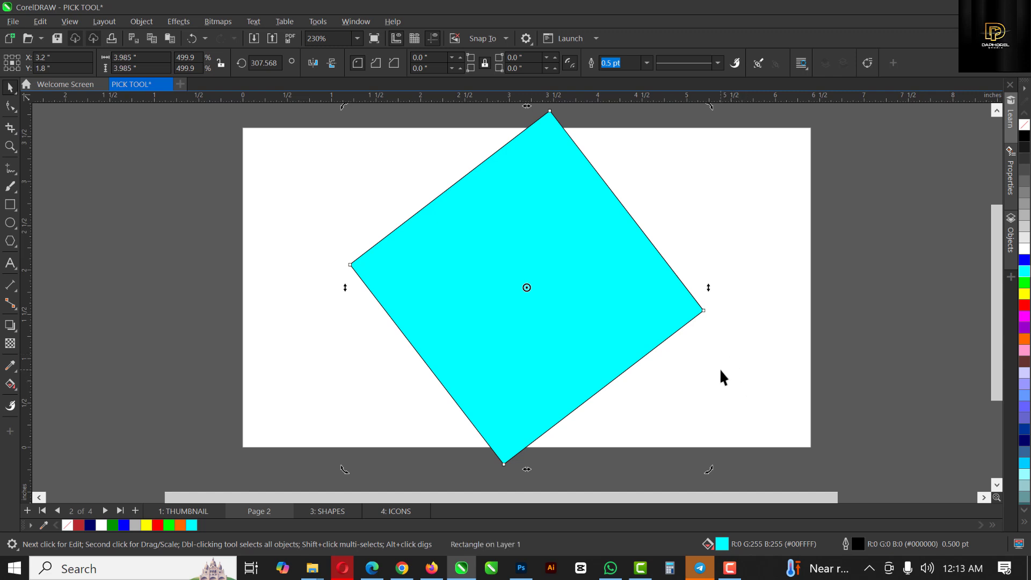
pyautogui.hotkey('ctrl', 'z')
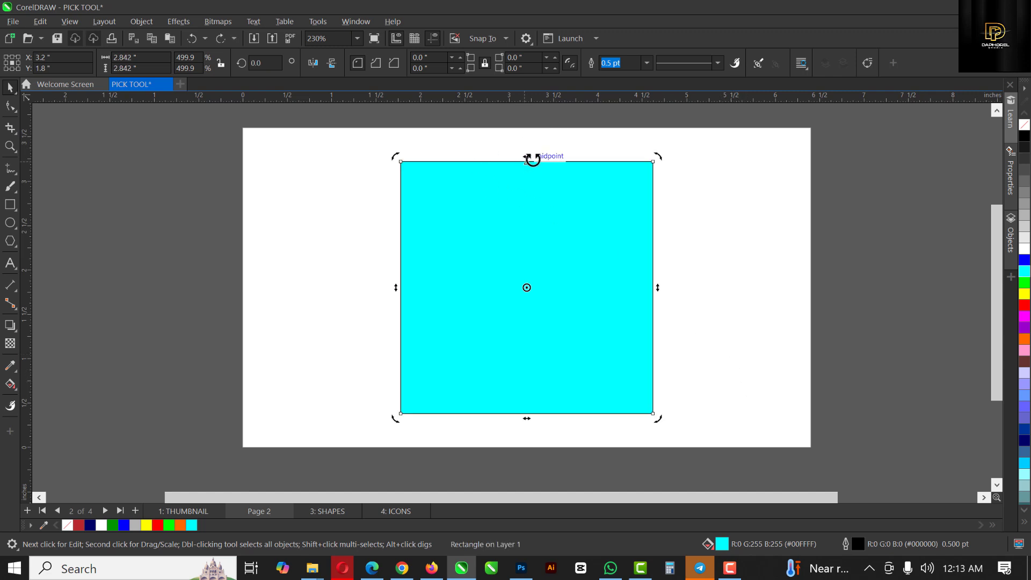
pyautogui.moveTo(527, 158); pyautogui.dragTo(601, 159)
pyautogui.hotkey('ctrl', 'z')
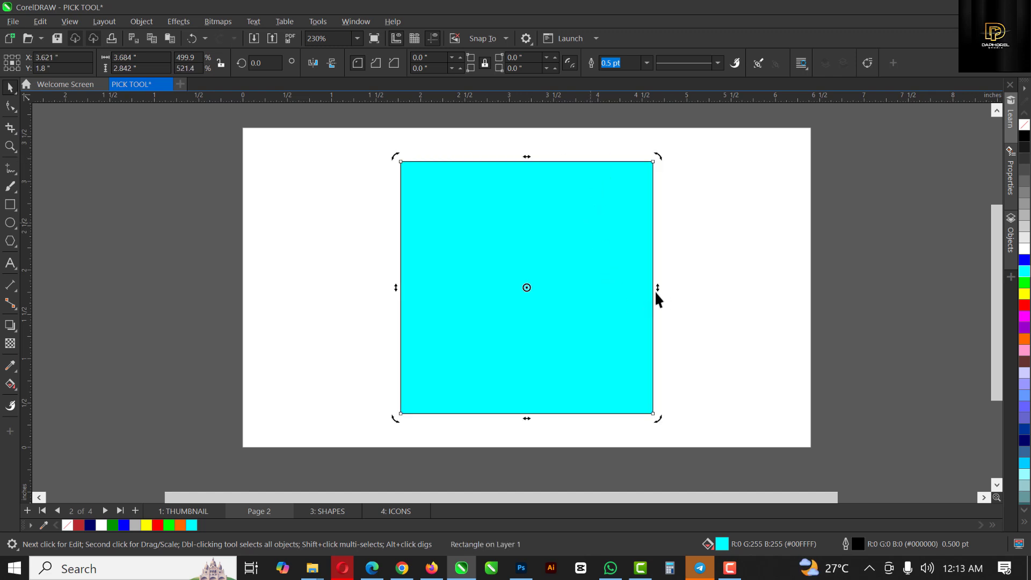
# - Skew the large cyan square vertically, undo the skew, and delete the square
pyautogui.moveTo(656, 290); pyautogui.dragTo(659, 229)
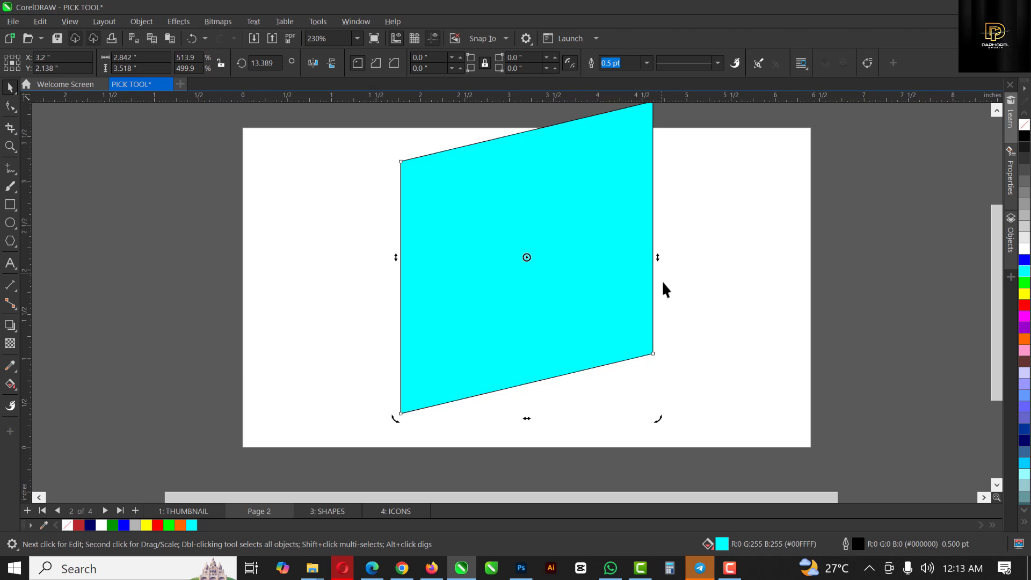
pyautogui.hotkey('ctrl', 'z')
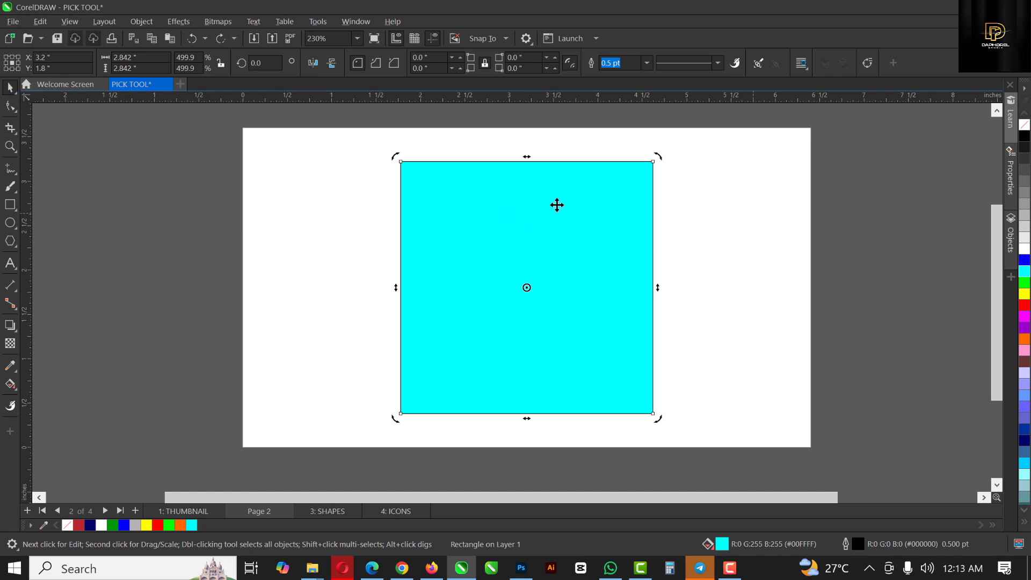
pyautogui.click(555, 188)
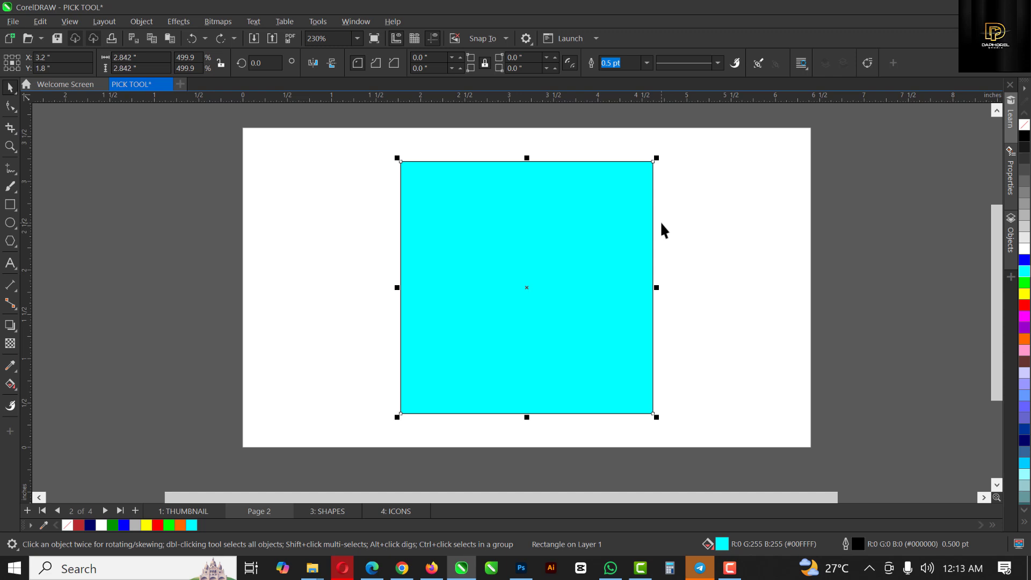
pyautogui.press('Delete')
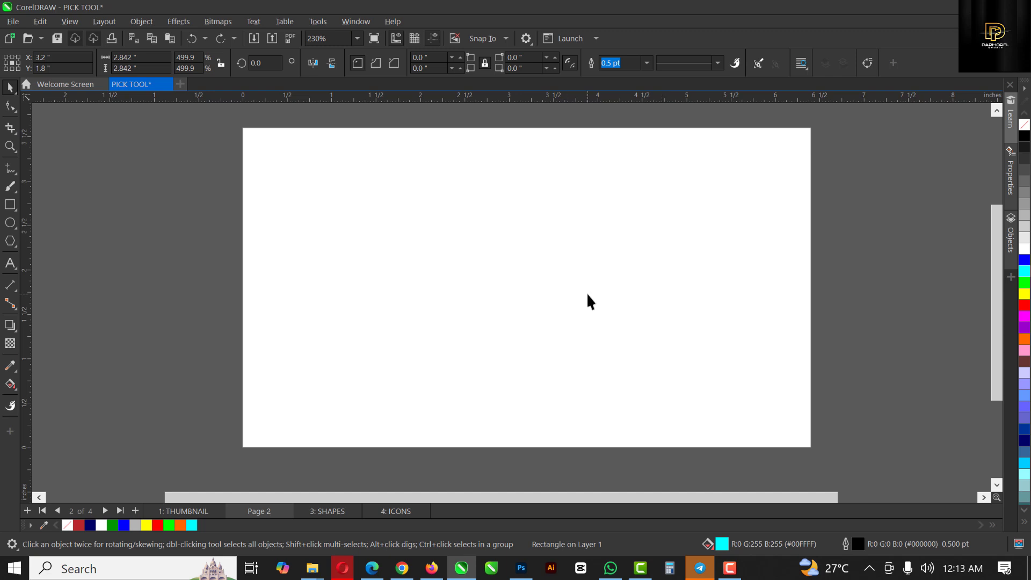
# - Switch to the SHAPES page and activate the Freehand Pick tool
pyautogui.click(330, 510)
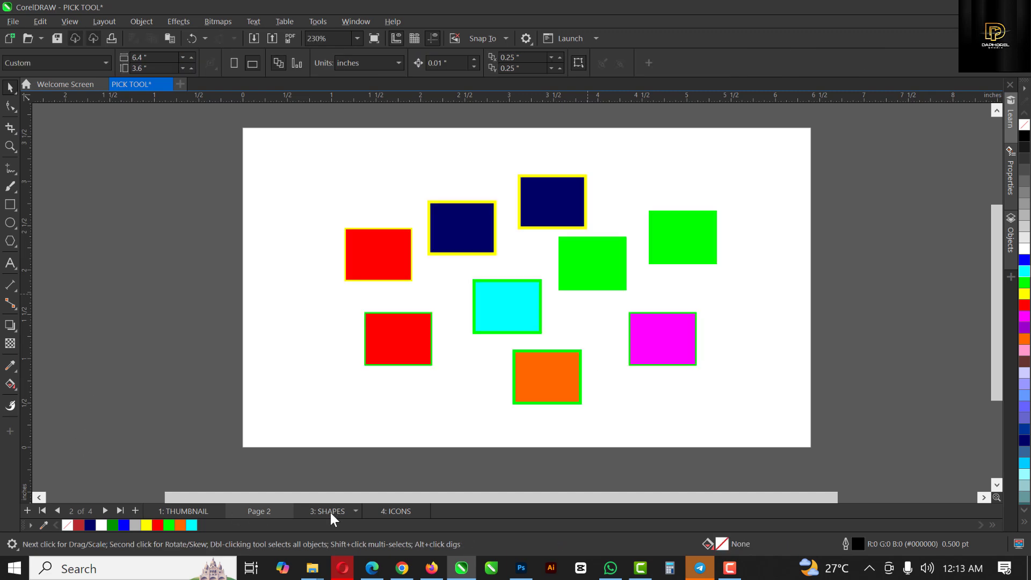
pyautogui.click(8, 93)
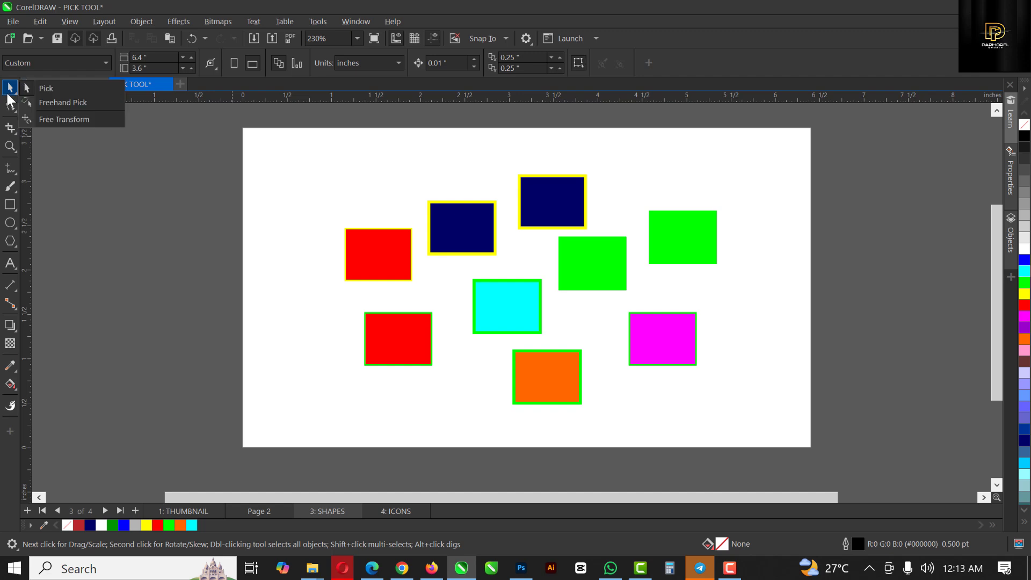
pyautogui.click(63, 104)
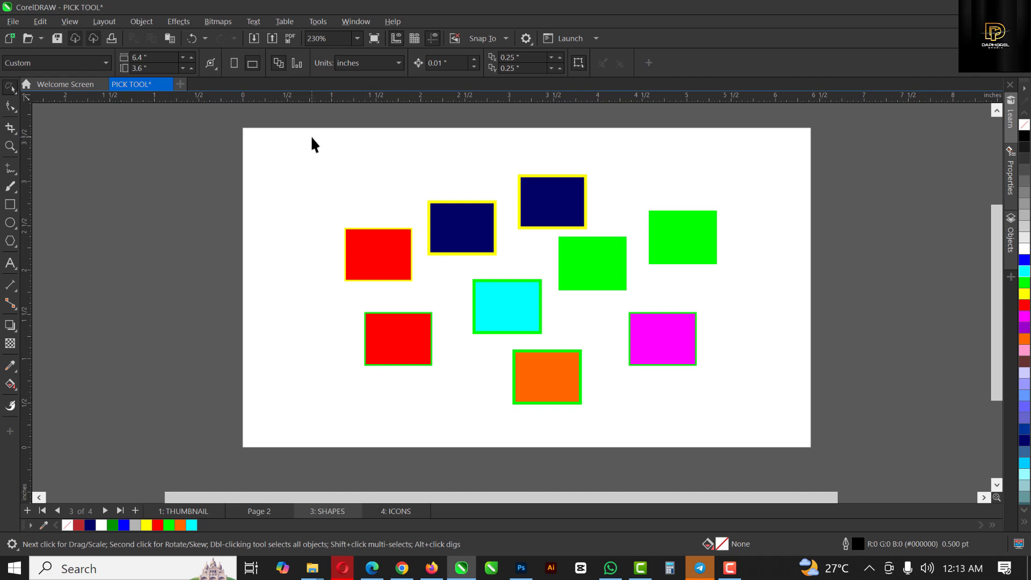
# - Select the yellow-outlined red rectangle together with the dark blue one beside it, try moving them, and undo the move
pyautogui.click(387, 250)
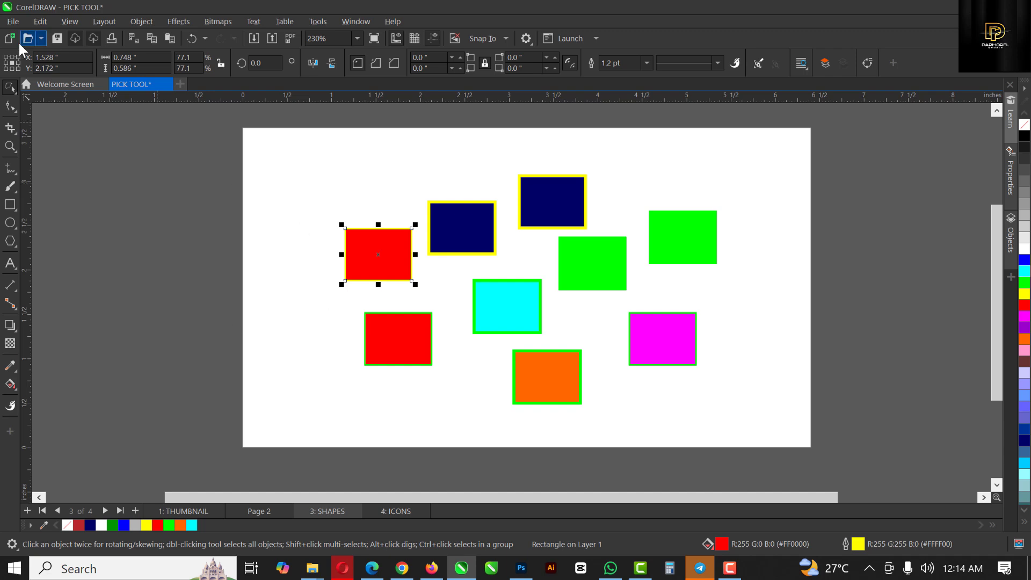
pyautogui.keyDown('shift'); pyautogui.click(464, 242); pyautogui.keyUp('shift')
pyautogui.moveTo(467, 221); pyautogui.dragTo(432, 221)
pyautogui.hotkey('ctrl', 'z')
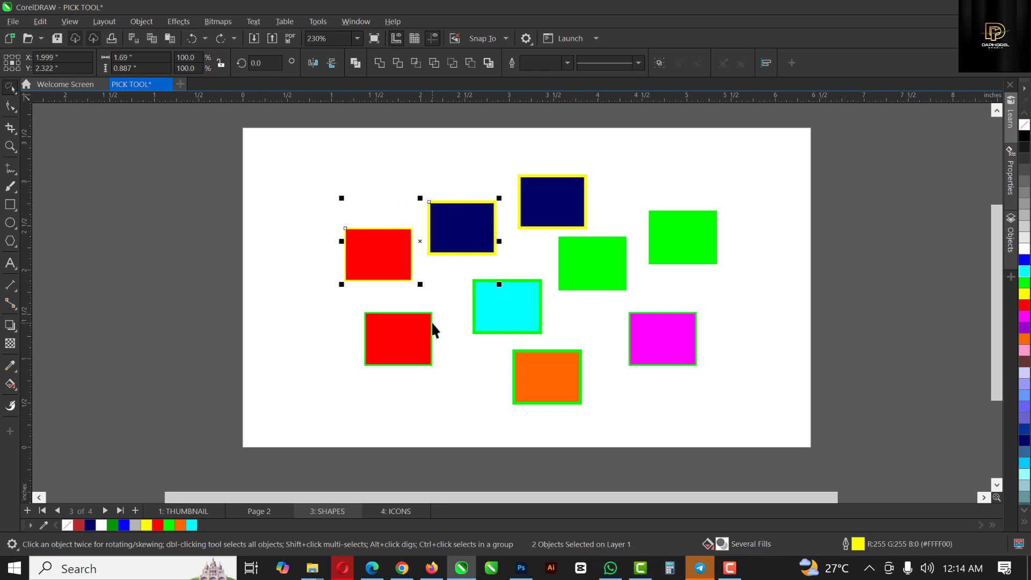
# - Select the dark blue rectangles one at a time, move the upper one towards the page's upper right corner, and undo the move
pyautogui.click(349, 175)
pyautogui.click(468, 221)
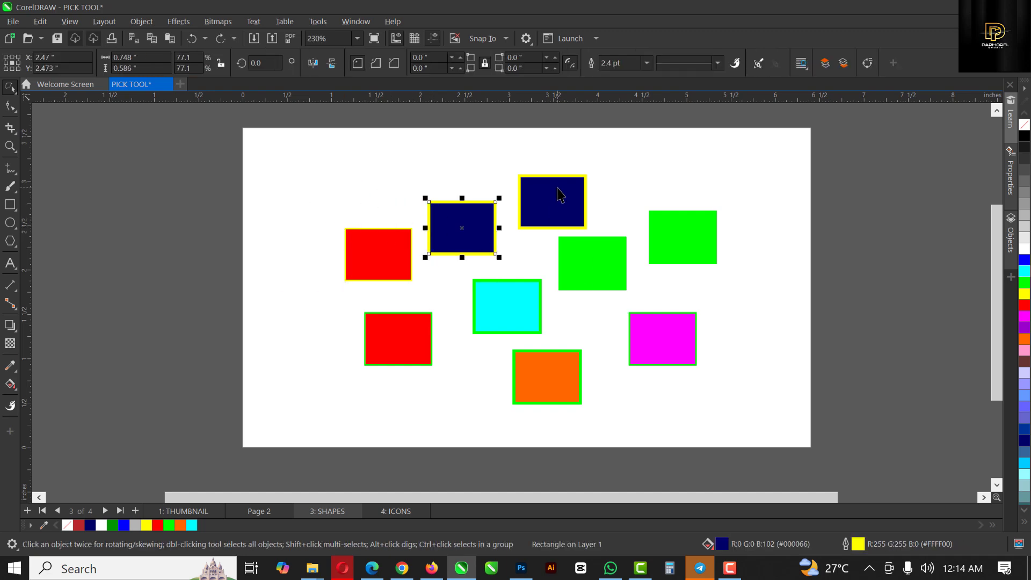
pyautogui.click(564, 207)
pyautogui.moveTo(564, 207); pyautogui.dragTo(682, 173)
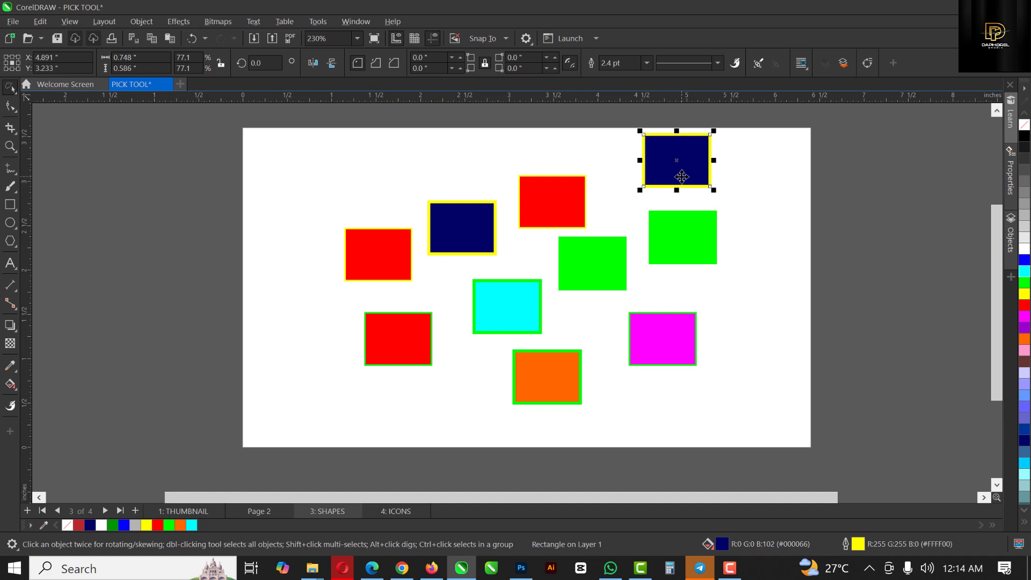
pyautogui.hotkey('ctrl', 'z')
# - Move each of the two green rectangles down and to the right in turn, undoing each move
pyautogui.click(586, 261)
pyautogui.moveTo(586, 260); pyautogui.dragTo(603, 344)
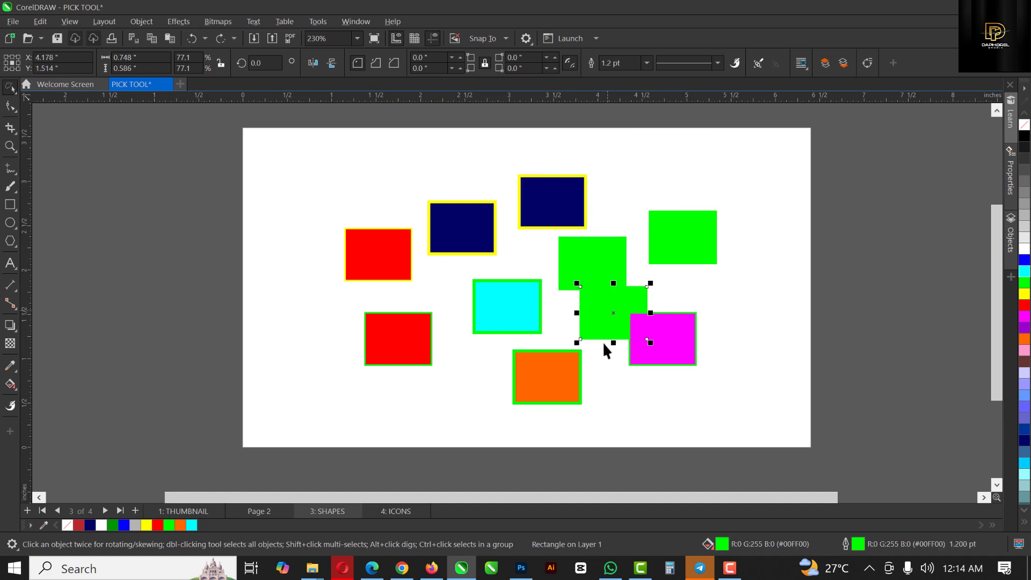
pyautogui.hotkey('ctrl', 'z')
pyautogui.moveTo(685, 243); pyautogui.dragTo(768, 292)
pyautogui.hotkey('ctrl', 'z')
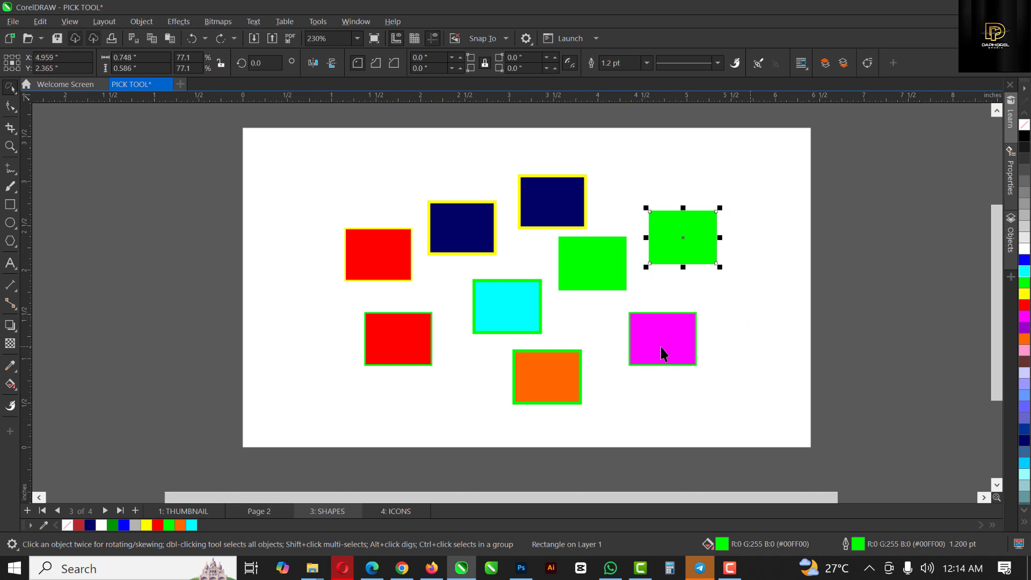
# - With the Pick tool, move the magenta rectangle towards the page's lower right corner and undo the move
pyautogui.click(14, 92)
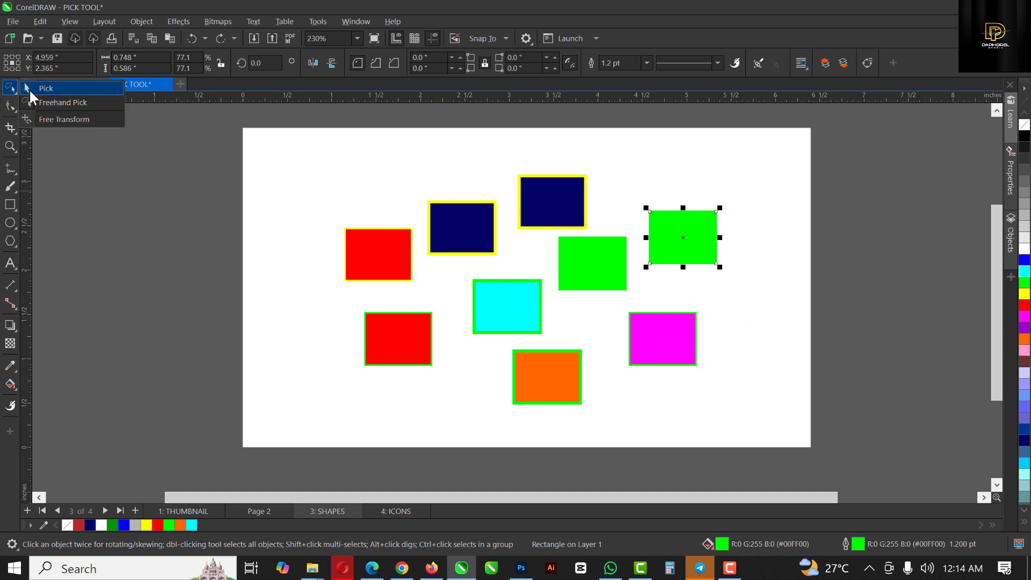
pyautogui.click(747, 290)
pyautogui.click(652, 346)
pyautogui.moveTo(651, 347); pyautogui.dragTo(715, 396)
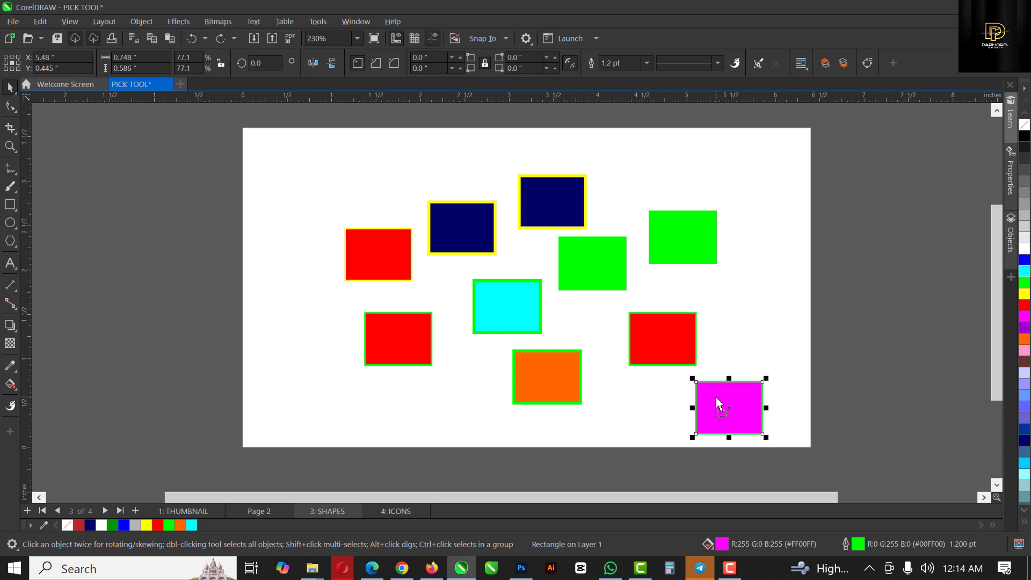
pyautogui.hotkey('ctrl', 'z')
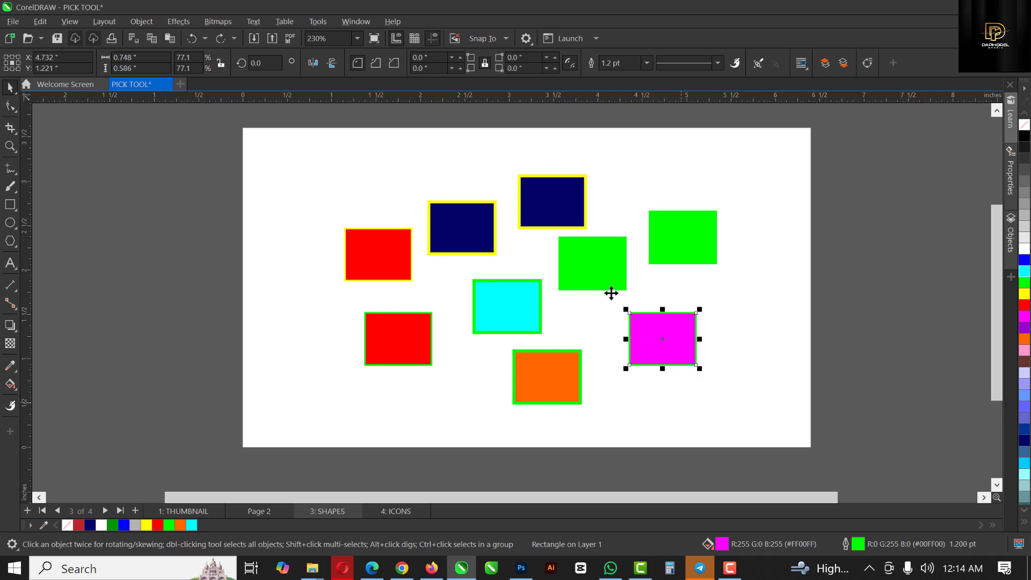
# - With the Freehand Pick tool, move the three yellow-outlined rectangles together past the page's left edge, undo the move, and clear the selection
pyautogui.click(10, 90)
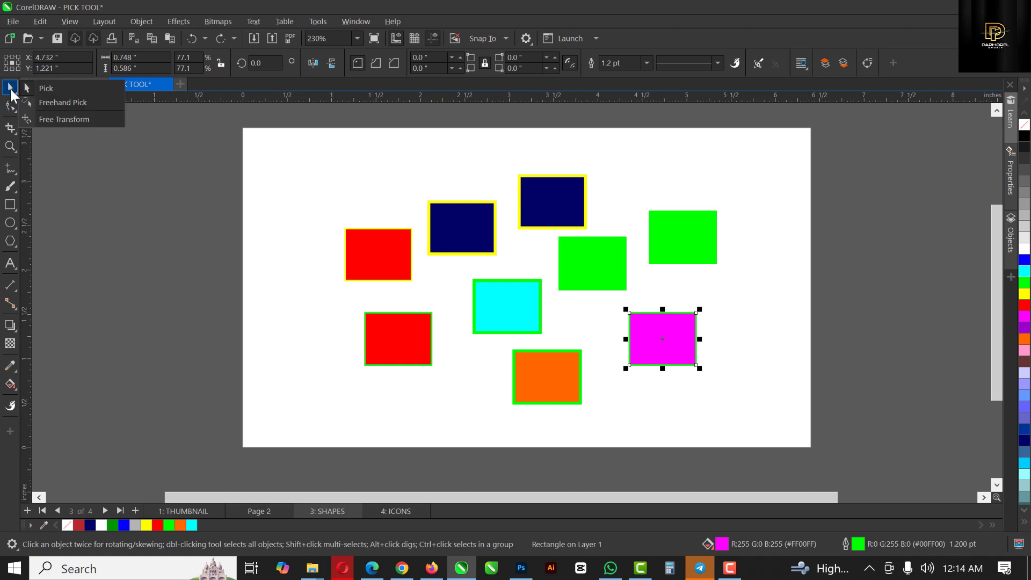
pyautogui.click(66, 102)
pyautogui.click(392, 272)
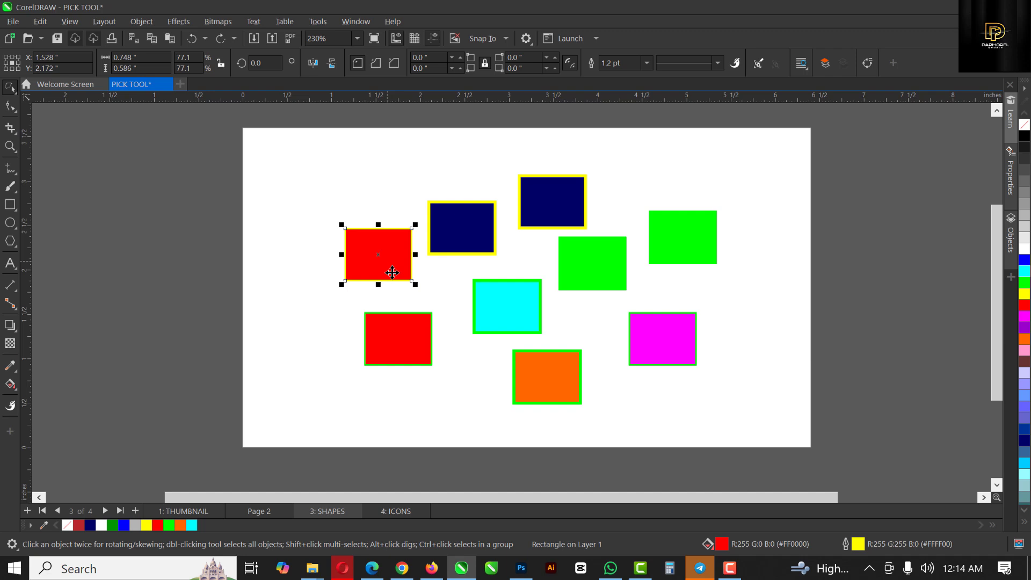
pyautogui.keyDown('shift'); pyautogui.click(458, 231); pyautogui.keyUp('shift')
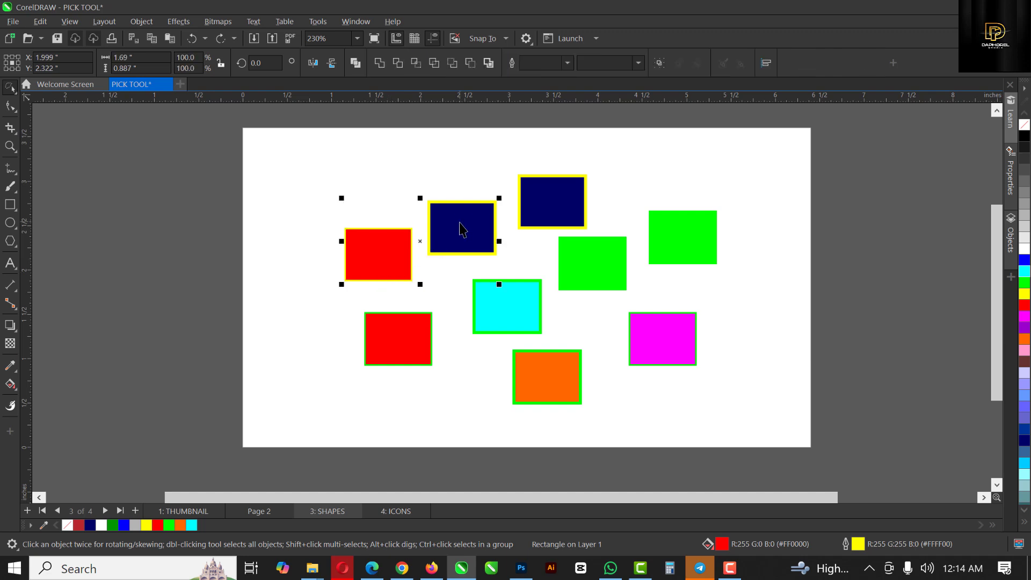
pyautogui.keyDown('shift'); pyautogui.click(556, 205); pyautogui.keyUp('shift')
pyautogui.moveTo(555, 201); pyautogui.dragTo(289, 184)
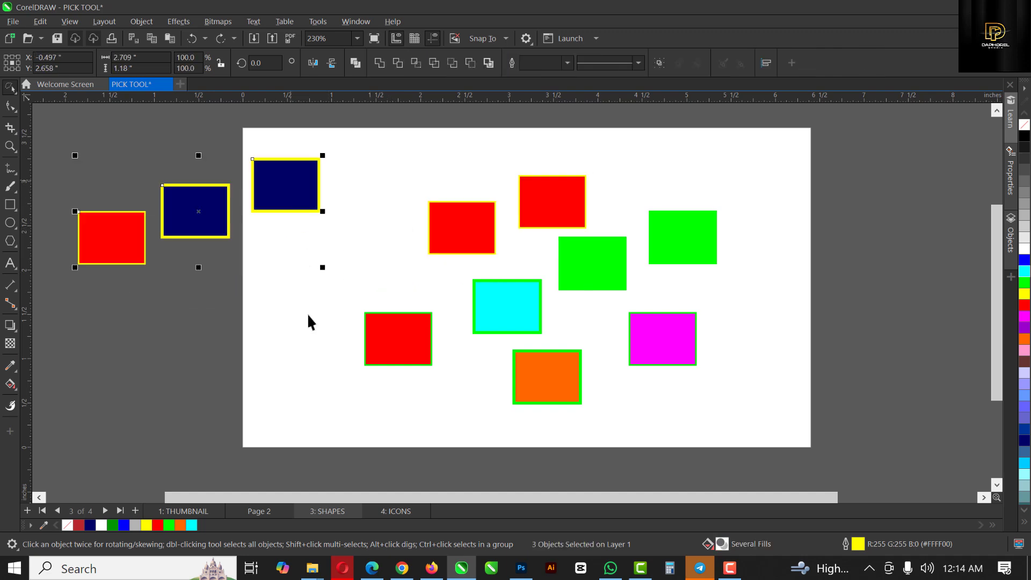
pyautogui.hotkey('ctrl', 'z')
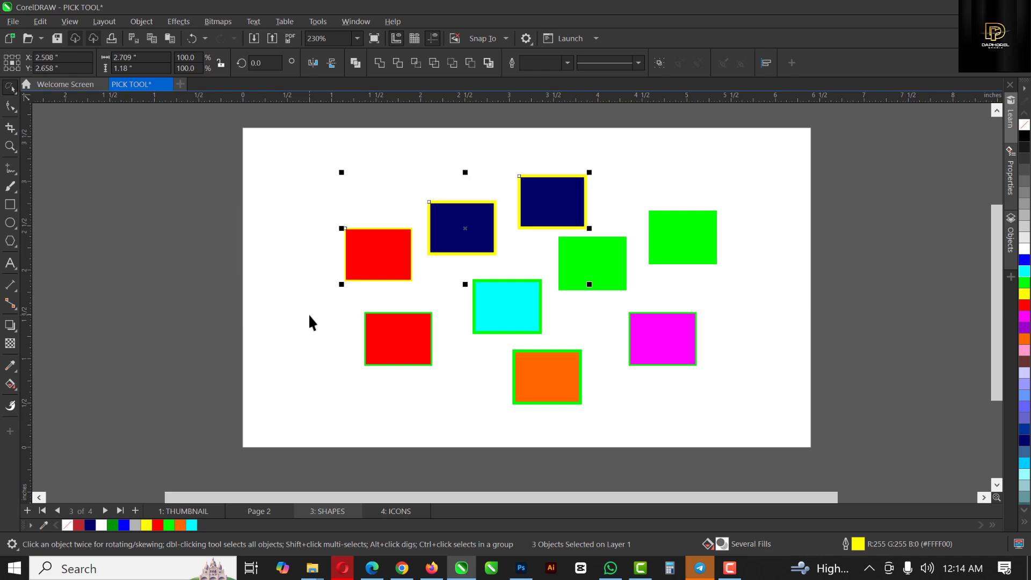
pyautogui.click(337, 330)
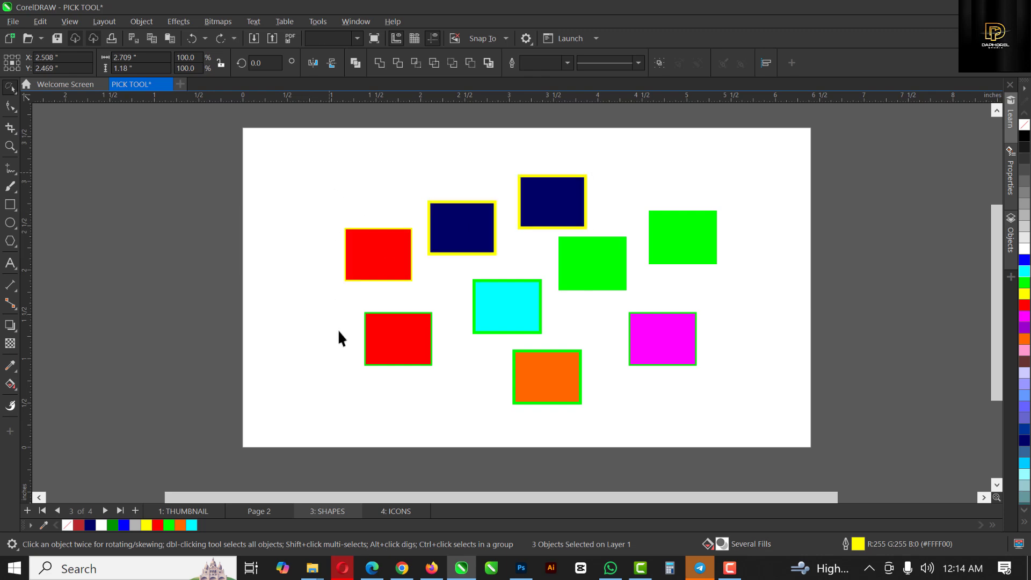
# - Draw a blue rectangle without outline, about 2.88 by 1.87 inches, in the middle of Page 2
pyautogui.click(261, 511)
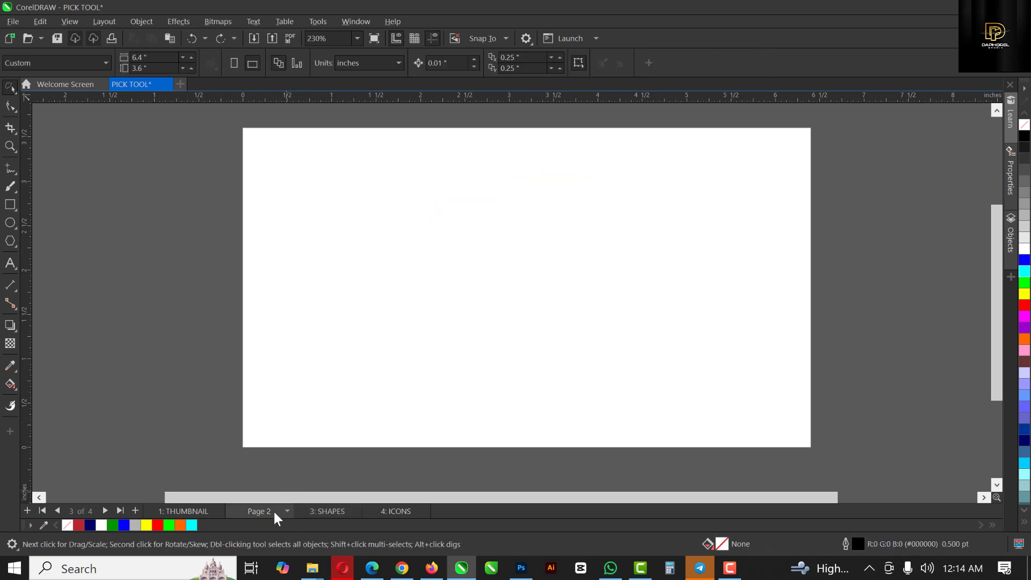
pyautogui.click(9, 205)
pyautogui.moveTo(397, 209); pyautogui.dragTo(652, 375)
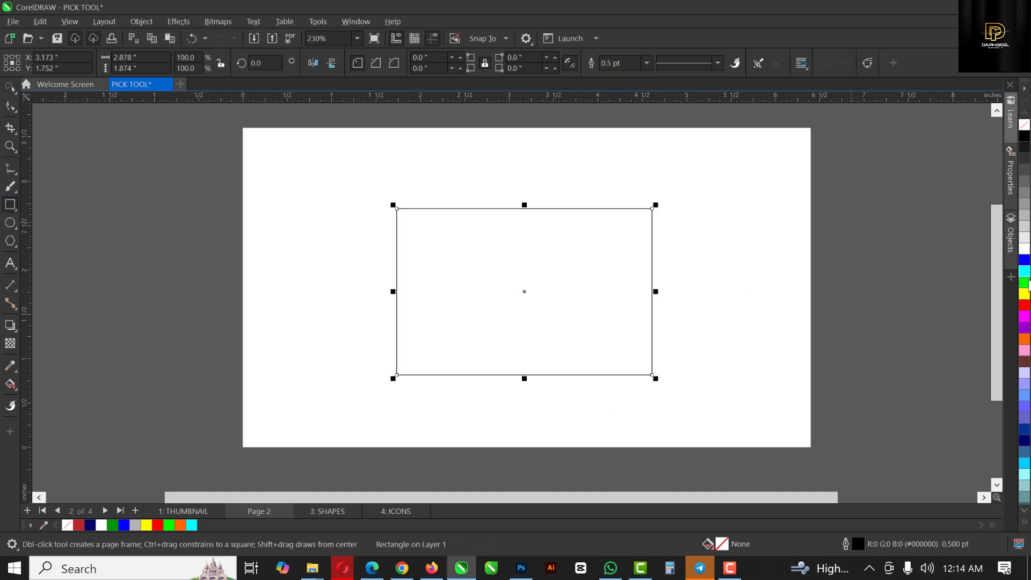
pyautogui.click(1027, 261)
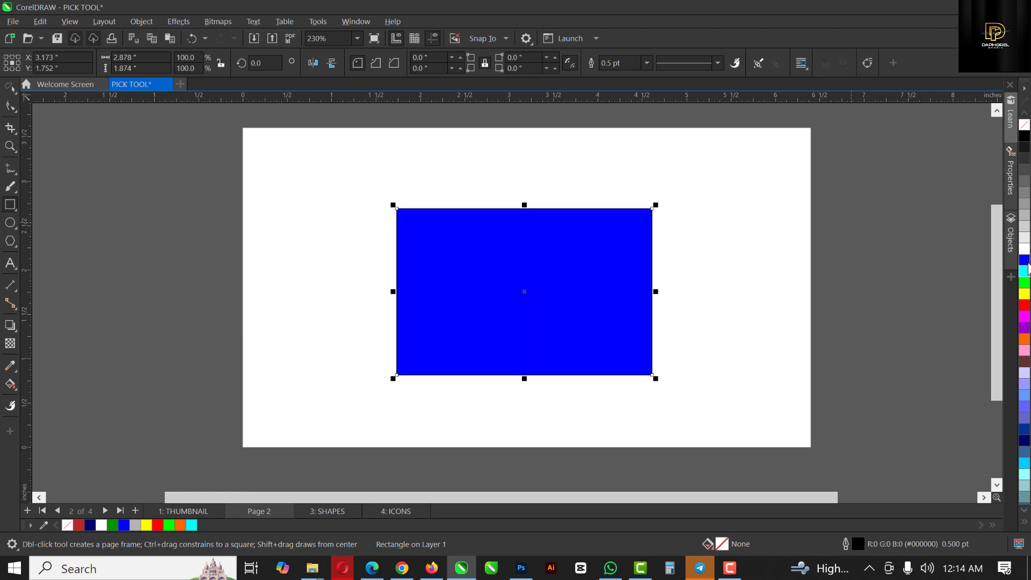
pyautogui.rightClick(1025, 125)
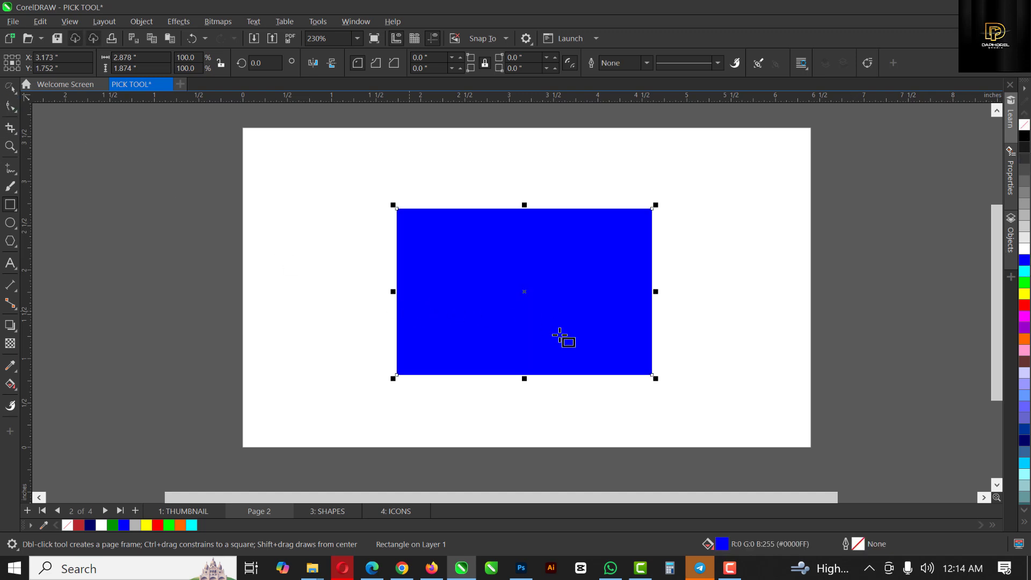
# - Shrink the blue rectangle proportionally to about 0.84 by 0.54 inches, keeping its upper left corner in place
pyautogui.moveTo(654, 378); pyautogui.dragTo(437, 272)
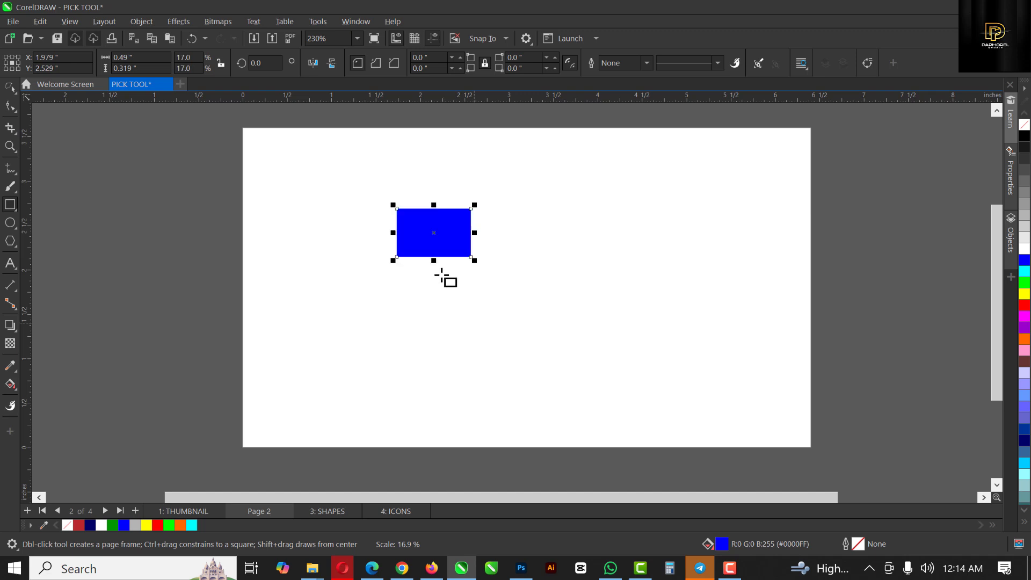
pyautogui.moveTo(429, 235); pyautogui.dragTo(431, 235)
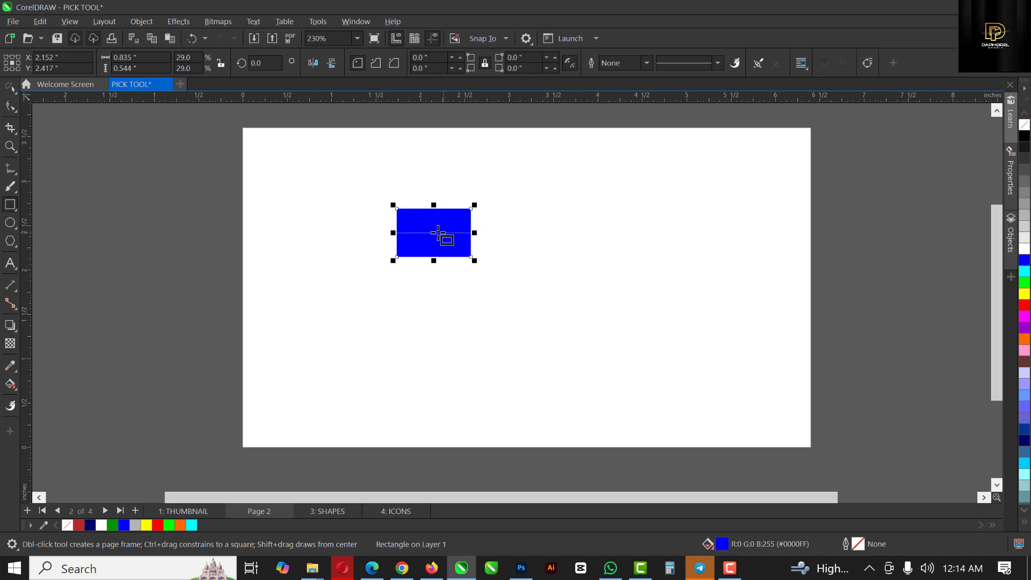
# - With the Pick tool, duplicate the small blue rectangle into a two-by-two arrangement and move all four near the page centre
pyautogui.click(10, 87)
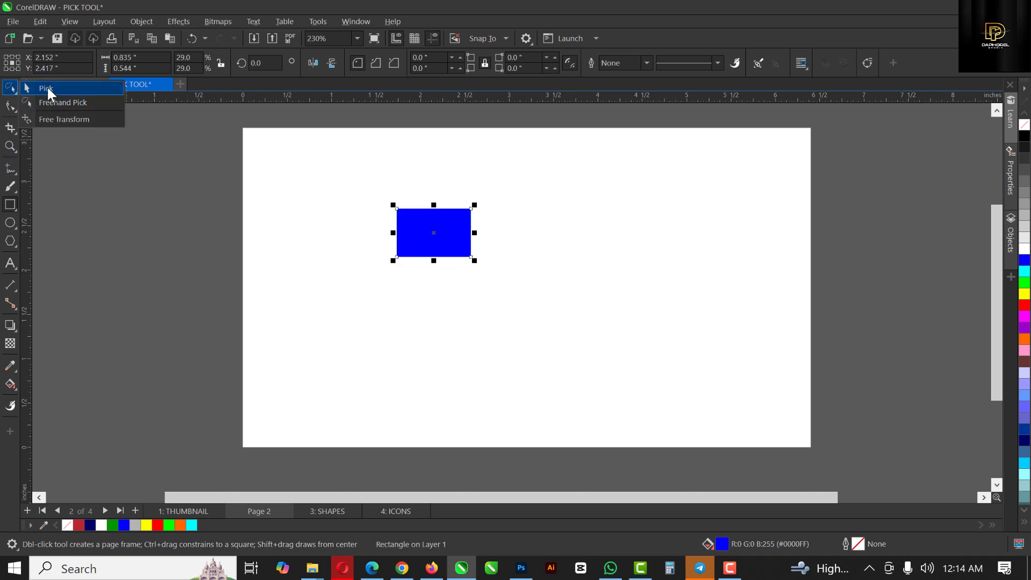
pyautogui.click(48, 90)
pyautogui.moveTo(462, 238); pyautogui.dragTo(510, 293)
pyautogui.rightClick(423, 298)
pyautogui.click(435, 246)
pyautogui.keyDown('shift'); pyautogui.click(437, 315); pyautogui.keyUp('shift')
pyautogui.moveTo(161, 185); pyautogui.dragTo(757, 362)
pyautogui.moveTo(529, 326); pyautogui.dragTo(566, 337)
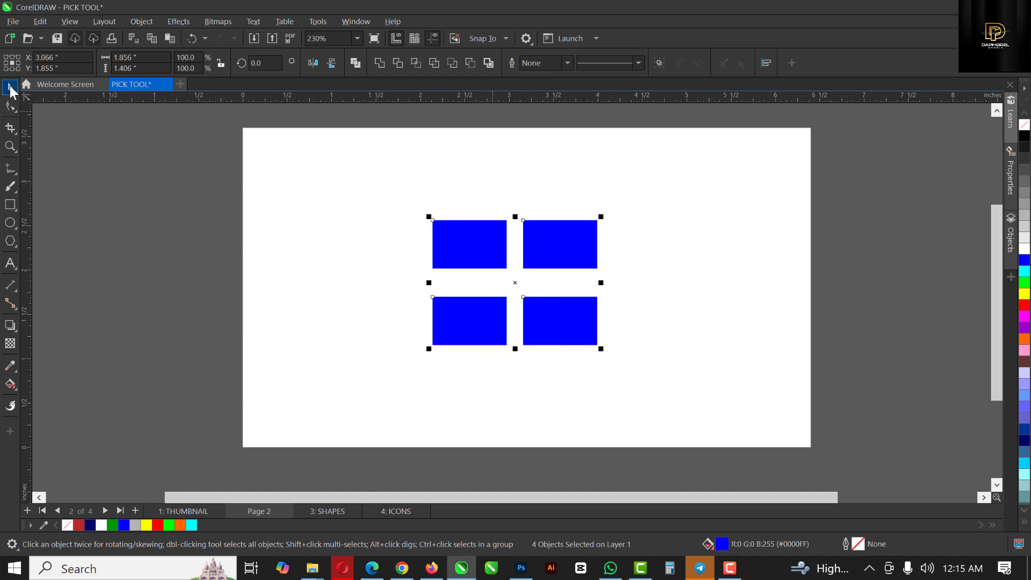
# - Activate the Freehand Pick tool, try selecting the upper left blue rectangle together with others, and clear the selection
pyautogui.click(10, 88)
pyautogui.click(56, 104)
pyautogui.click(417, 311)
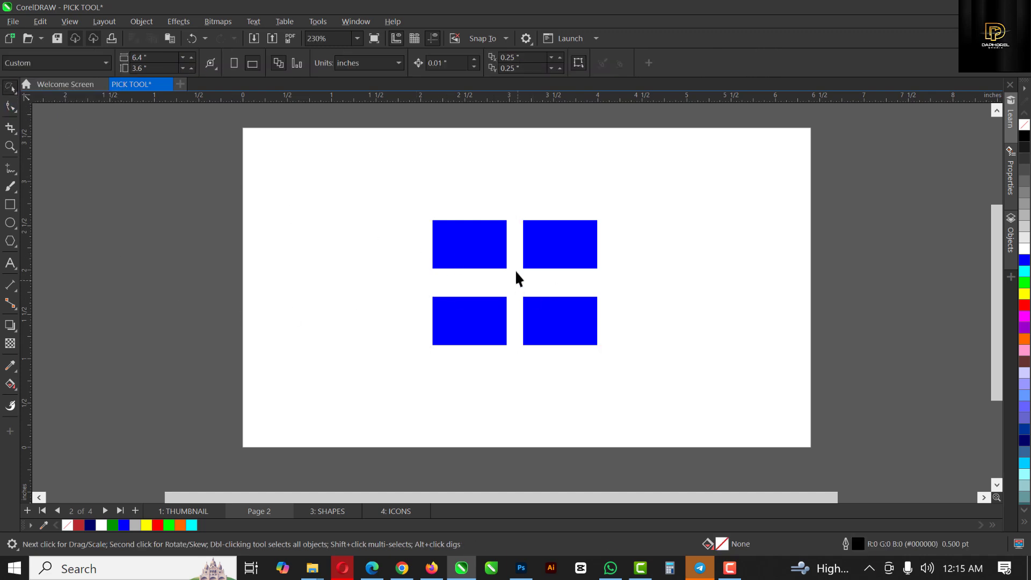
pyautogui.click(457, 259)
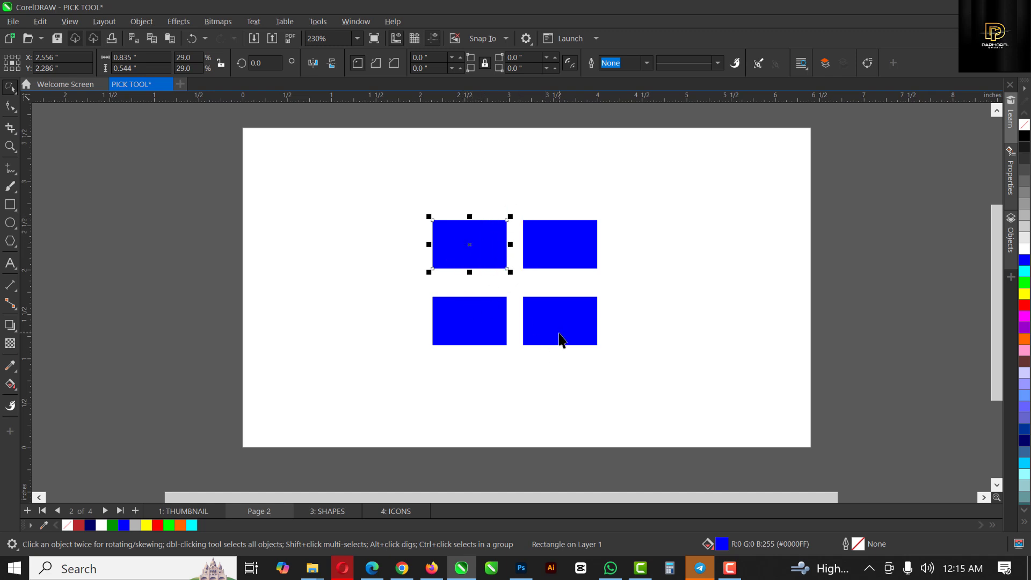
pyautogui.hotkey('ctrl', 'a')
pyautogui.click(269, 219)
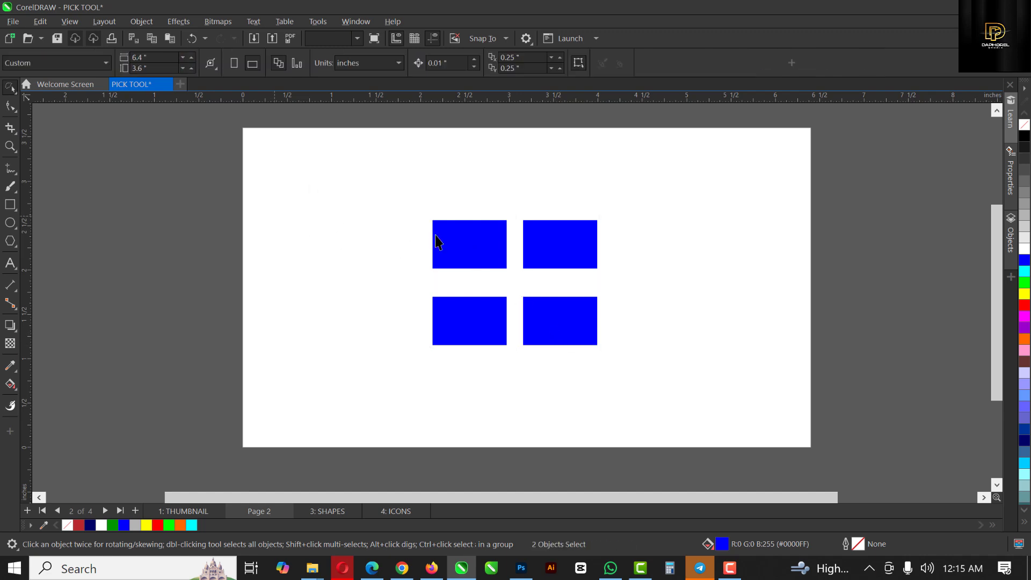
# - Select the upper left and lower right blue rectangles together and move them to the left part of the page
pyautogui.press('Tab')
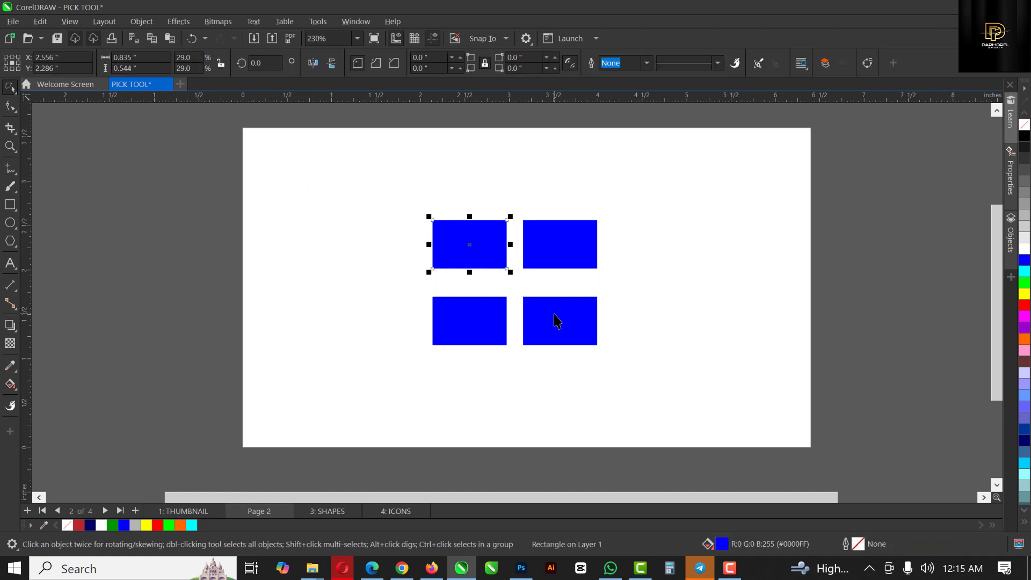
pyautogui.keyDown('shift'); pyautogui.click(558, 321); pyautogui.keyUp('shift')
pyautogui.moveTo(554, 322); pyautogui.dragTo(373, 279)
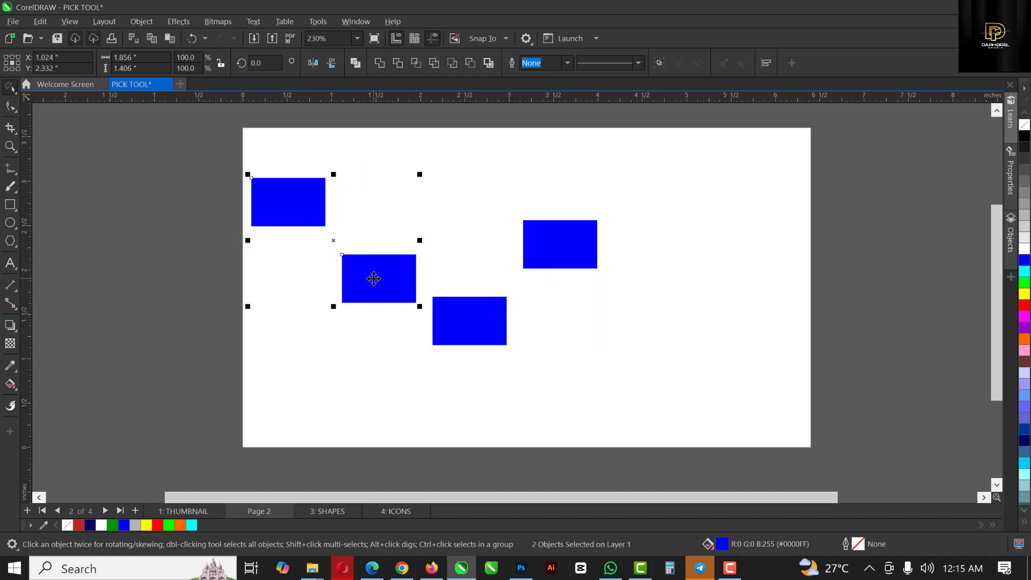
# - Undo the last move, fill the upper left and lower right rectangles with orange, and clear the selection
pyautogui.hotkey('ctrl', 'z')
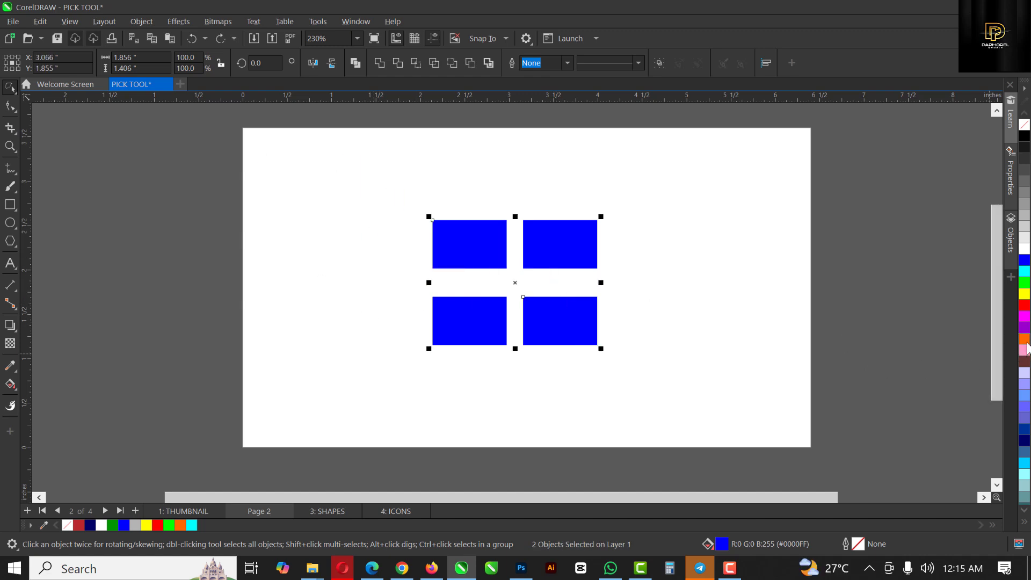
pyautogui.click(1024, 339)
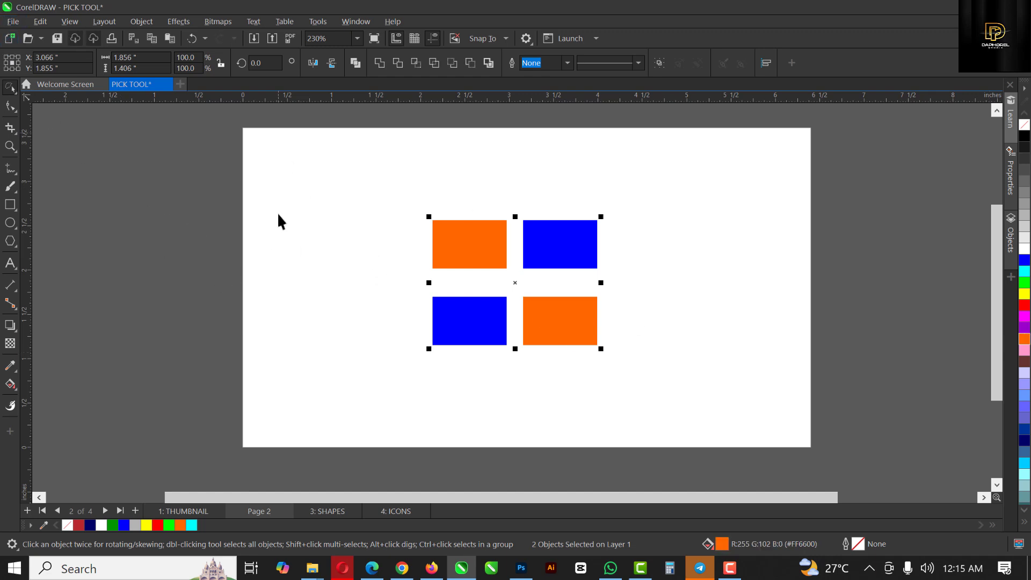
pyautogui.click(127, 242)
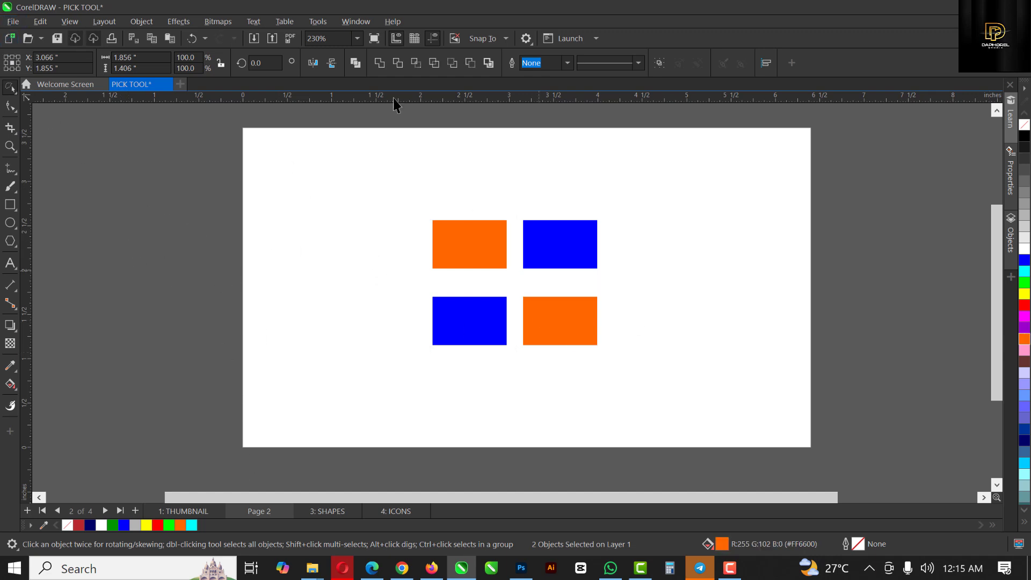
# - With the Freehand Pick tool, try outlining several rectangles, and select only the upper left orange rectangle
pyautogui.click(12, 88)
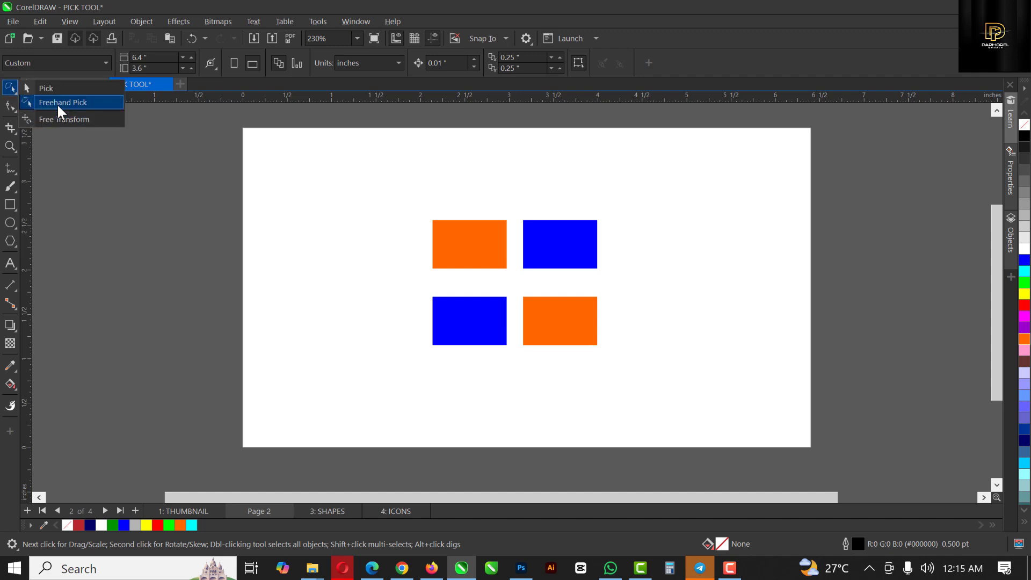
pyautogui.click(375, 196)
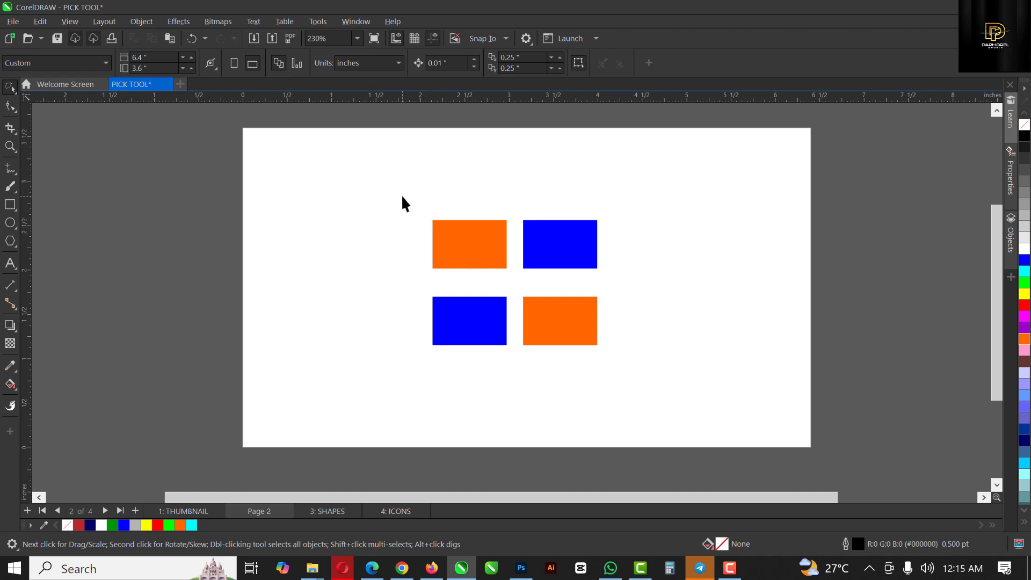
pyautogui.moveTo(506, 246); pyautogui.dragTo(522, 248)
pyautogui.moveTo(399, 192)
pyautogui.mouseDown()
pyautogui.moveTo(528, 218)
pyautogui.moveTo(542, 253)
pyautogui.mouseUp()
pyautogui.moveTo(603, 325)
pyautogui.mouseDown()
pyautogui.moveTo(619, 350)
pyautogui.moveTo(598, 380)
pyautogui.moveTo(547, 392)
pyautogui.mouseUp()
pyautogui.click(459, 246)
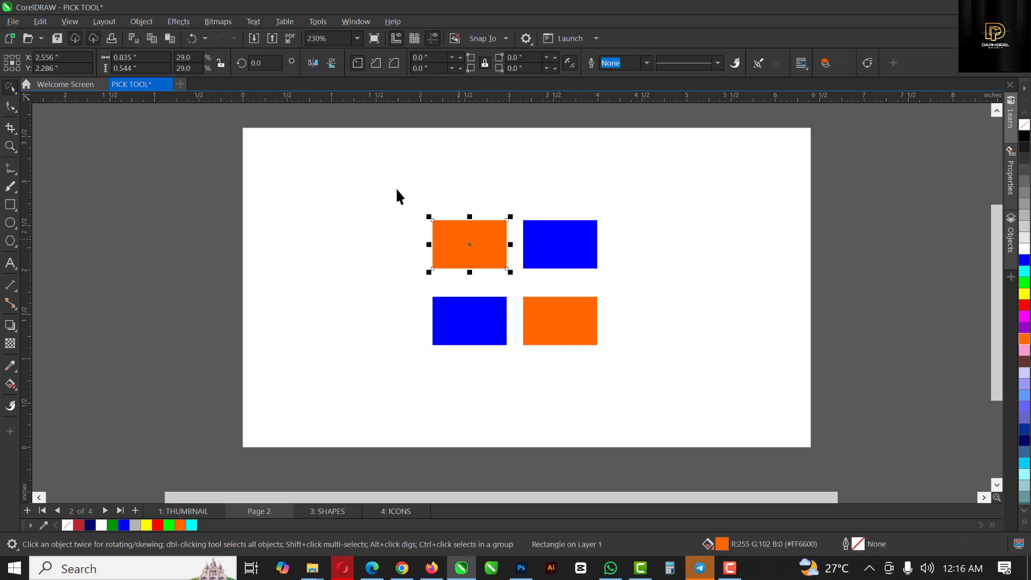
# - Draw freehand outlines around the left column until the upper left orange and lower left blue rectangles are selected together
pyautogui.moveTo(396, 189)
pyautogui.mouseDown()
pyautogui.moveTo(463, 219)
pyautogui.moveTo(516, 229)
pyautogui.mouseUp()
pyautogui.moveTo(386, 184)
pyautogui.mouseDown()
pyautogui.moveTo(532, 190)
pyautogui.moveTo(542, 226)
pyautogui.moveTo(535, 252)
pyautogui.mouseUp()
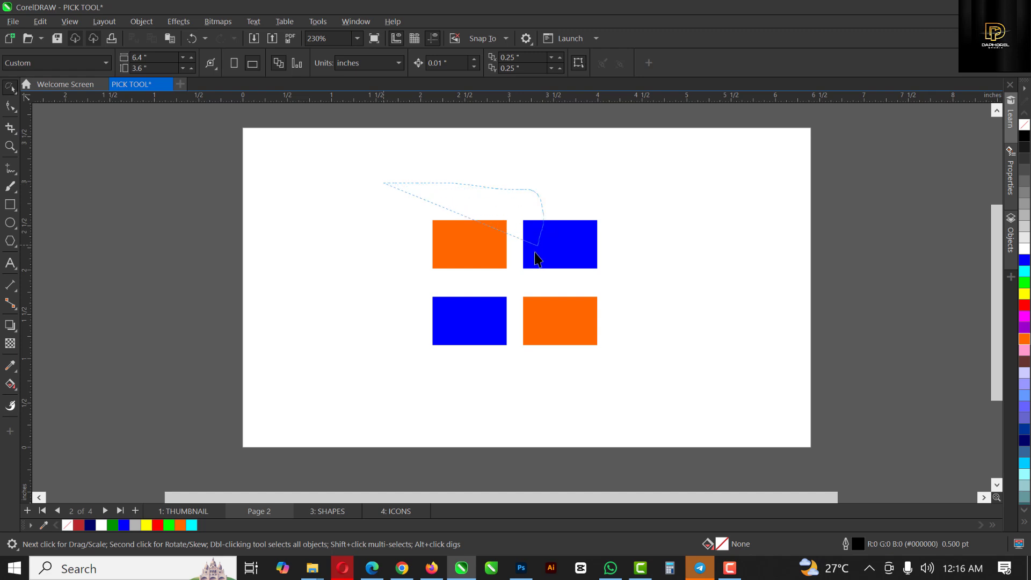
pyautogui.moveTo(508, 313); pyautogui.dragTo(508, 353)
pyautogui.click(471, 264)
pyautogui.click(457, 298)
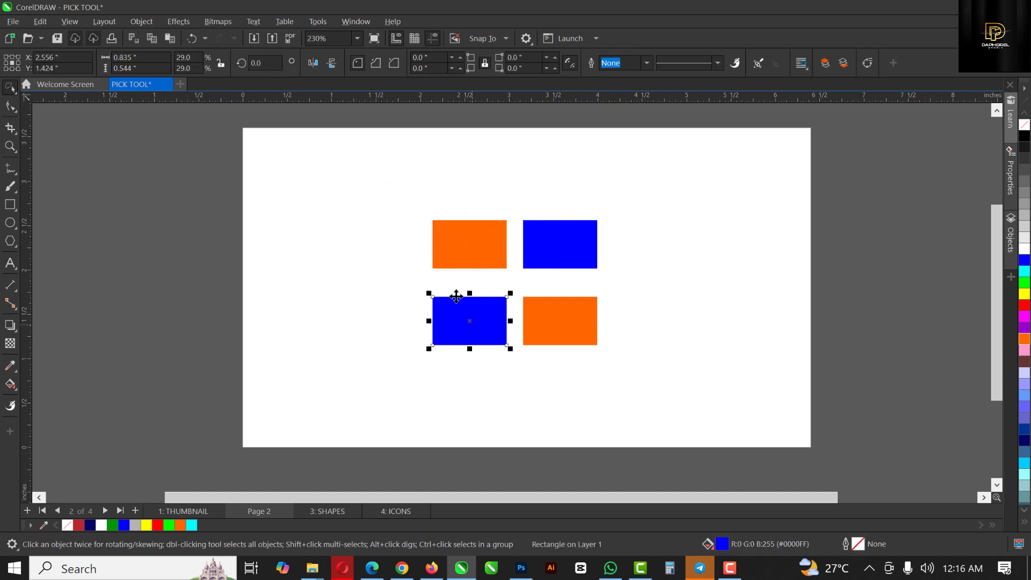
pyautogui.moveTo(392, 191)
pyautogui.mouseDown()
pyautogui.moveTo(515, 213)
pyautogui.moveTo(517, 253)
pyautogui.mouseUp()
pyautogui.moveTo(514, 352)
pyautogui.mouseDown()
pyautogui.moveTo(499, 382)
pyautogui.moveTo(420, 378)
pyautogui.moveTo(395, 360)
pyautogui.mouseUp()
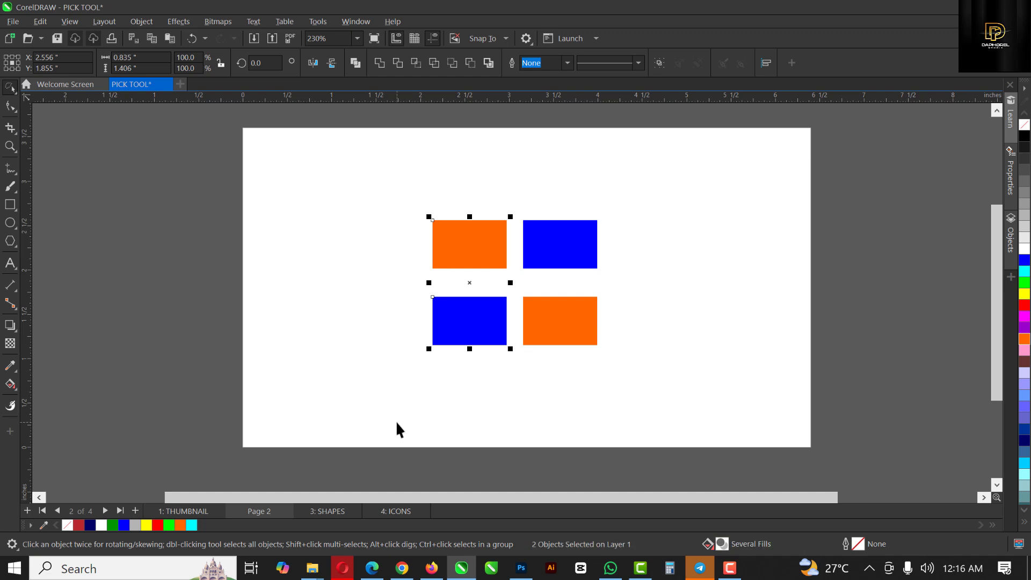
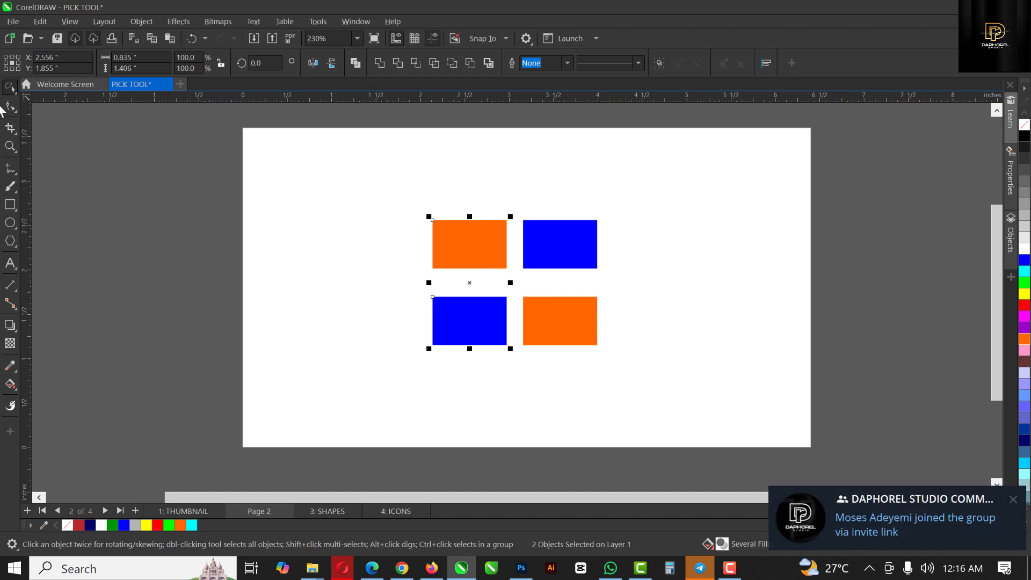
# - Choose the Freehand Pick tool again, clear the selection, and try outlining the left column of rectangles
pyautogui.click(9, 89)
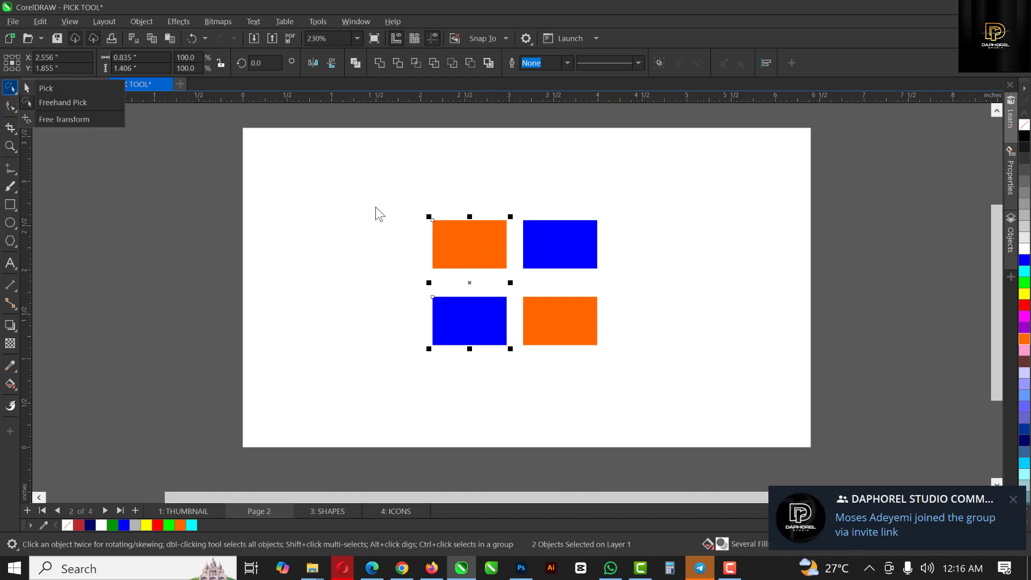
pyautogui.click(1013, 499)
pyautogui.click(14, 89)
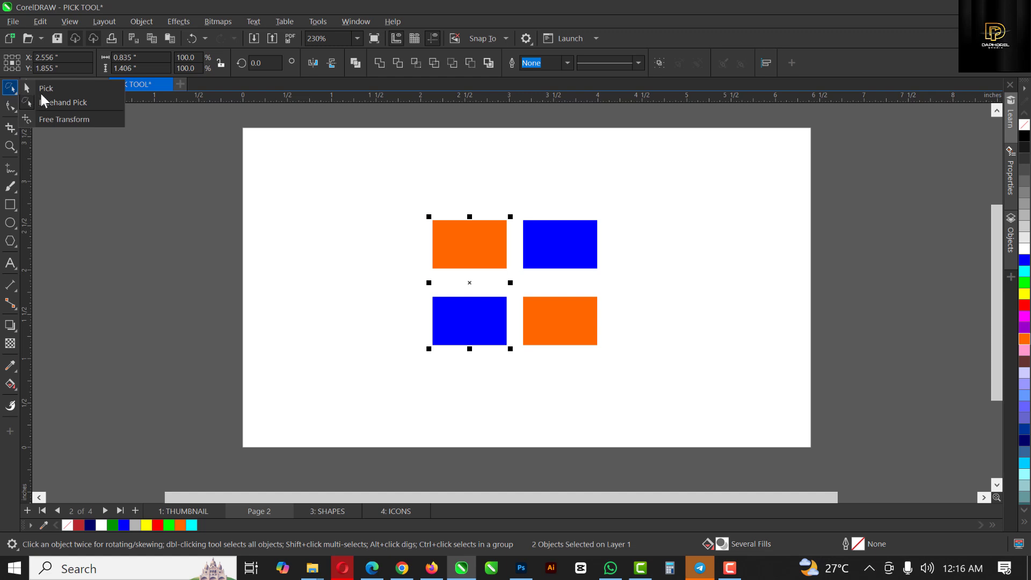
pyautogui.click(48, 101)
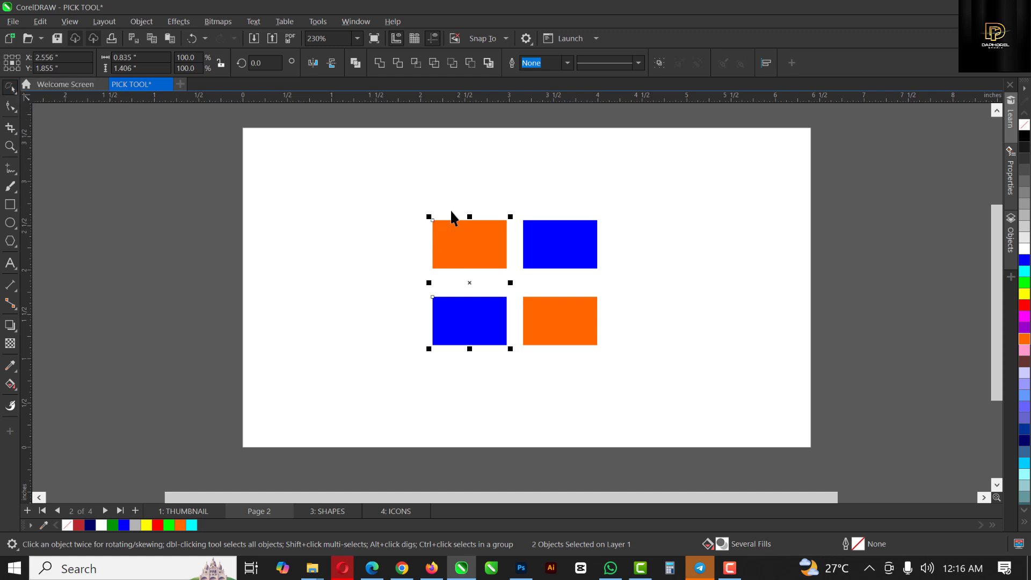
pyautogui.click(405, 188)
pyautogui.moveTo(405, 194); pyautogui.dragTo(510, 416)
pyautogui.click(8, 90)
# - Outline every rectangle except the upper left orange one, try moving these three up and to the right, and undo the move
pyautogui.moveTo(629, 206)
pyautogui.mouseDown()
pyautogui.moveTo(636, 201)
pyautogui.moveTo(589, 223)
pyautogui.mouseUp()
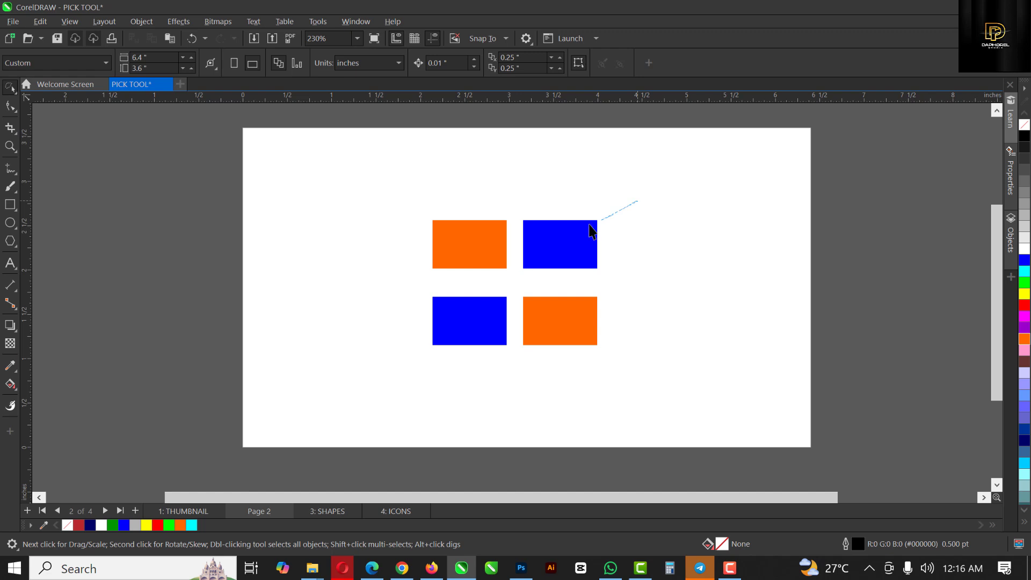
pyautogui.moveTo(653, 201); pyautogui.dragTo(513, 221)
pyautogui.moveTo(519, 260)
pyautogui.mouseDown()
pyautogui.moveTo(524, 285)
pyautogui.moveTo(413, 300)
pyautogui.moveTo(407, 323)
pyautogui.moveTo(452, 370)
pyautogui.mouseUp()
pyautogui.moveTo(597, 200)
pyautogui.mouseDown()
pyautogui.moveTo(510, 212)
pyautogui.moveTo(507, 284)
pyautogui.moveTo(415, 288)
pyautogui.moveTo(408, 298)
pyautogui.moveTo(405, 365)
pyautogui.moveTo(421, 380)
pyautogui.moveTo(557, 369)
pyautogui.mouseUp()
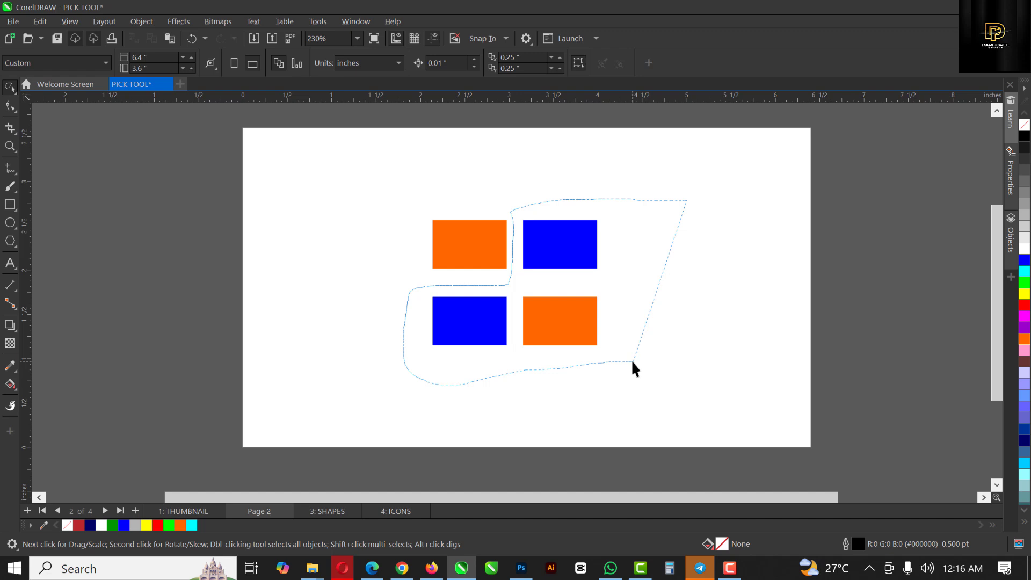
pyautogui.moveTo(633, 361); pyautogui.dragTo(635, 361)
pyautogui.moveTo(561, 315)
pyautogui.mouseDown()
pyautogui.moveTo(653, 244)
pyautogui.moveTo(708, 243)
pyautogui.mouseUp()
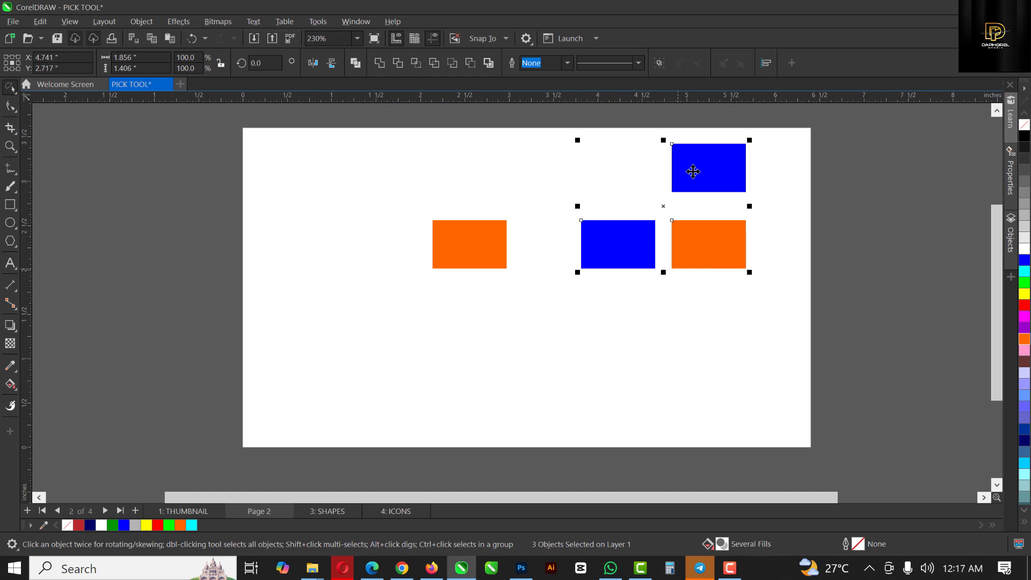
pyautogui.hotkey('ctrl', 'z')
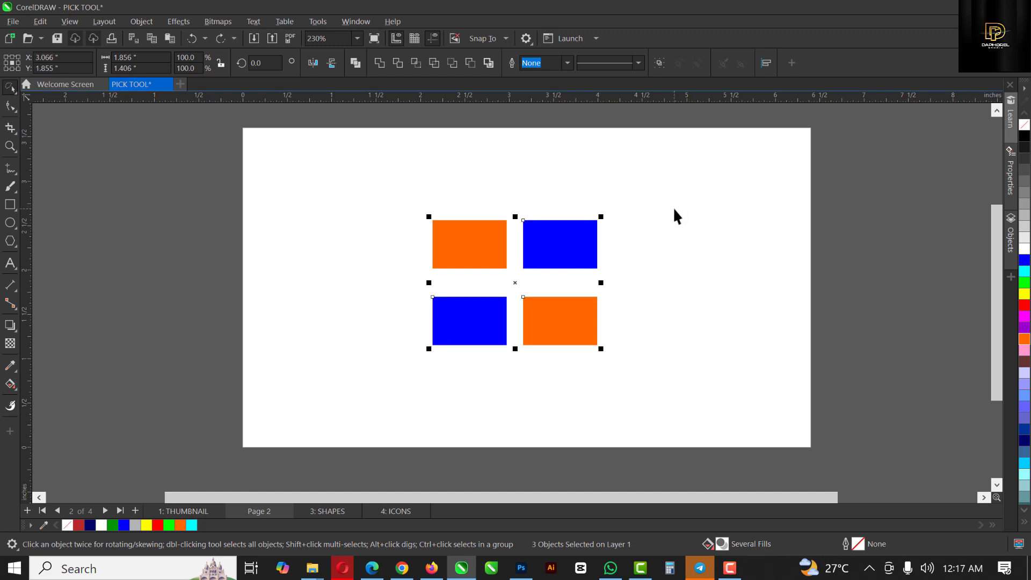
# - Delete the two blue rectangles and the lower right orange rectangle, and select the remaining orange rectangle
pyautogui.click(9, 87)
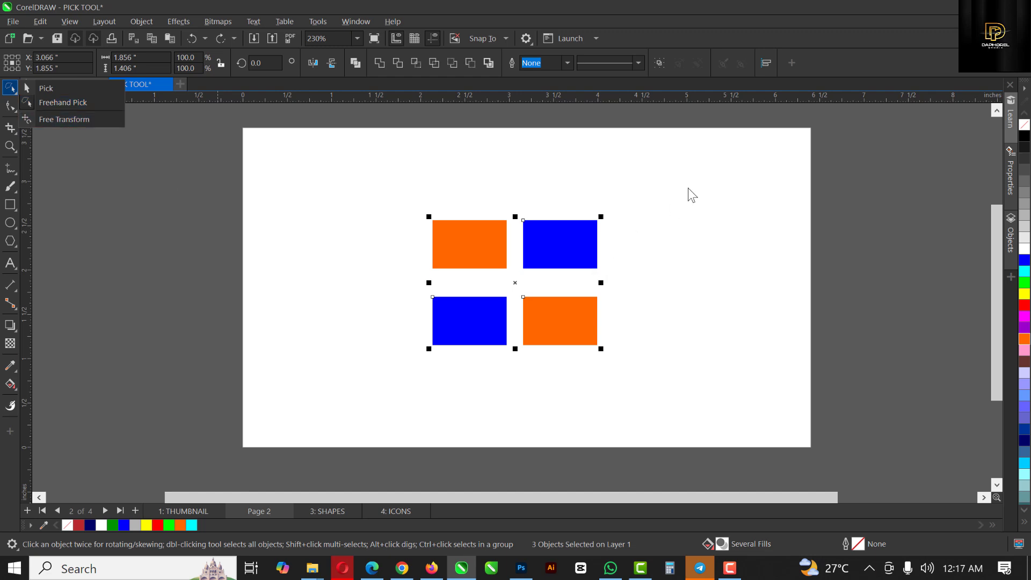
pyautogui.click(691, 194)
pyautogui.click(560, 244)
pyautogui.keyDown('shift'); pyautogui.click(555, 320); pyautogui.keyUp('shift')
pyautogui.keyDown('shift'); pyautogui.click(476, 338); pyautogui.keyUp('shift')
pyautogui.press('Delete')
pyautogui.press('Tab')
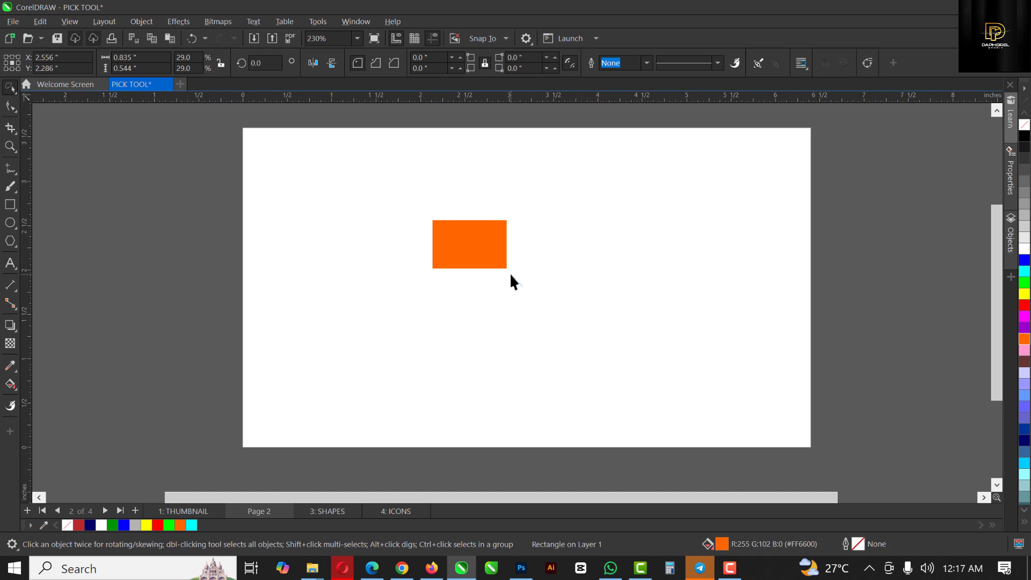
# - With the Pick tool, enlarge the orange rectangle proportionally to about 2.59 by 1.69 inches, keeping its upper left corner in place
pyautogui.click(9, 87)
pyautogui.click(43, 86)
pyautogui.moveTo(510, 273); pyautogui.dragTo(666, 443)
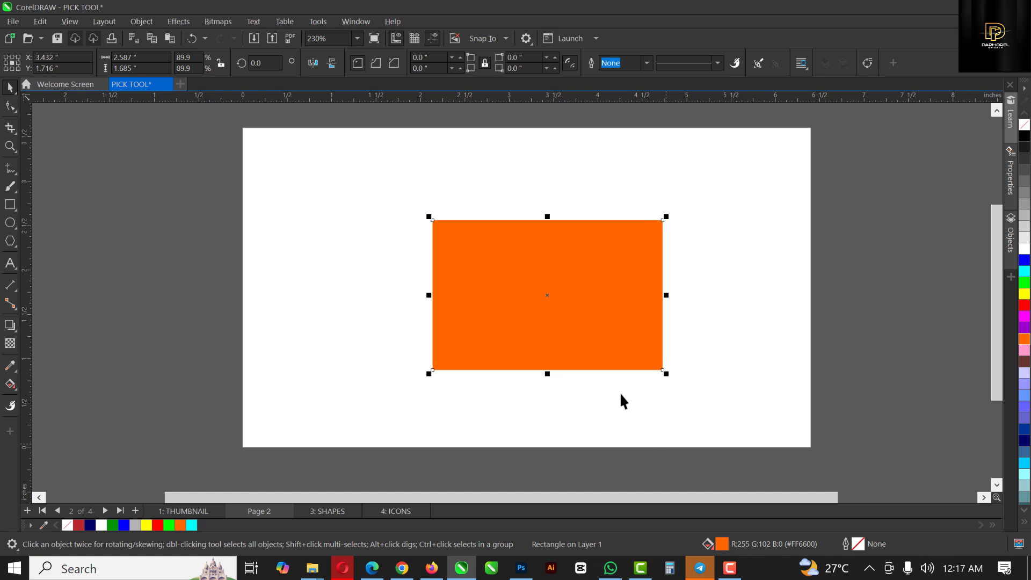
# - With the Freehand Pick tool, resize the orange rectangle to about 3.06 by 1.71 inches and move it near the page centre
pyautogui.click(10, 91)
pyautogui.click(72, 110)
pyautogui.moveTo(665, 374)
pyautogui.mouseDown()
pyautogui.moveTo(521, 278)
pyautogui.moveTo(681, 413)
pyautogui.mouseUp()
pyautogui.moveTo(676, 215); pyautogui.dragTo(698, 206)
pyautogui.moveTo(565, 204); pyautogui.dragTo(566, 269)
pyautogui.moveTo(698, 326); pyautogui.dragTo(630, 329)
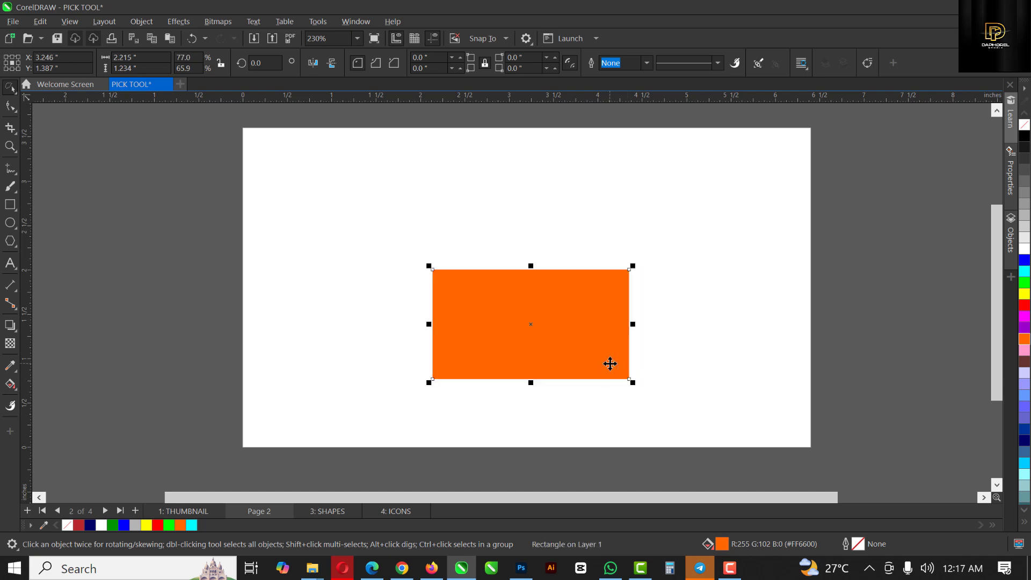
pyautogui.moveTo(545, 334); pyautogui.dragTo(530, 299)
pyautogui.moveTo(620, 351); pyautogui.dragTo(597, 318)
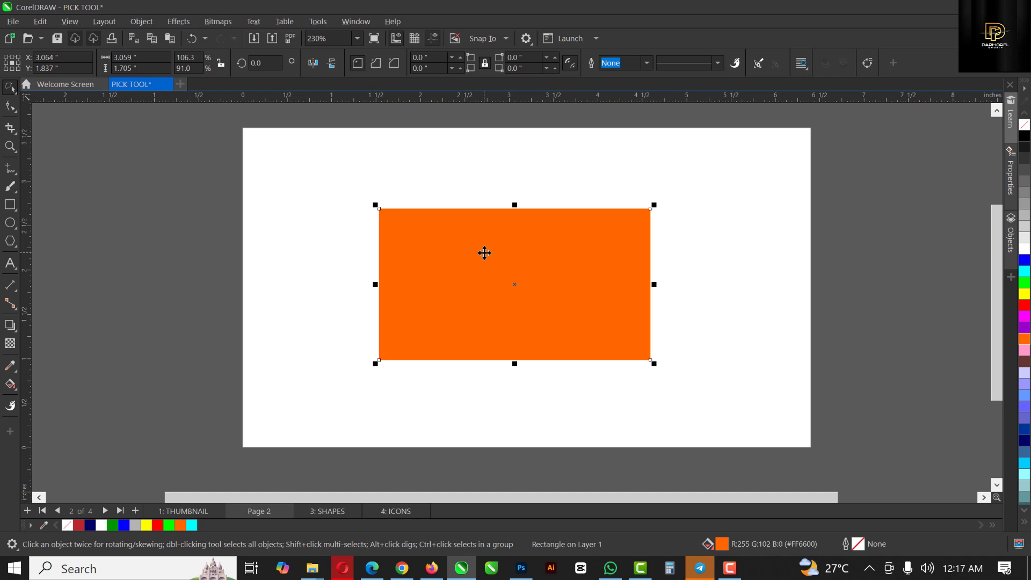
# - Activate the Free Transform tool for the orange rectangle
pyautogui.click(13, 86)
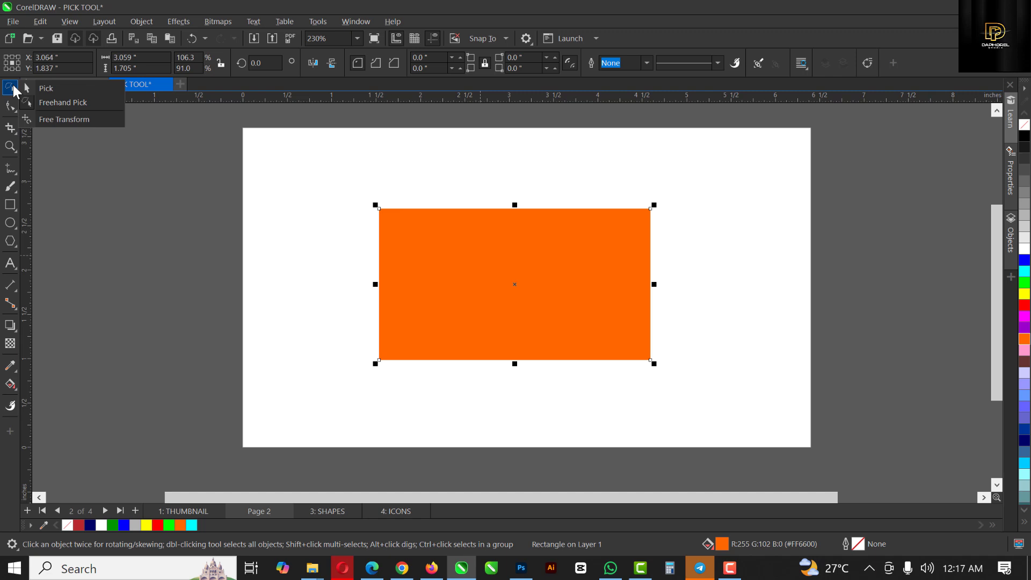
pyautogui.click(60, 117)
pyautogui.click(11, 89)
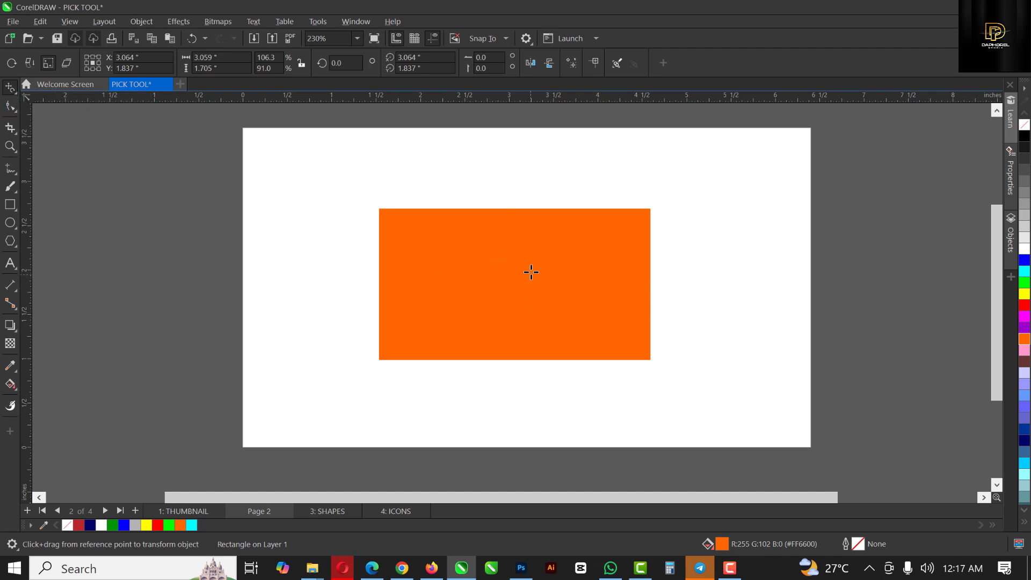
pyautogui.click(11, 86)
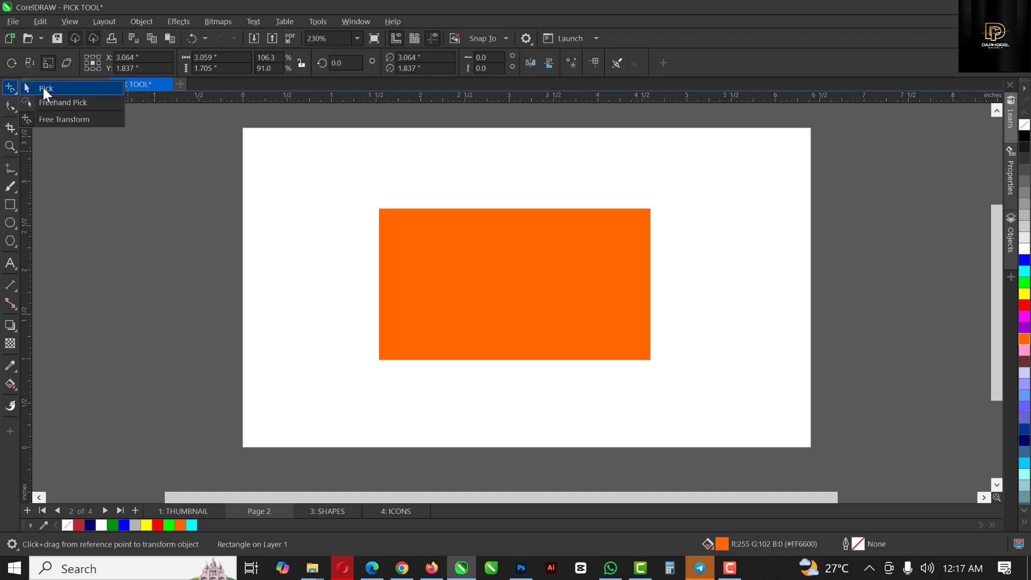
pyautogui.click(43, 86)
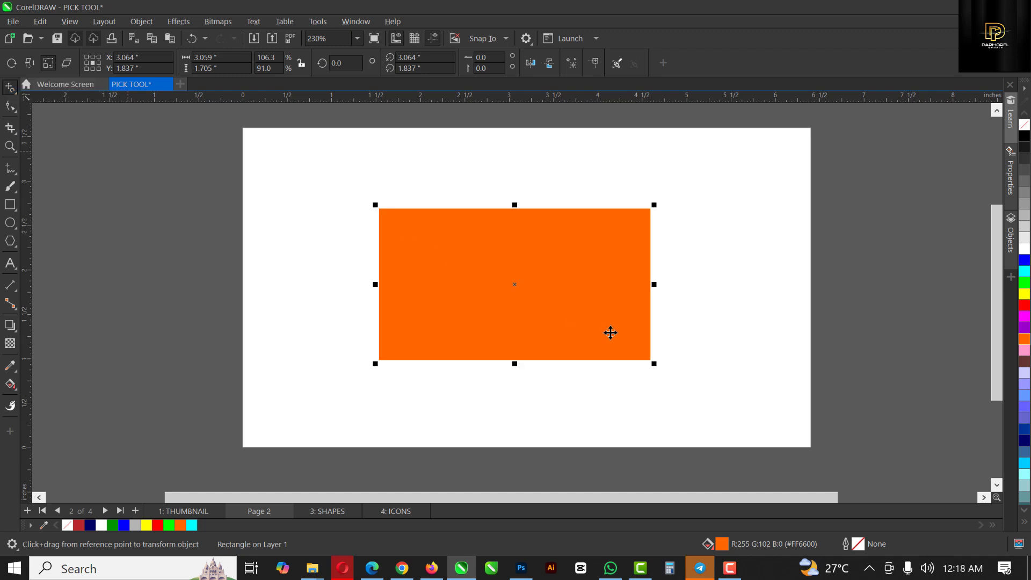
pyautogui.click(10, 95)
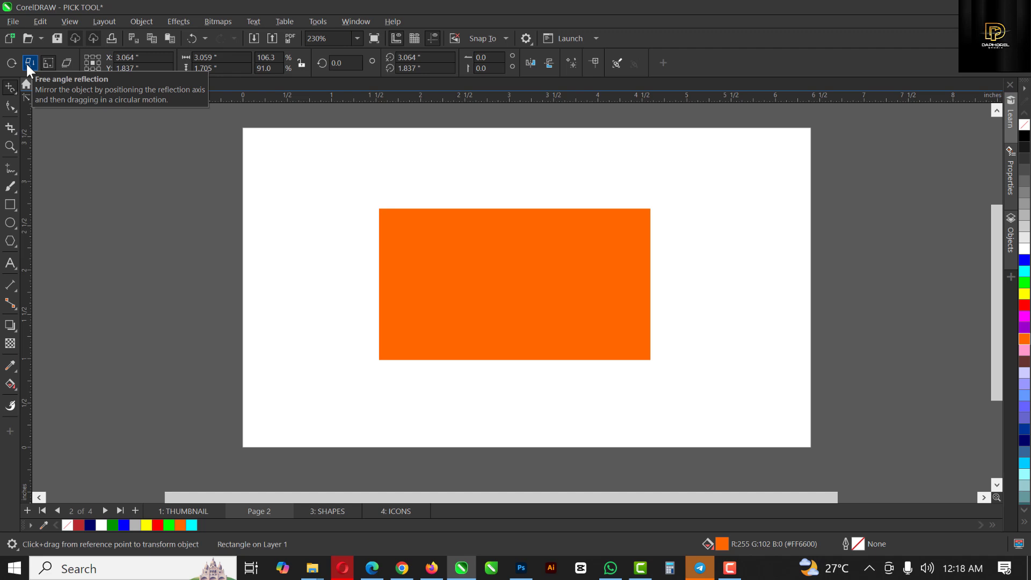
# - Free-skew the orange rectangle, undo the first attempt, and skew it again into a parallelogram about 3.65 by 2.09 inches
pyautogui.click(65, 63)
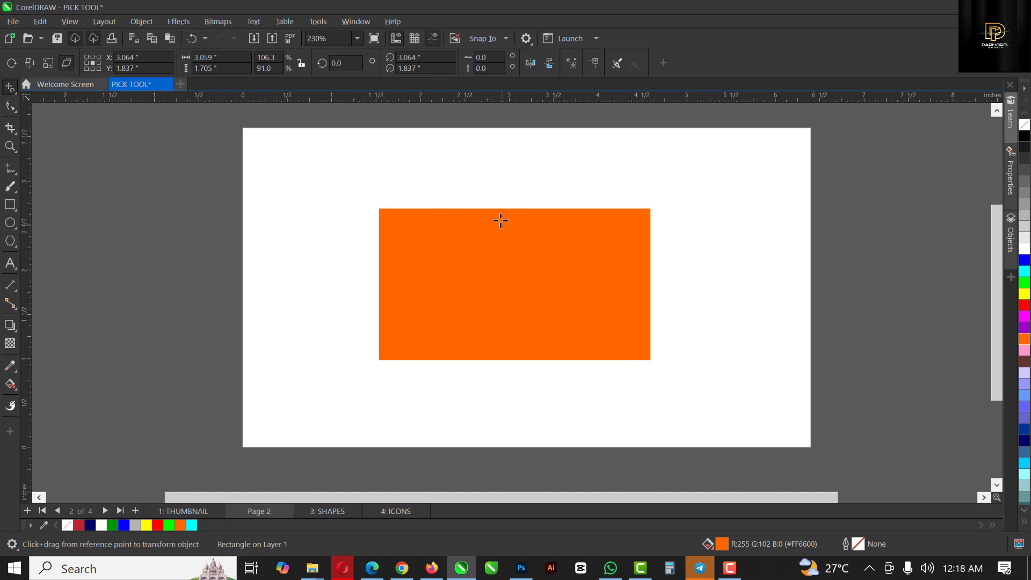
pyautogui.moveTo(498, 208); pyautogui.dragTo(543, 217)
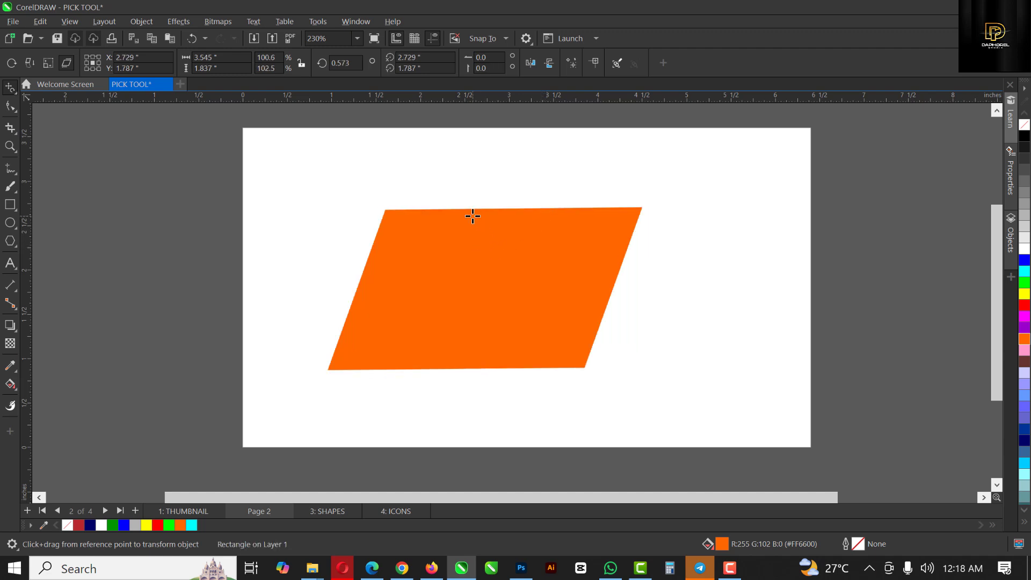
pyautogui.hotkey('ctrl', 'z')
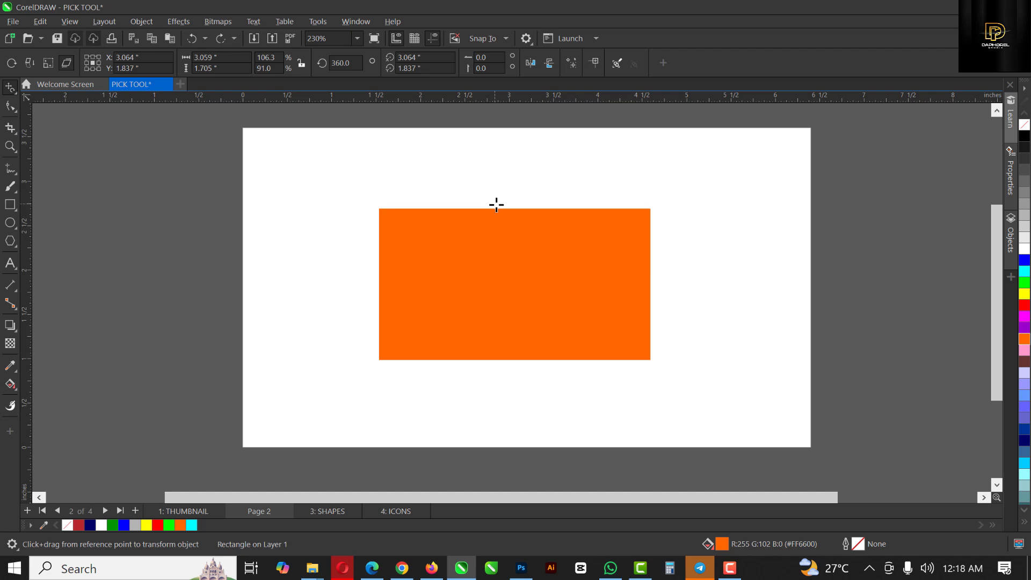
pyautogui.moveTo(508, 211); pyautogui.dragTo(573, 223)
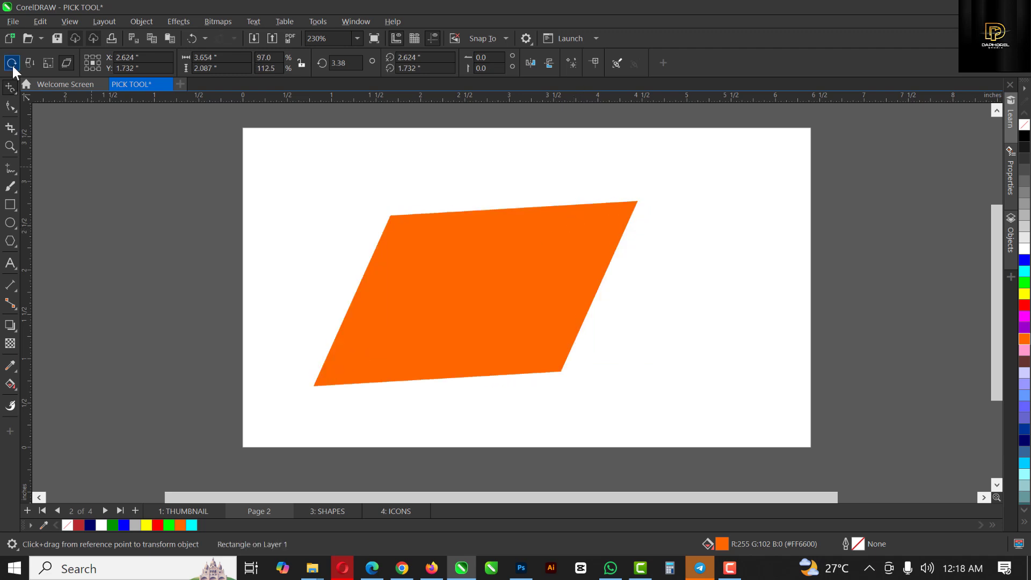
# - With the Pick tool, rotate the skewed orange shape slightly clockwise to about 358.2 degrees and try moving it to the right
pyautogui.click(14, 84)
pyautogui.click(46, 89)
pyautogui.click(539, 297)
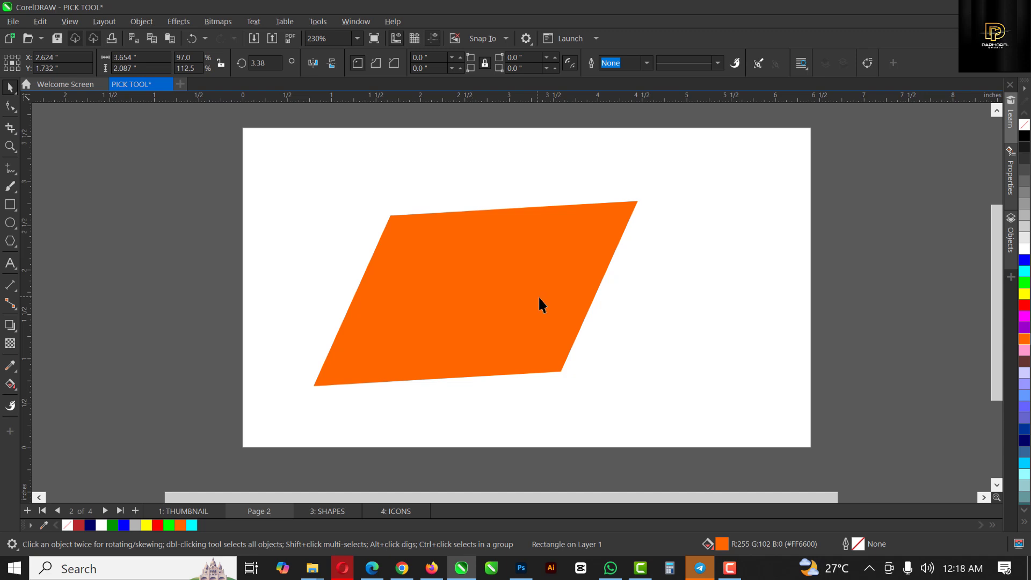
pyautogui.moveTo(641, 387); pyautogui.dragTo(630, 417)
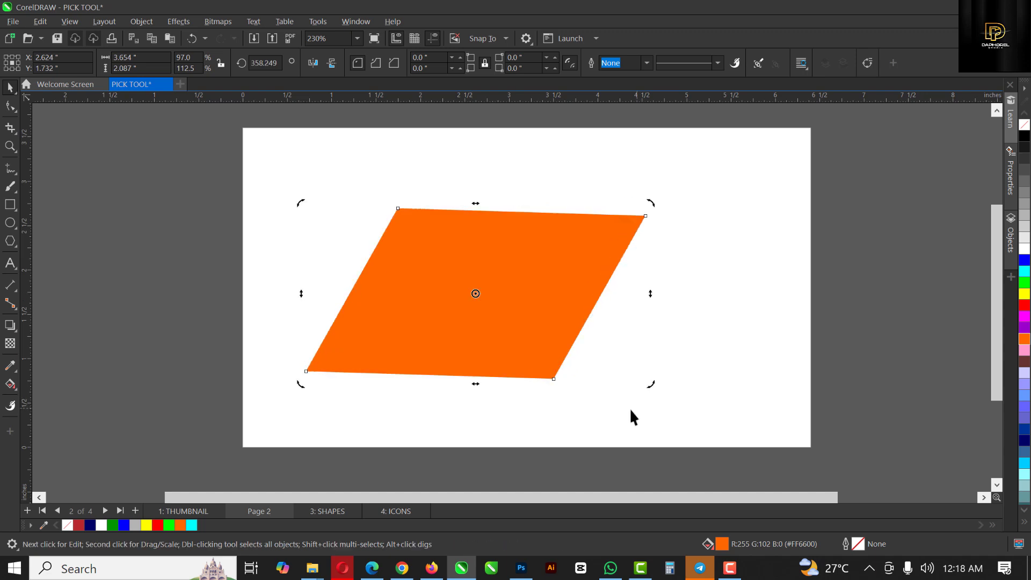
pyautogui.click(502, 272)
pyautogui.moveTo(529, 276); pyautogui.dragTo(601, 276)
# - Undo the recent transformations back to the unskewed orange rectangle, and move it near the page centre
pyautogui.hotkey('ctrl', 'z')
pyautogui.hotkey('ctrl', 'z')
pyautogui.hotkey('ctrl', 'z')
pyautogui.hotkey('ctrl', 'z')
pyautogui.moveTo(565, 300); pyautogui.dragTo(539, 281)
# - With the Free Transform tool's free rotation, rotate the orange rectangle clockwise to about 330.7 degrees
pyautogui.click(12, 90)
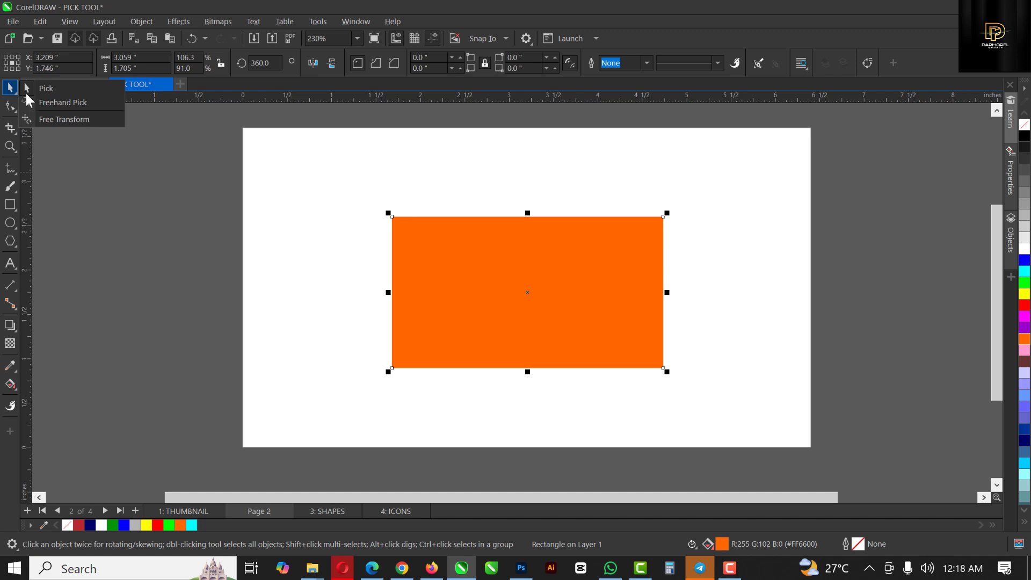
pyautogui.click(69, 118)
pyautogui.click(12, 63)
pyautogui.moveTo(521, 279); pyautogui.dragTo(569, 305)
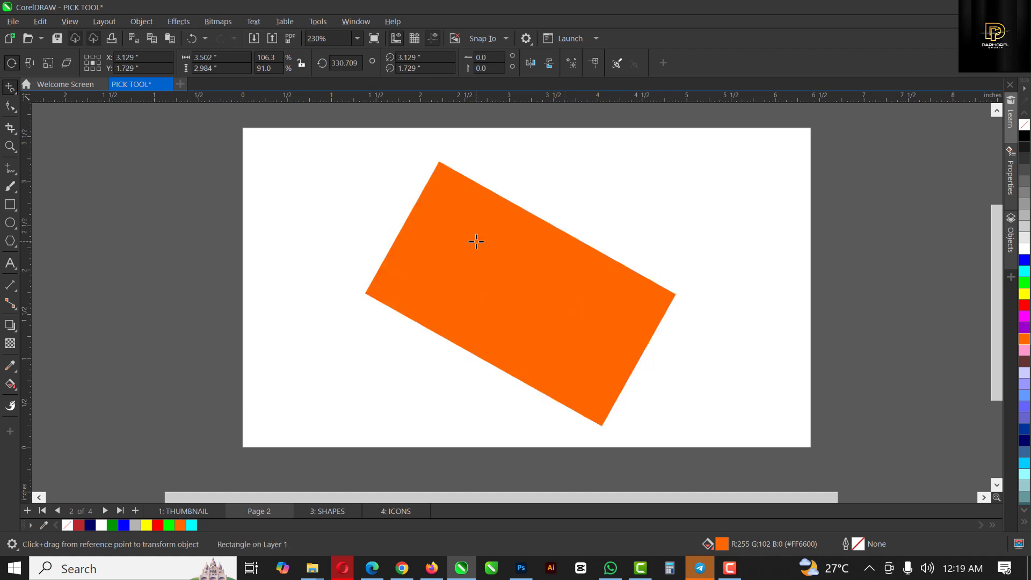
# - With the Pick tool, rotate the orange rectangle back to nearly horizontal, at about 359.6 degrees
pyautogui.click(10, 88)
pyautogui.click(58, 93)
pyautogui.click(548, 290)
pyautogui.moveTo(681, 431); pyautogui.dragTo(723, 336)
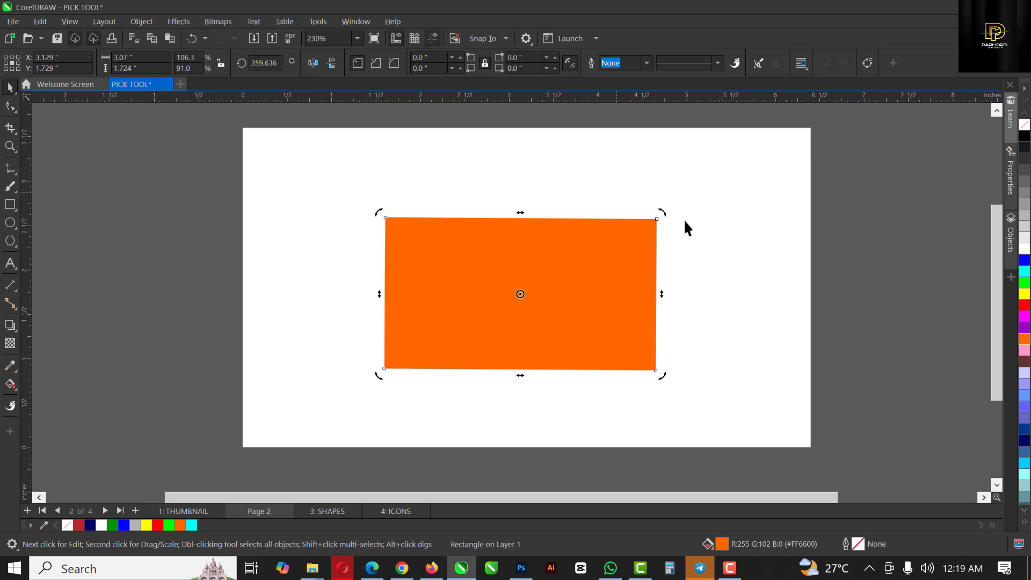
# - With the Free Transform tool's free angle reflection, mirror the orange rectangle repeatedly about different axes, ending at a rotation of about 301.4 degrees
pyautogui.click(8, 91)
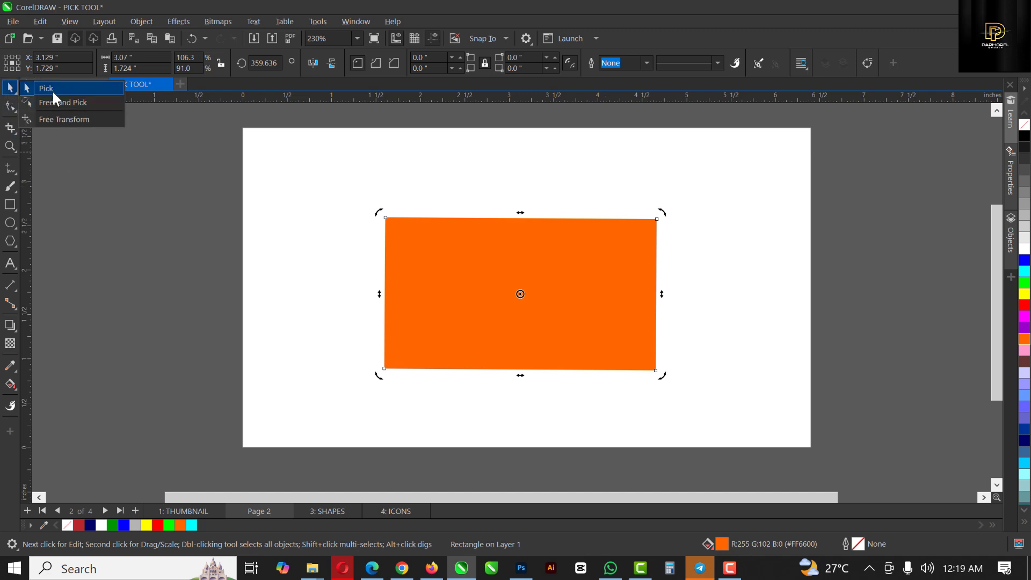
pyautogui.click(75, 118)
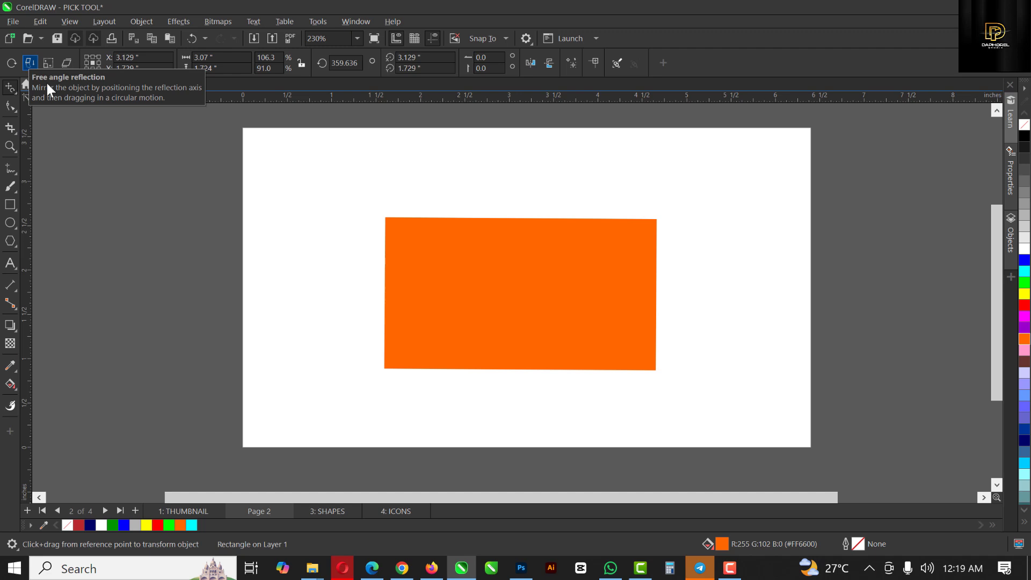
pyautogui.moveTo(520, 281); pyautogui.dragTo(599, 297)
pyautogui.moveTo(601, 298); pyautogui.dragTo(578, 297)
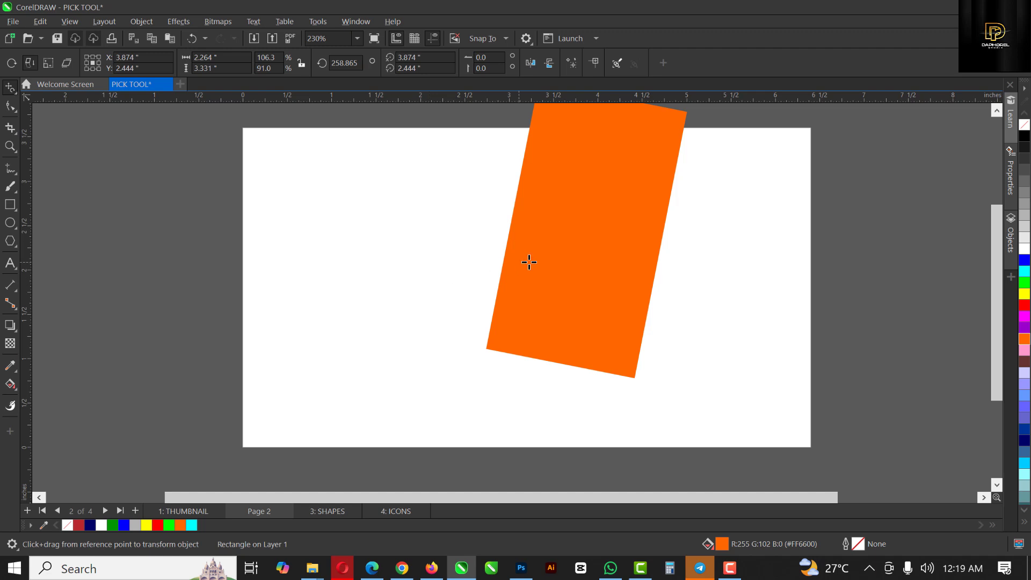
pyautogui.moveTo(543, 133); pyautogui.dragTo(583, 261)
pyautogui.moveTo(604, 347); pyautogui.dragTo(642, 357)
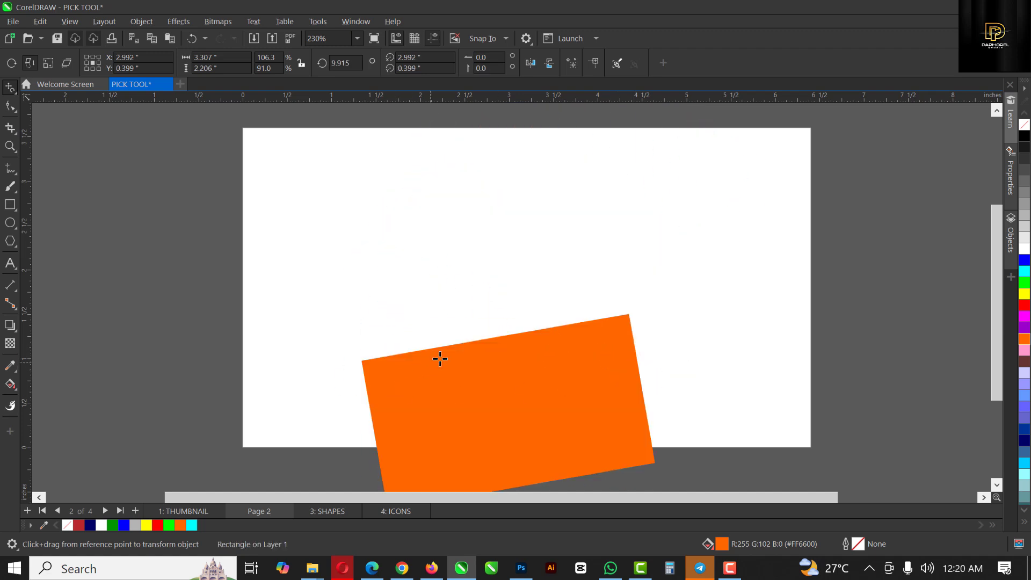
pyautogui.moveTo(476, 347); pyautogui.dragTo(550, 340)
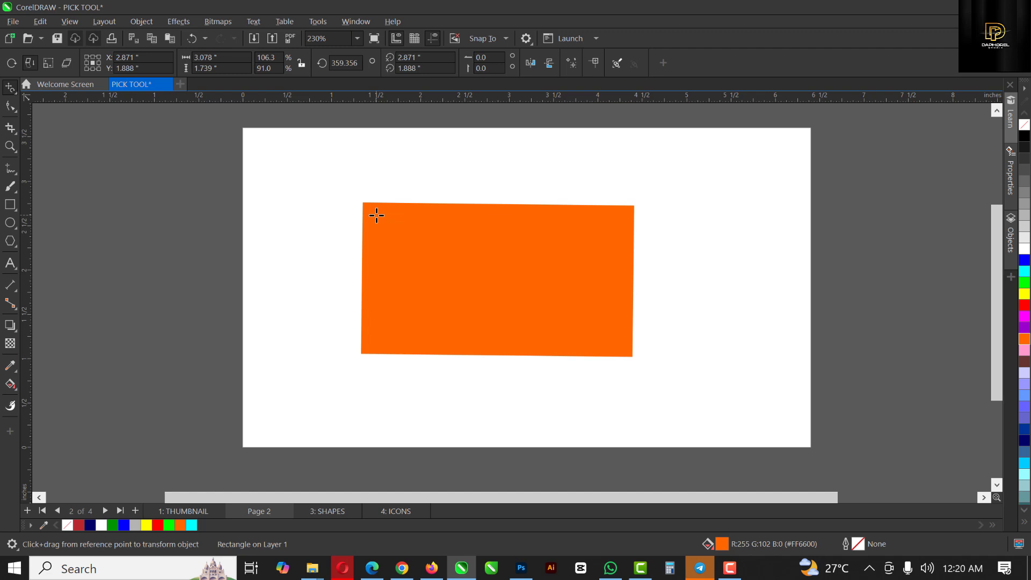
pyautogui.moveTo(379, 214); pyautogui.dragTo(358, 206)
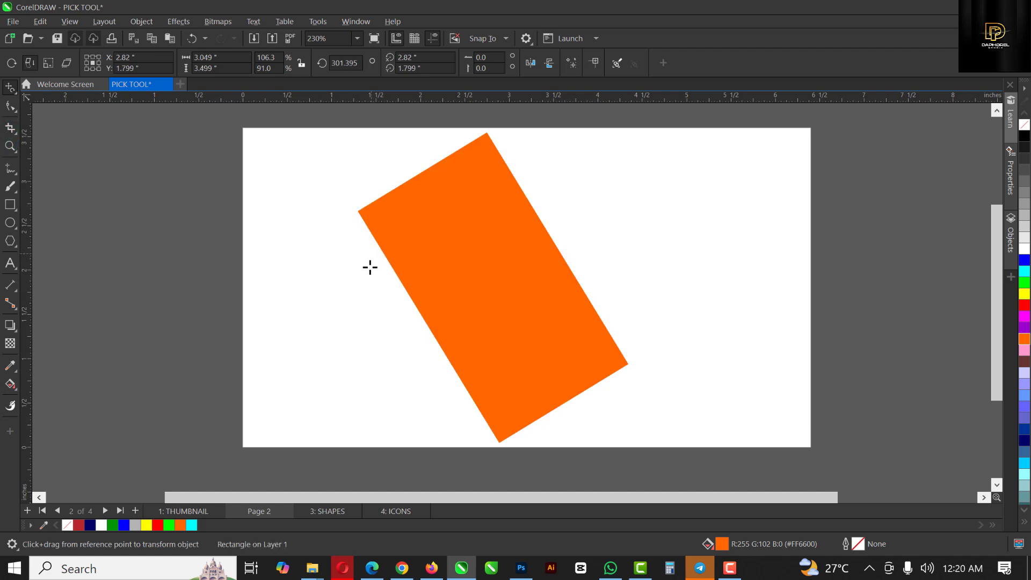
# - Select the tilted orange rectangle with the Pick tool and delete it from the page
pyautogui.scroll(-1, 368, 279)
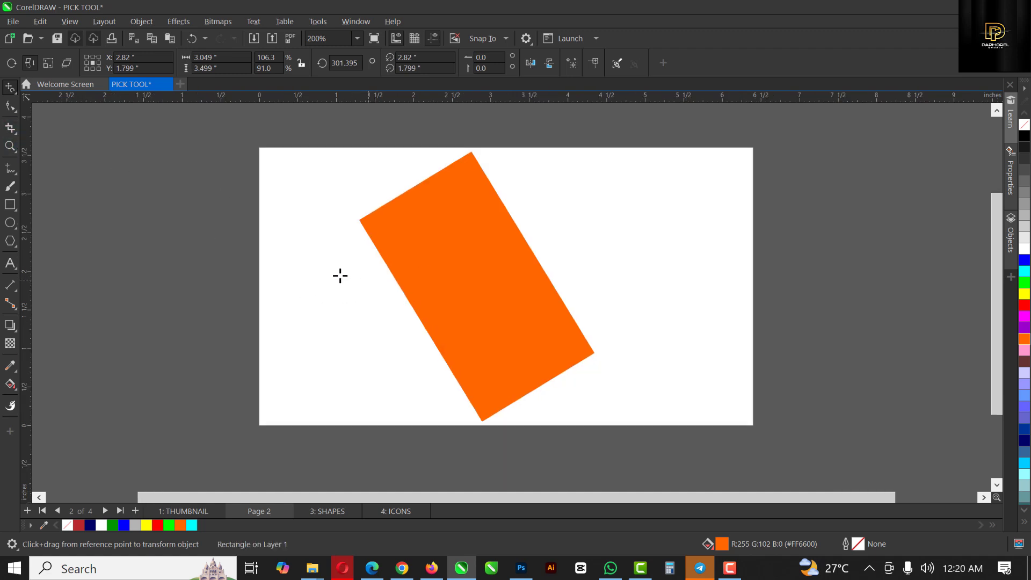
pyautogui.click(7, 88)
pyautogui.click(46, 88)
pyautogui.click(449, 247)
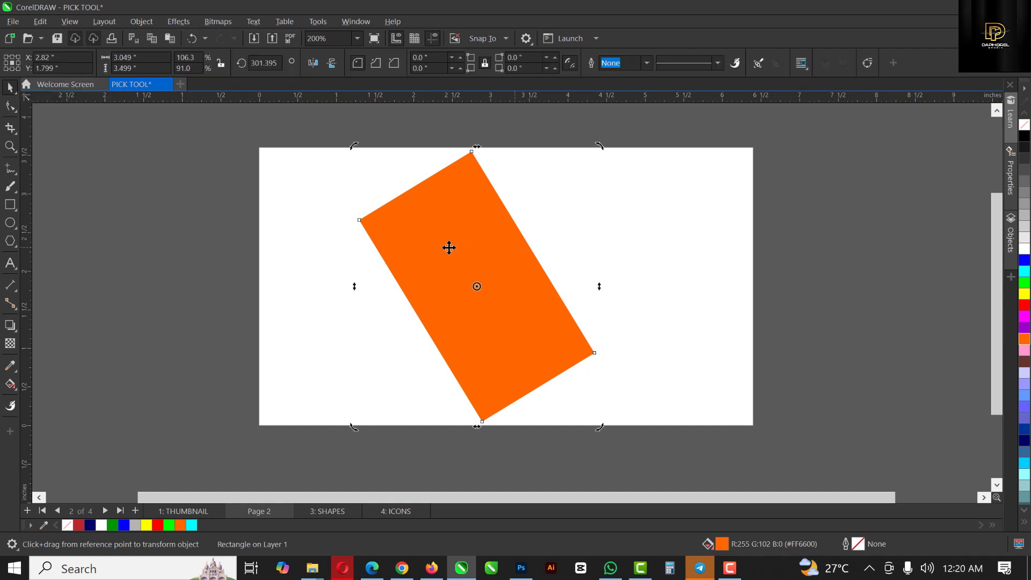
pyautogui.press('Delete')
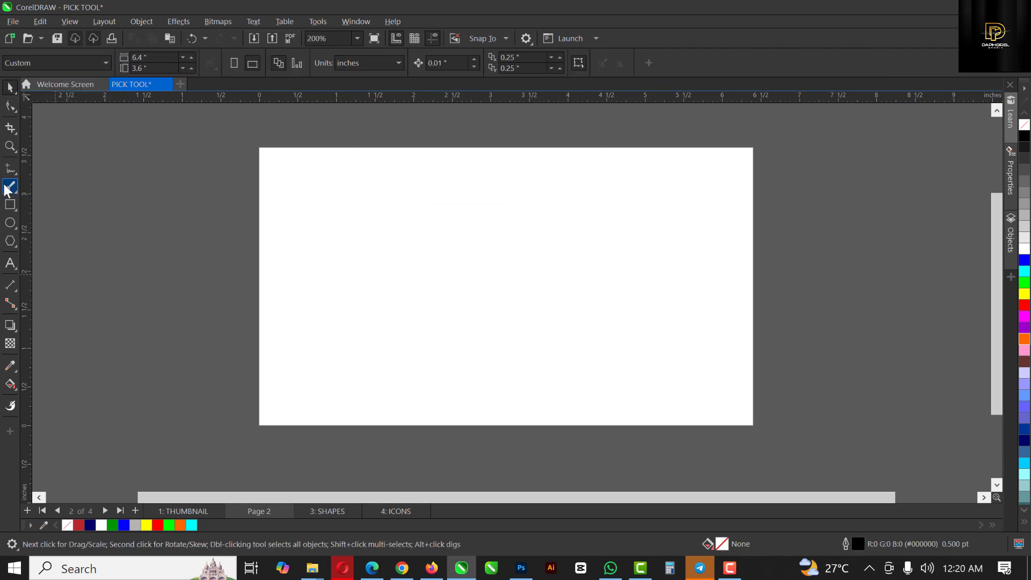
# - Draw a rectangle about 1.14 by 0.64 inches in the page's upper-left area and fill it with blue
pyautogui.click(9, 205)
pyautogui.scroll(1, 368, 237)
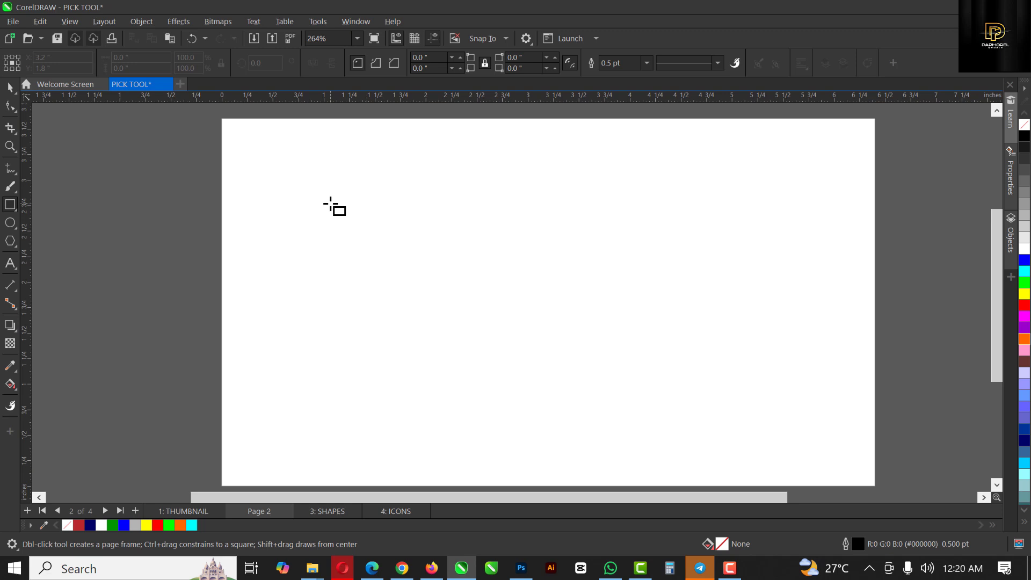
pyautogui.scroll(-1, 325, 200)
pyautogui.moveTo(319, 188)
pyautogui.mouseDown()
pyautogui.moveTo(366, 251)
pyautogui.moveTo(420, 245)
pyautogui.mouseUp()
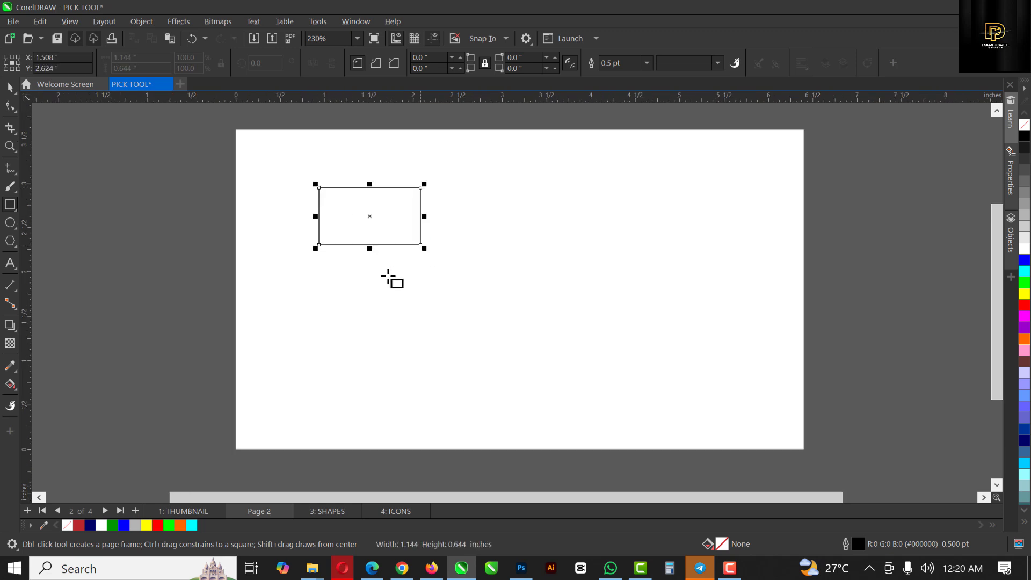
pyautogui.press('space')
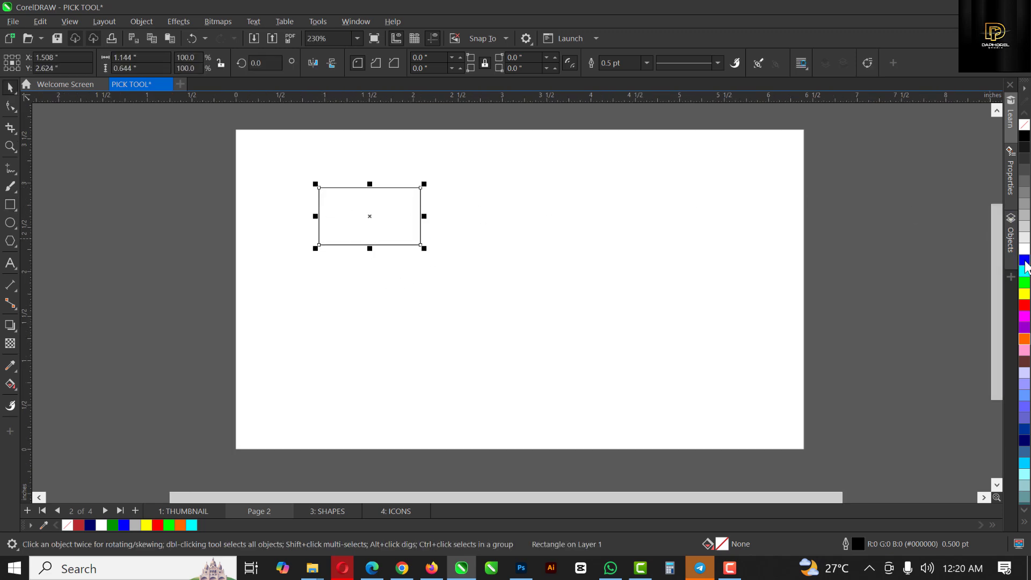
pyautogui.click(1024, 260)
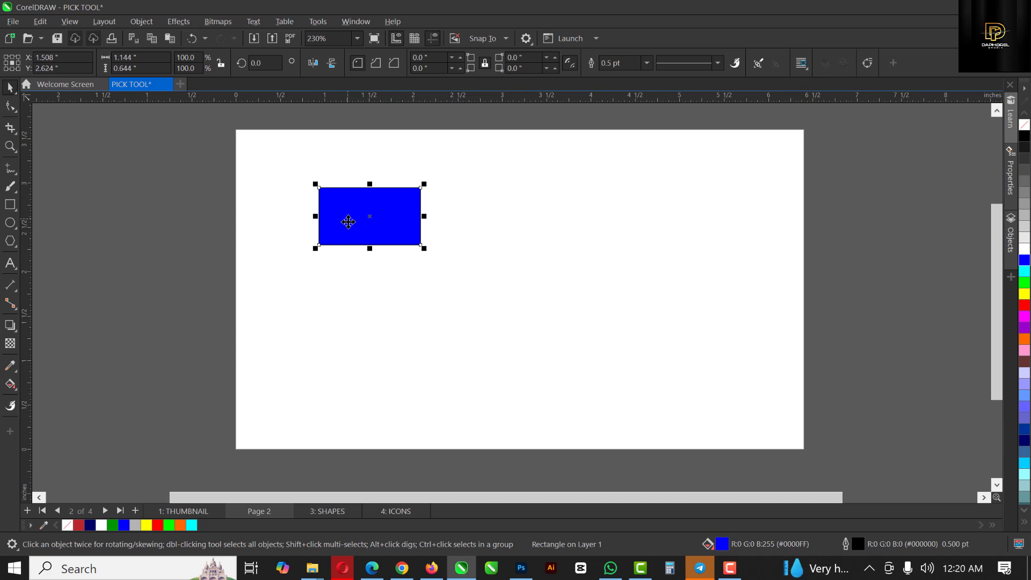
# - Duplicate the blue rectangle directly below itself, undo that copy, and scatter six copies across the page
pyautogui.moveTo(382, 215); pyautogui.dragTo(382, 312)
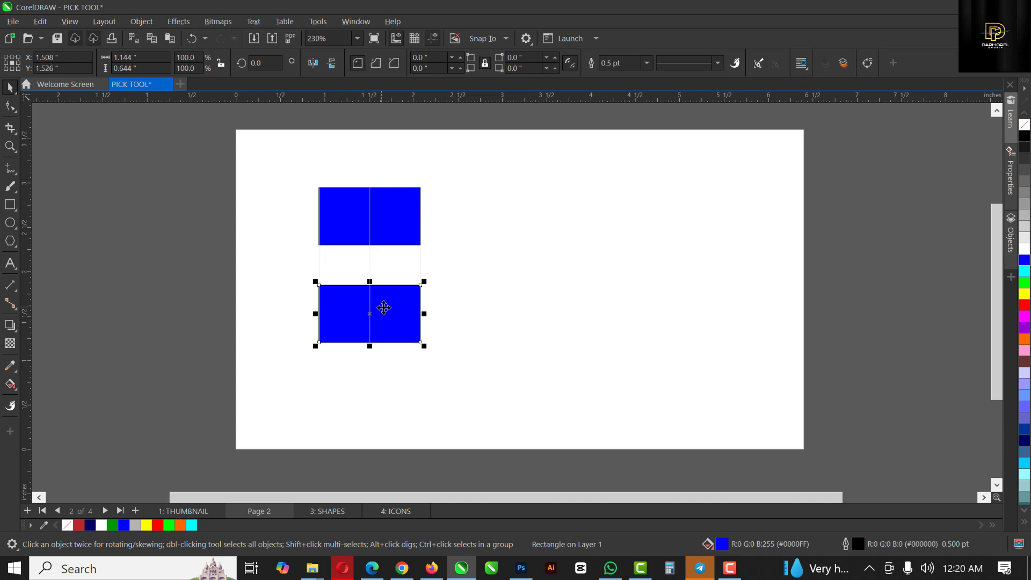
pyautogui.hotkey('ctrl', 'z')
pyautogui.moveTo(365, 206); pyautogui.dragTo(690, 380)
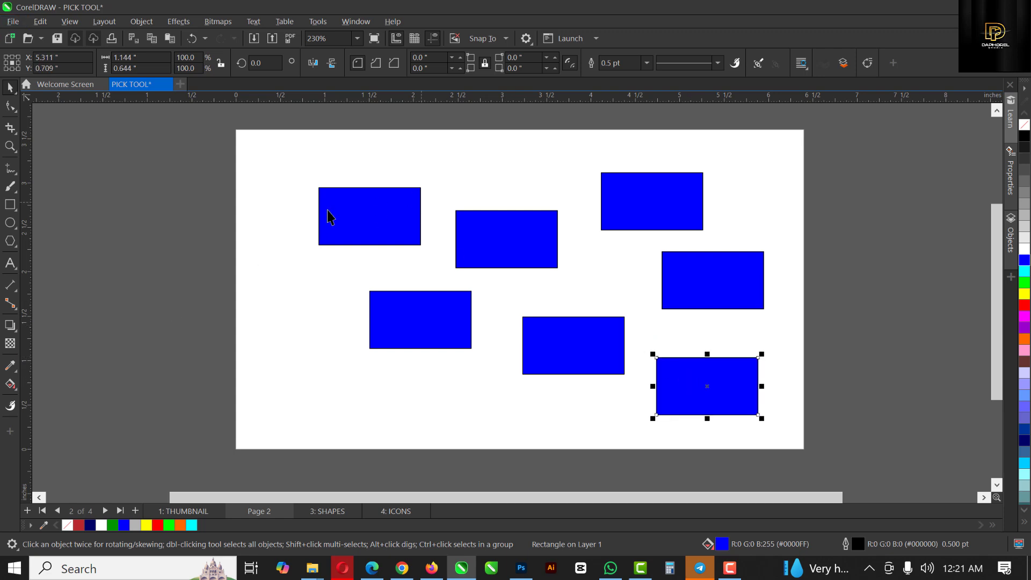
# - Try duplicating the page's upper-left blue rectangle, cancelling the first placement and undoing the copy placed below it
pyautogui.click(358, 209)
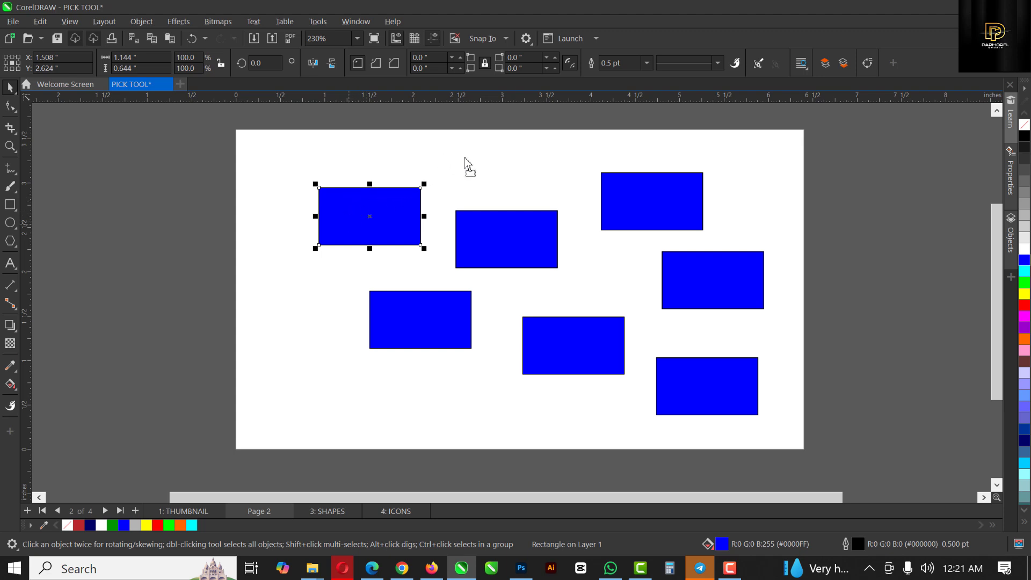
pyautogui.moveTo(336, 211); pyautogui.dragTo(367, 235)
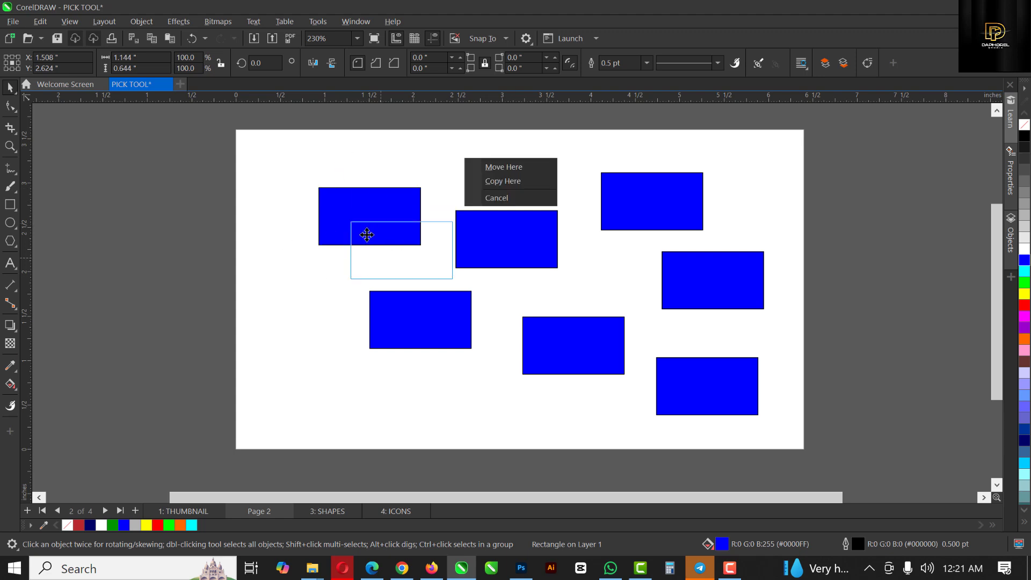
pyautogui.press('Escape')
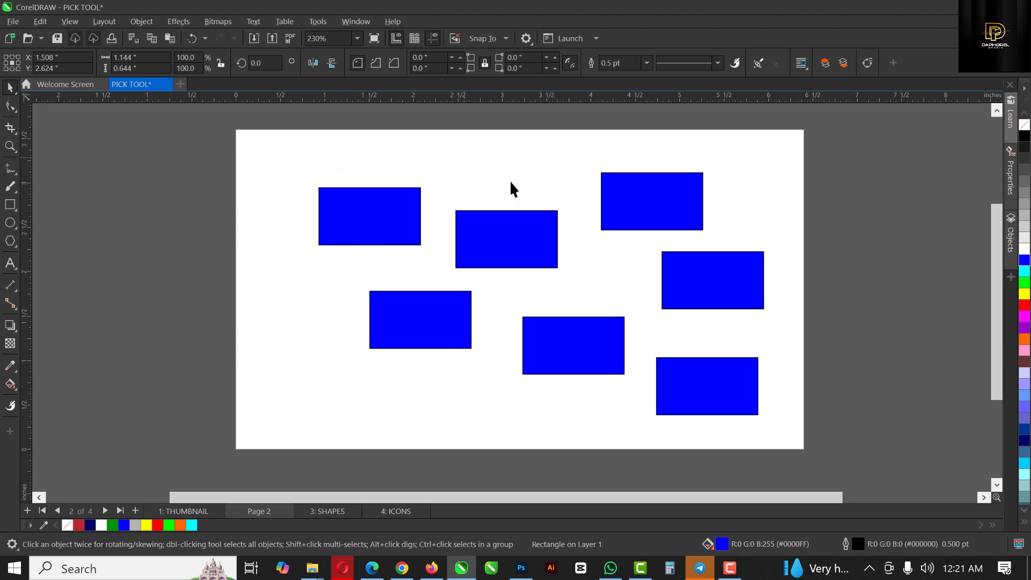
pyautogui.moveTo(357, 213); pyautogui.dragTo(368, 349)
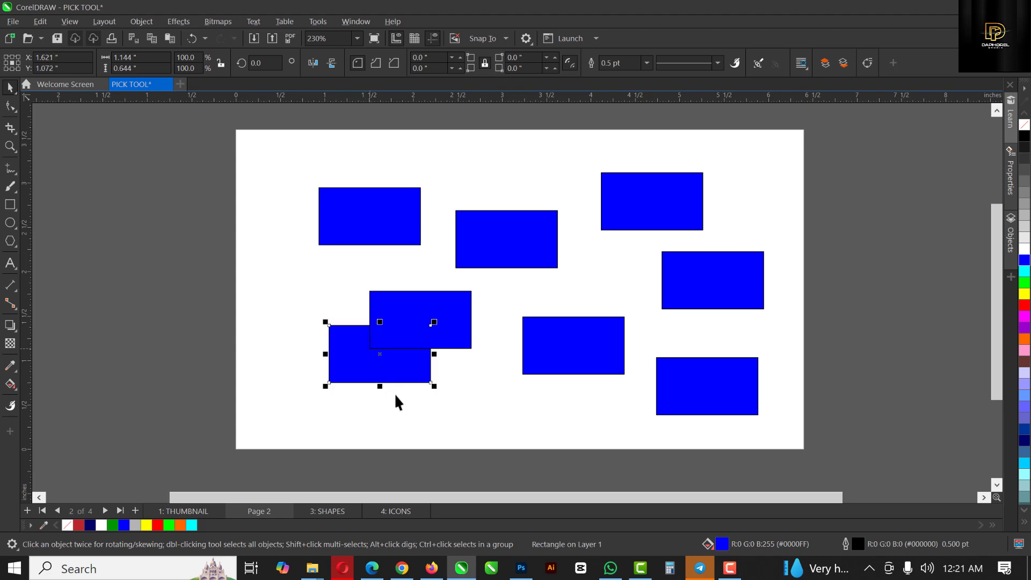
pyautogui.hotkey('ctrl', 'z')
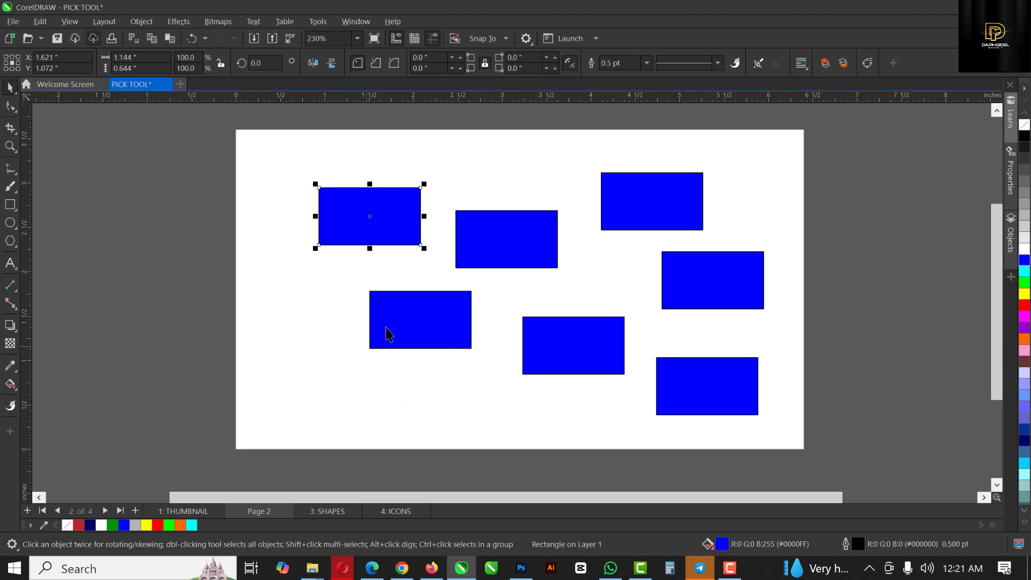
# - Place a copy of the upper-left blue rectangle near the page's lower-left corner
pyautogui.moveTo(375, 207); pyautogui.dragTo(366, 370)
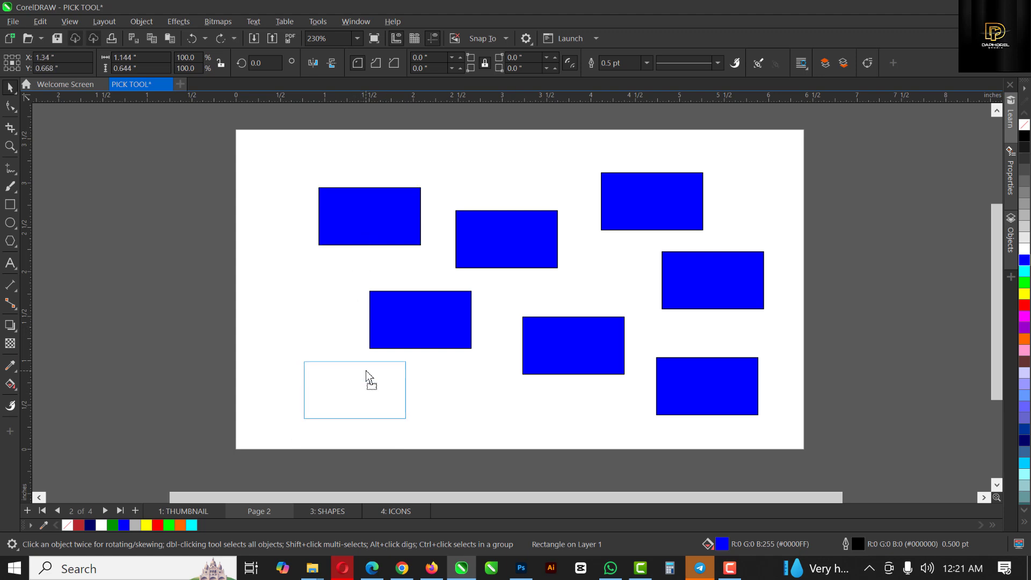